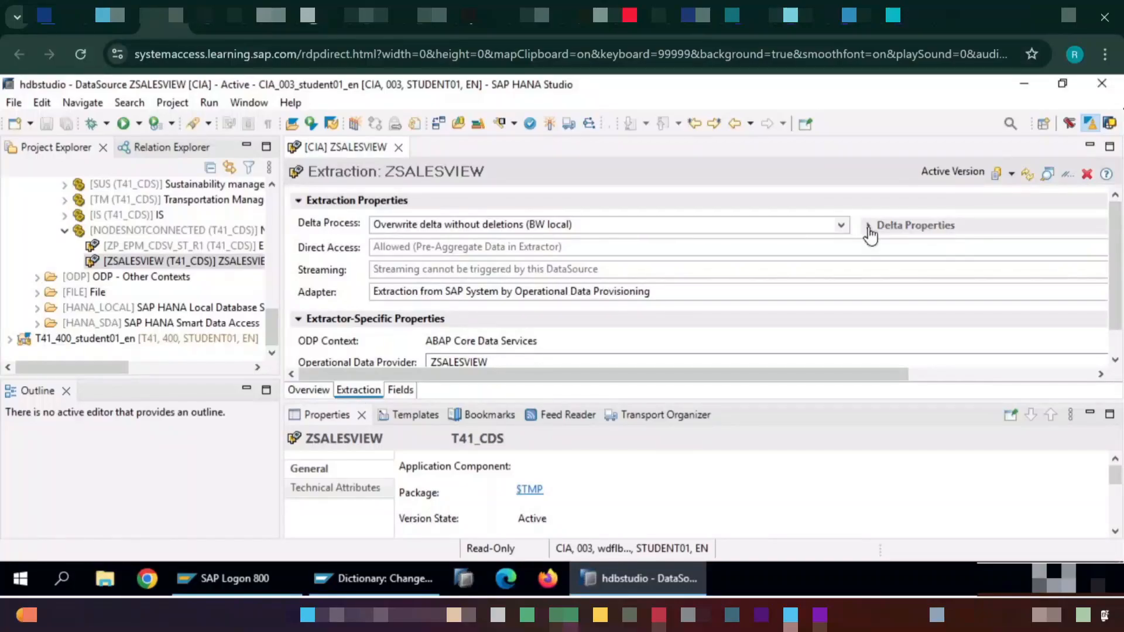
Step: Expand and examine the delta properties of the ZSALESVIEW DataSource
click(869, 226)
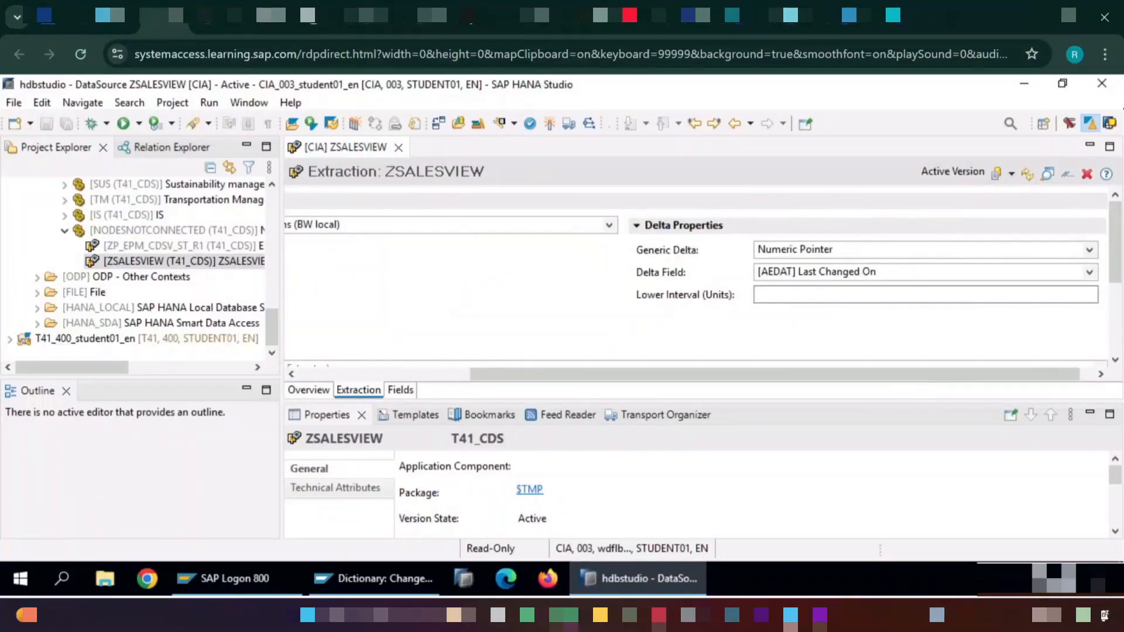
drag(510, 374, 319, 367)
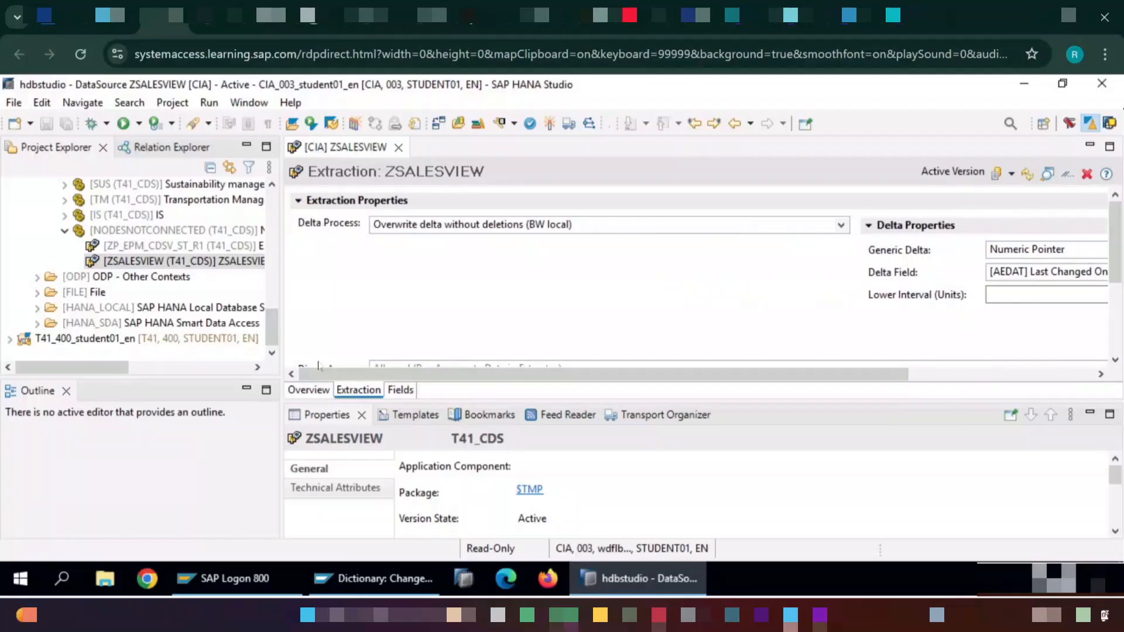
Step: Open the ZSDSALES DataStore object from Group 05 of the Student Area in the BW Repository
scroll(206, 278, up, 8)
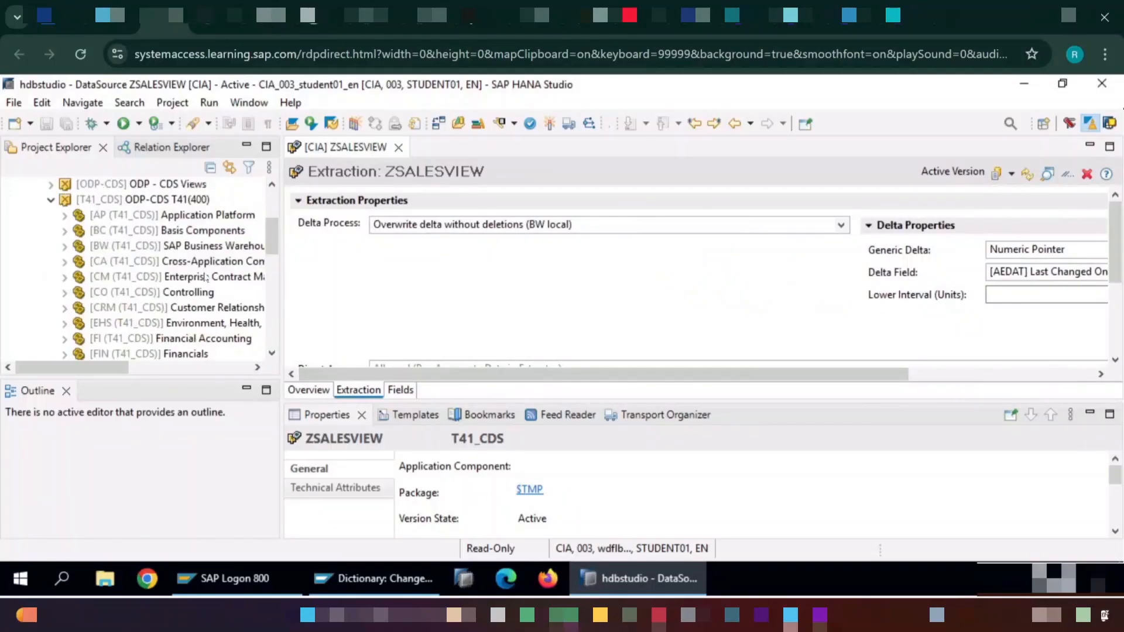
scroll(206, 277, up, 3)
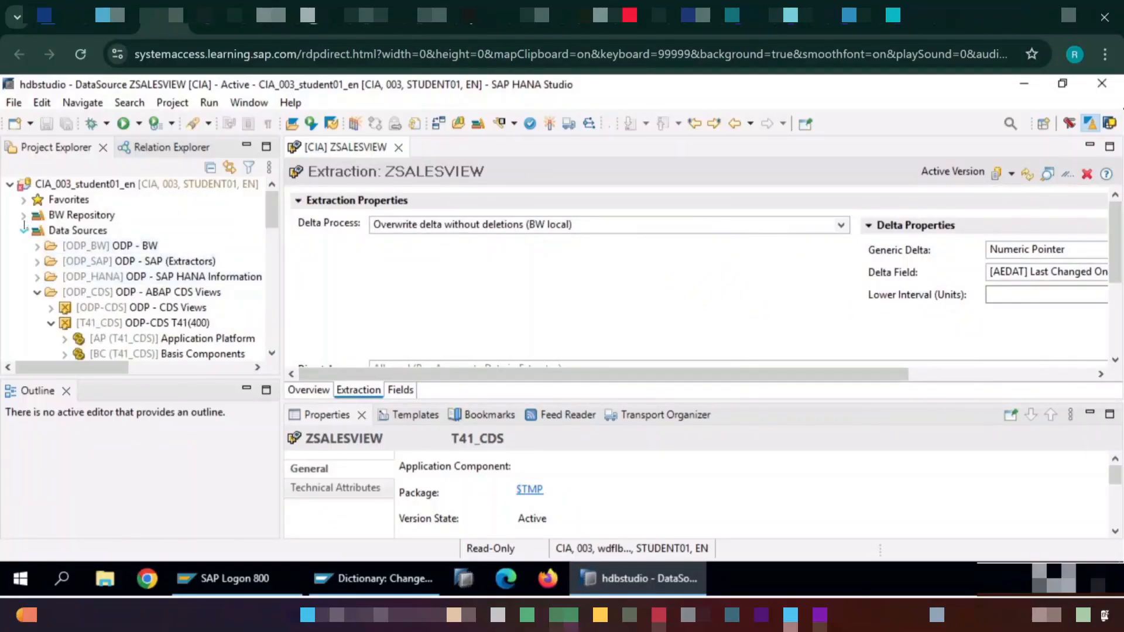
click(23, 230)
click(23, 215)
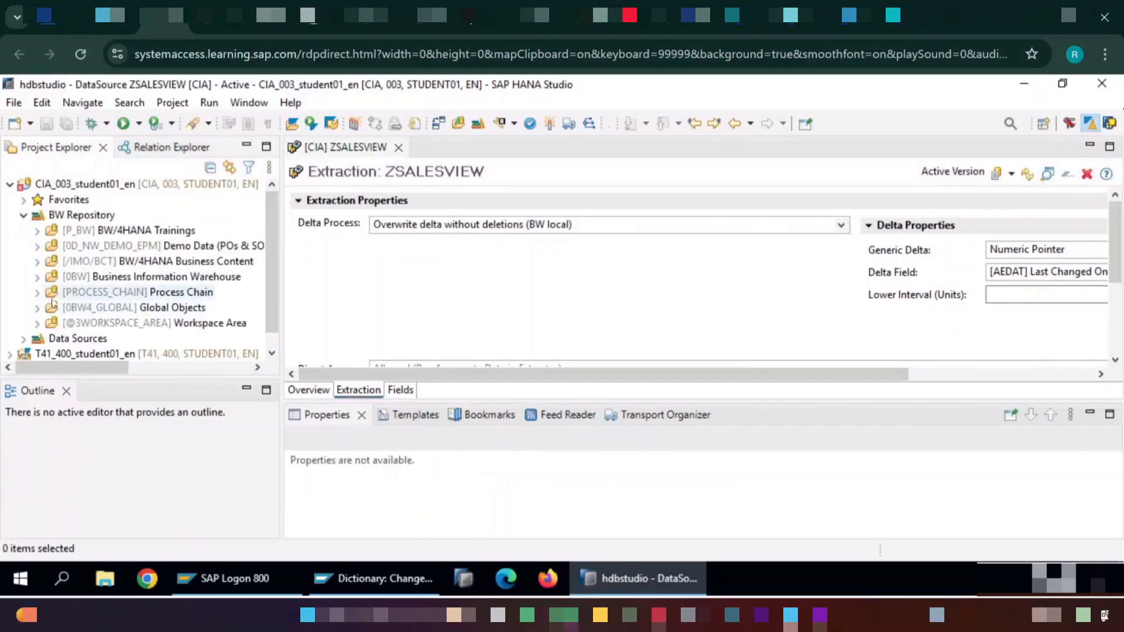
click(37, 230)
click(65, 277)
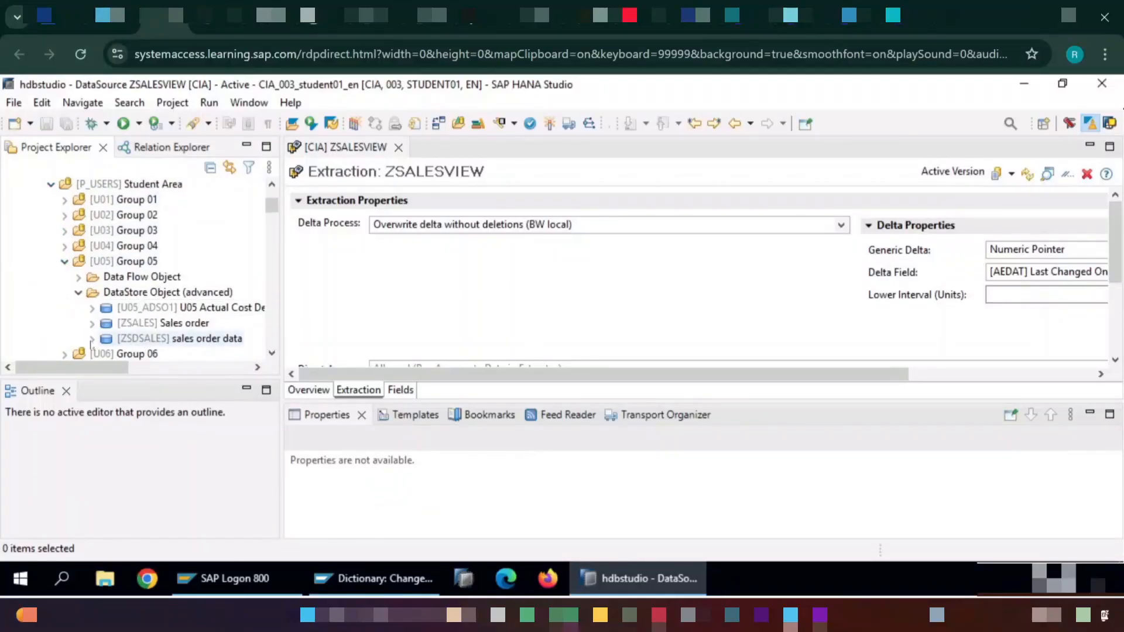
double_click(146, 338)
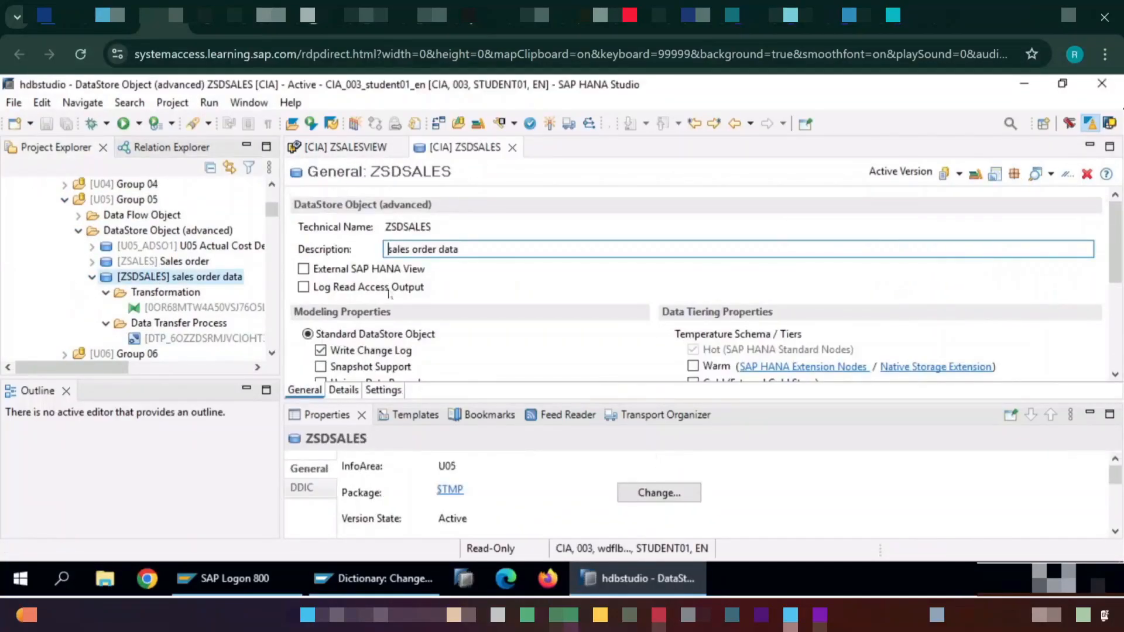
Step: Show the field details and dictionary tables of ZSDSALES, and copy the active table's name
click(345, 391)
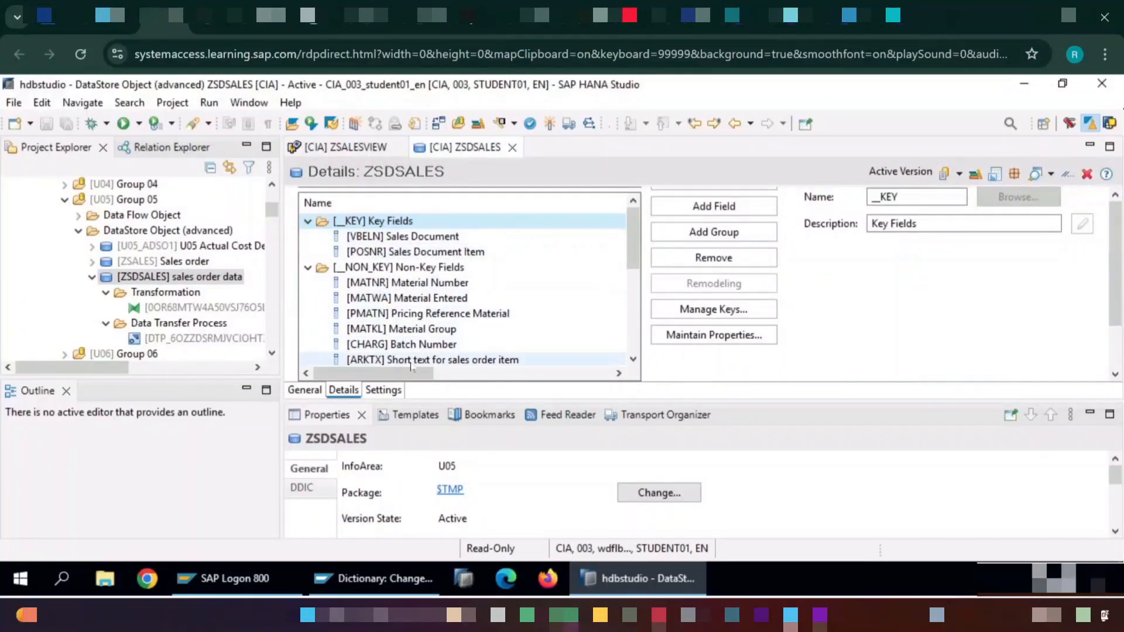
click(305, 489)
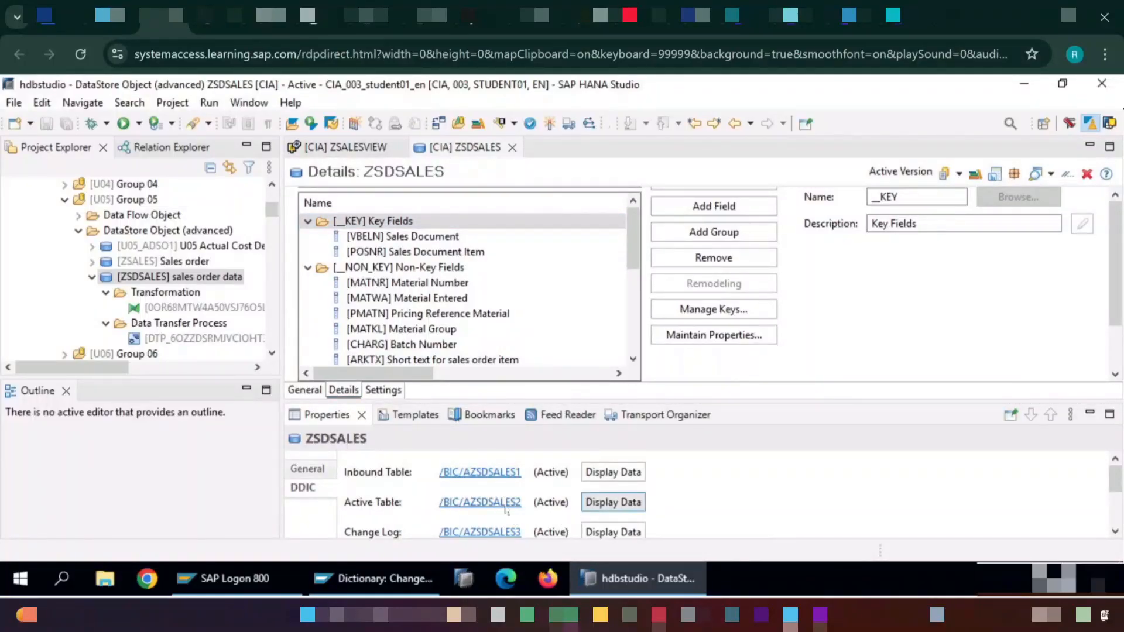
right_click(511, 512)
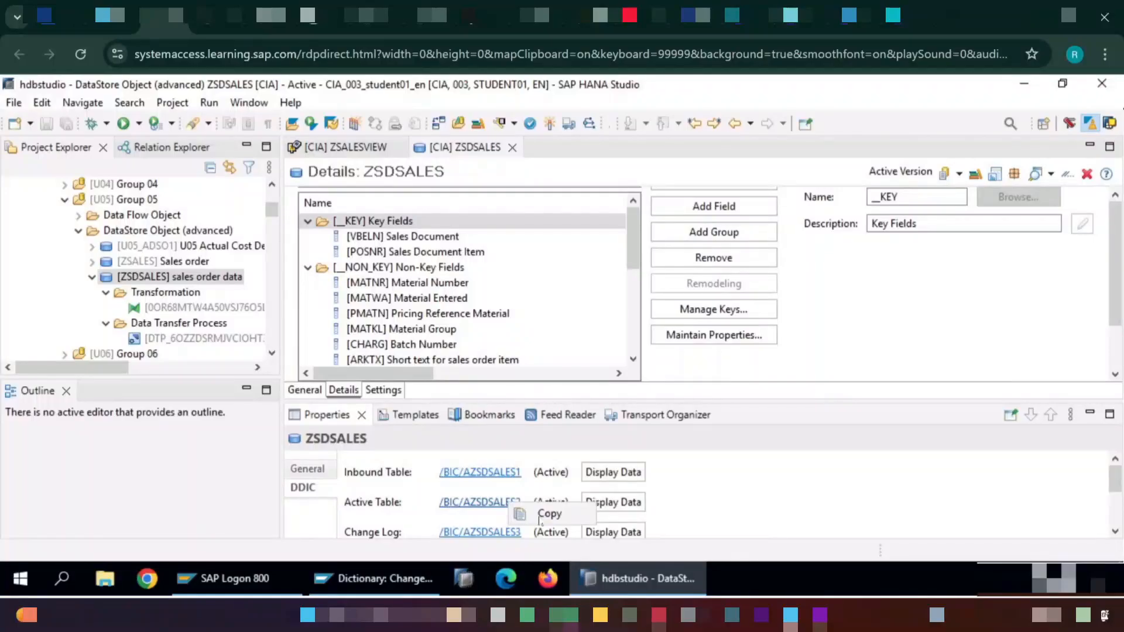
click(533, 513)
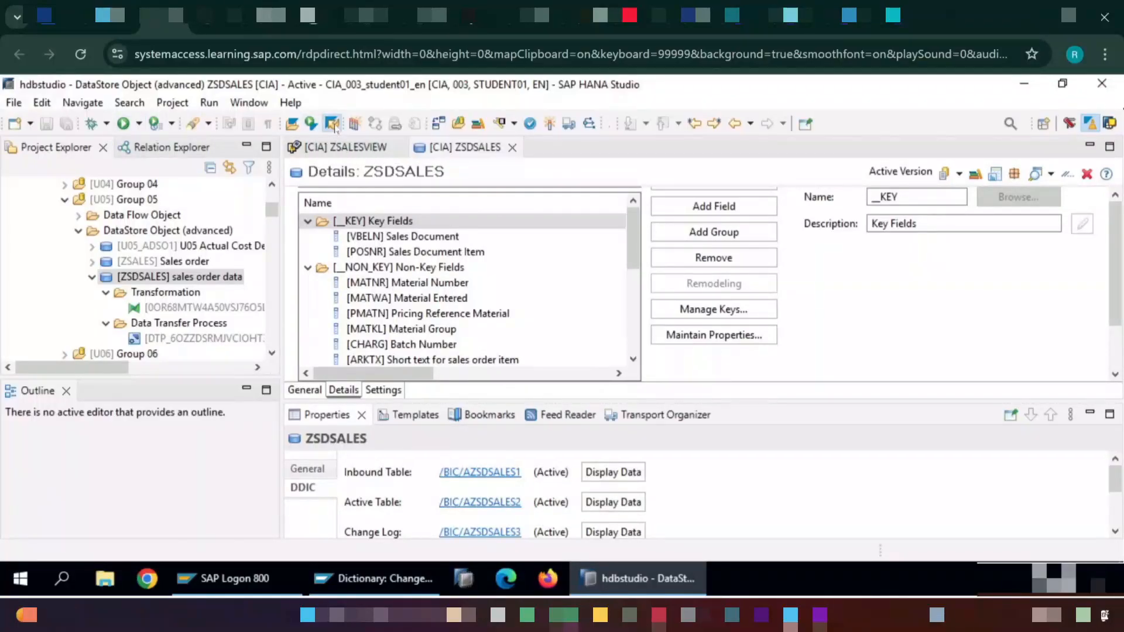
Step: Open an SAP GUI session for the CIA project and start transaction SE16 in a new session with /ose16
click(332, 124)
click(615, 372)
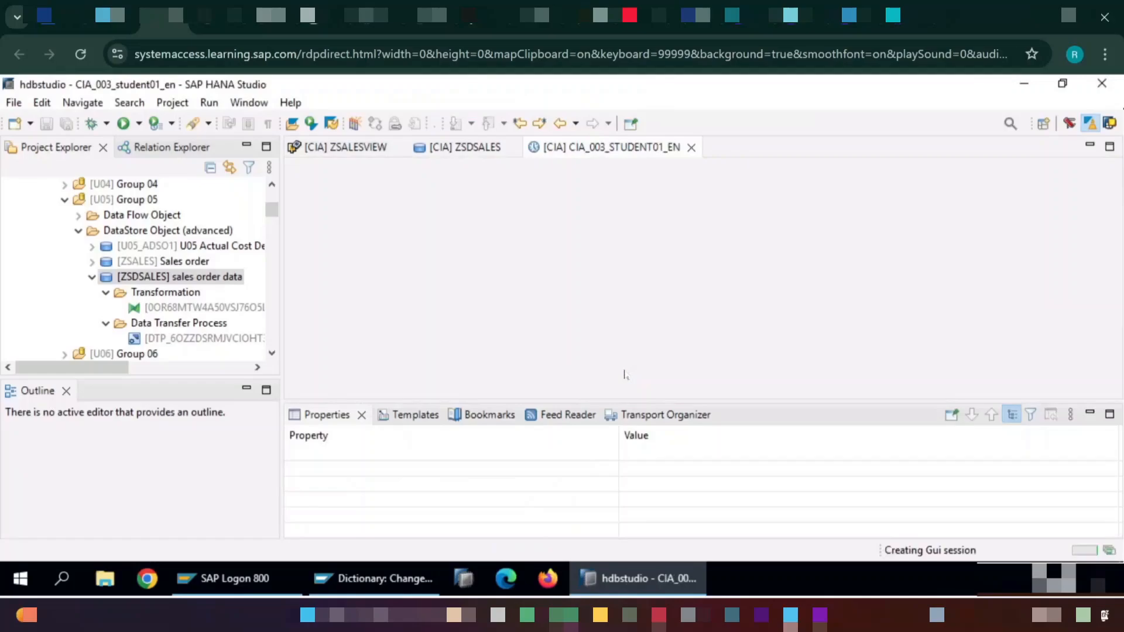
text(/ose16)
key(Return)
Step: Search for tables matching *zsdsales* and display all entries of the active table /BIC/AZSDSALES2
text(DTP_6OZZDSRMJVCIOHT3VPVZRVYO2)
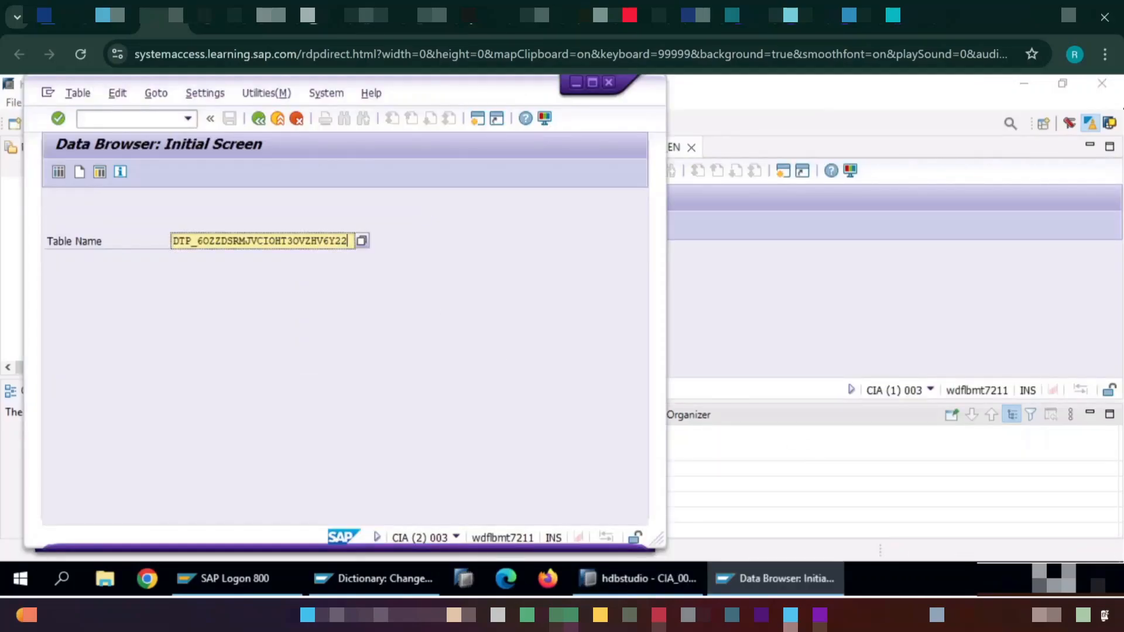
key(ctrl+a)
key(BackSpace)
text(*zsdsales*)
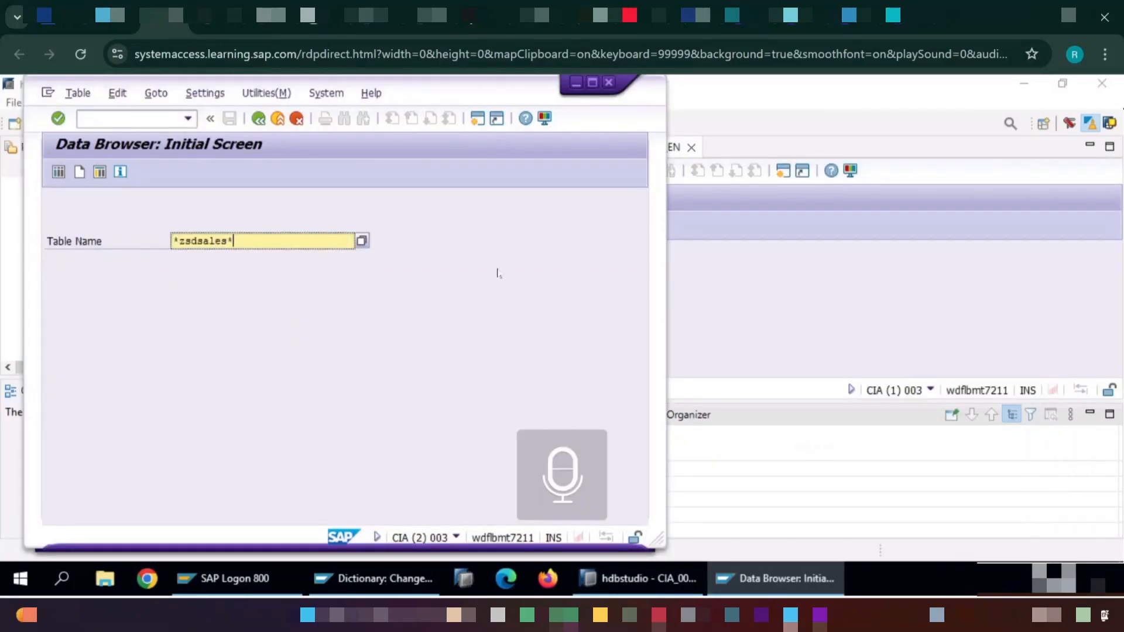
key(F4)
double_click(206, 182)
key(Return)
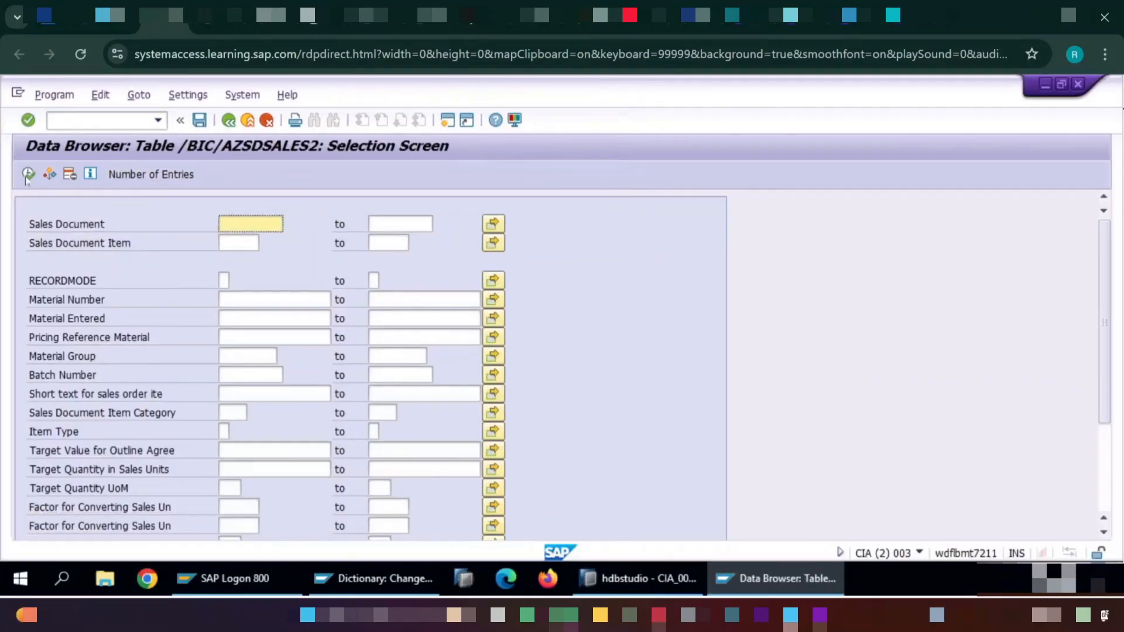
key(F8)
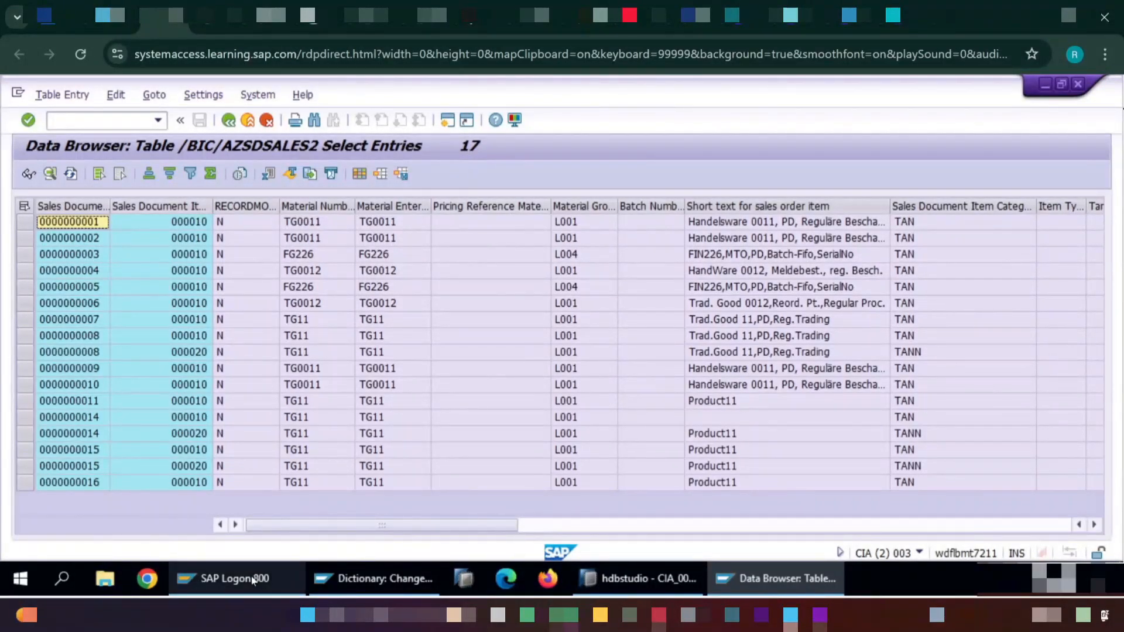
Step: Switch to the dictionary window of the source table ZSALES and display all of its entries
mouse_move(253, 580)
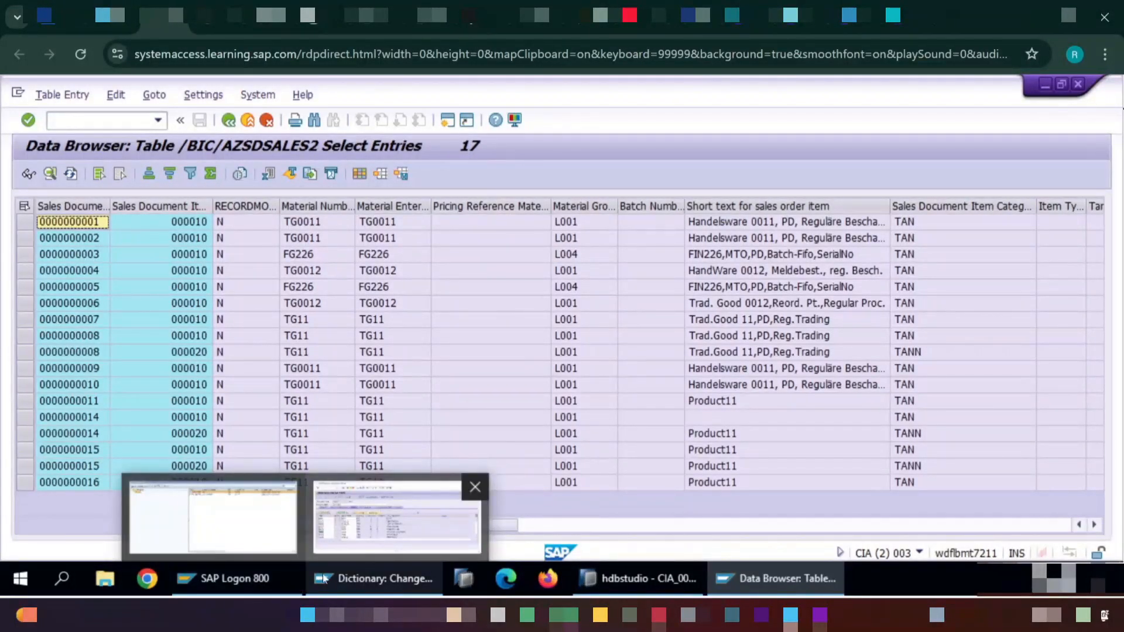
click(344, 542)
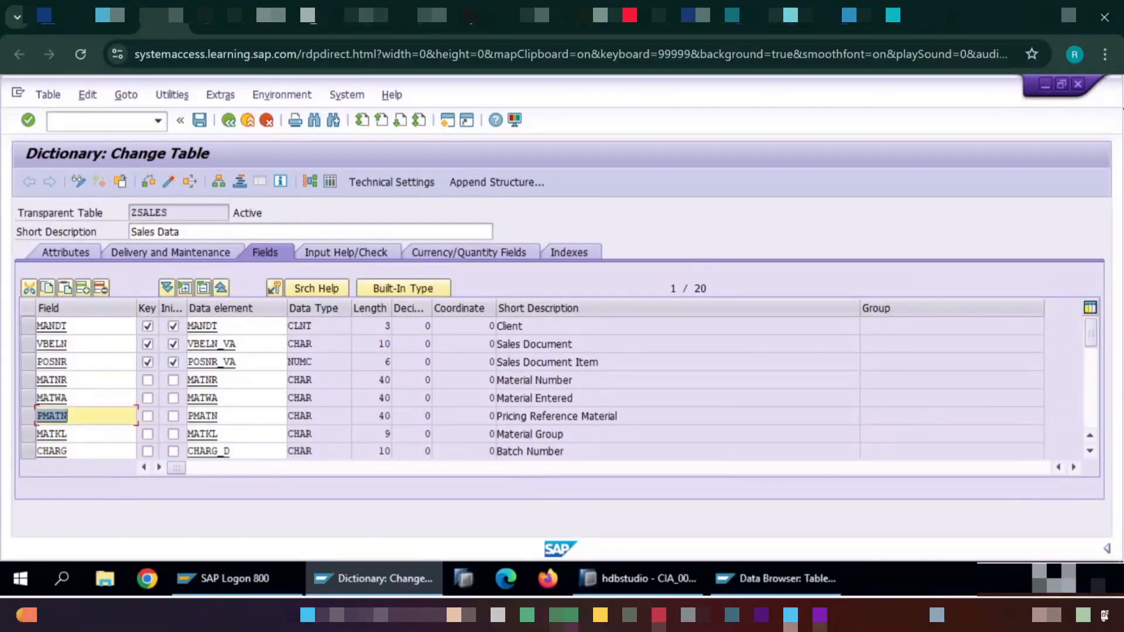
click(69, 344)
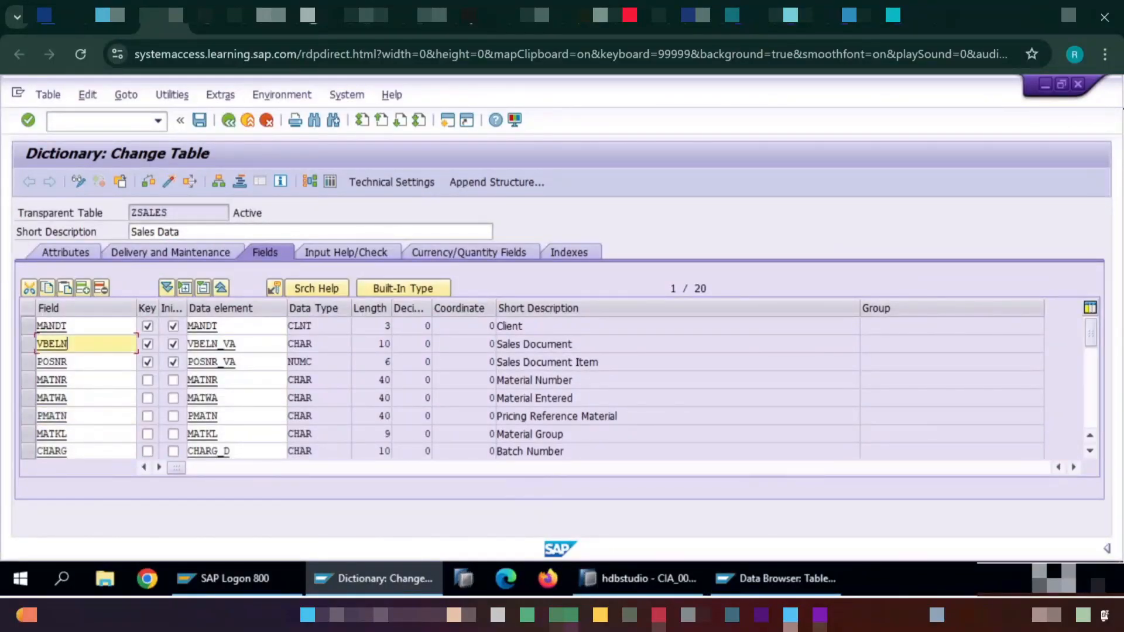
scroll(532, 389, down, 7)
scroll(531, 389, up, 7)
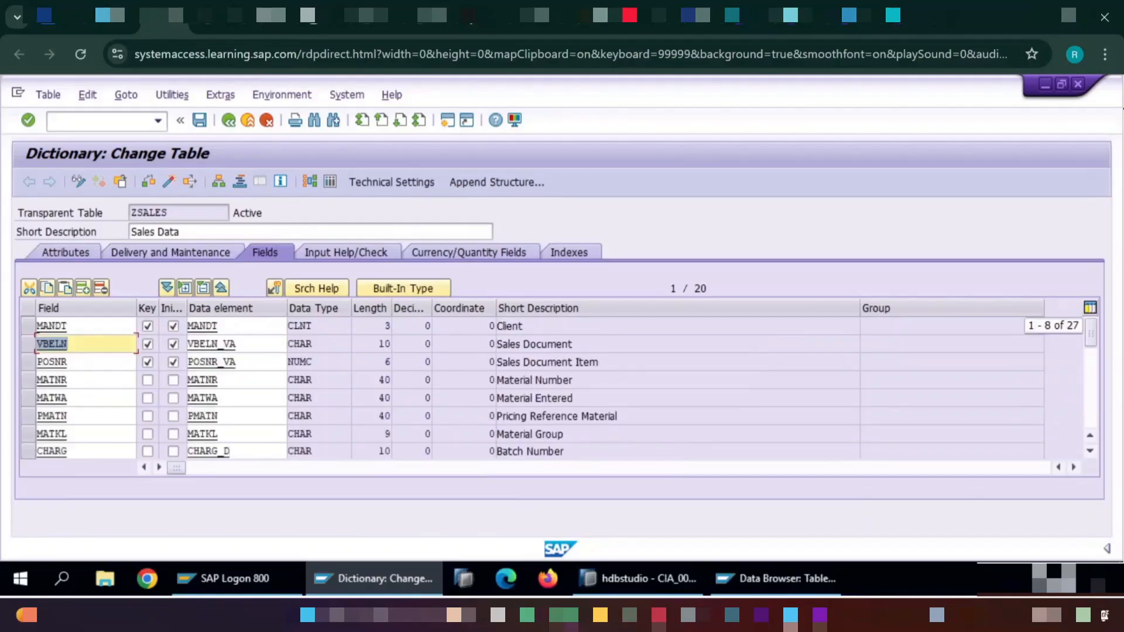
click(331, 183)
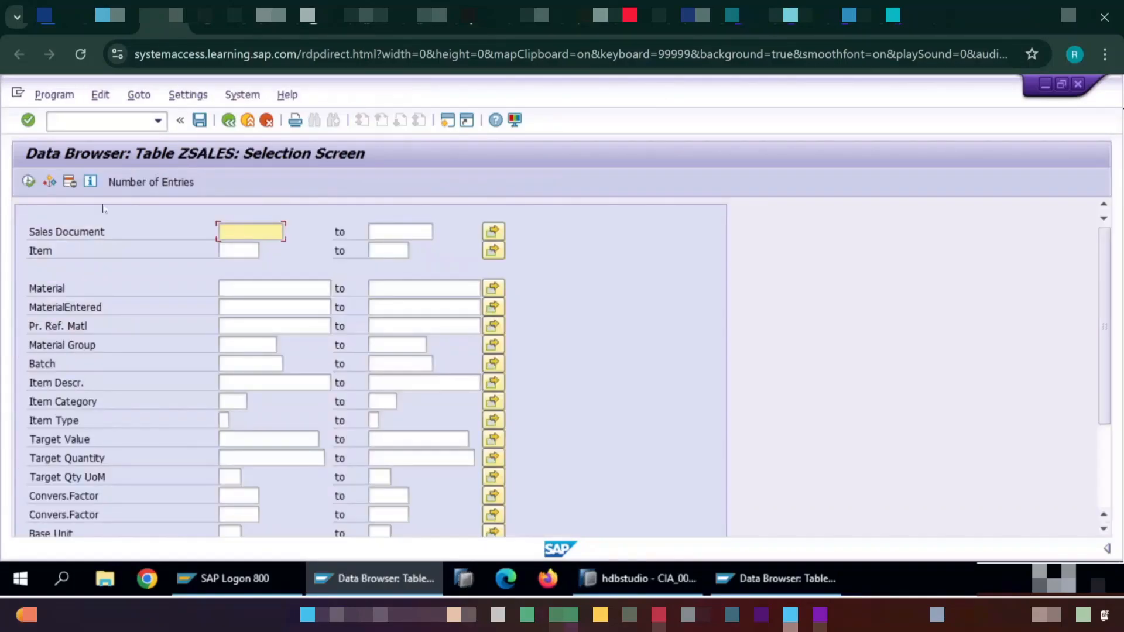
click(28, 182)
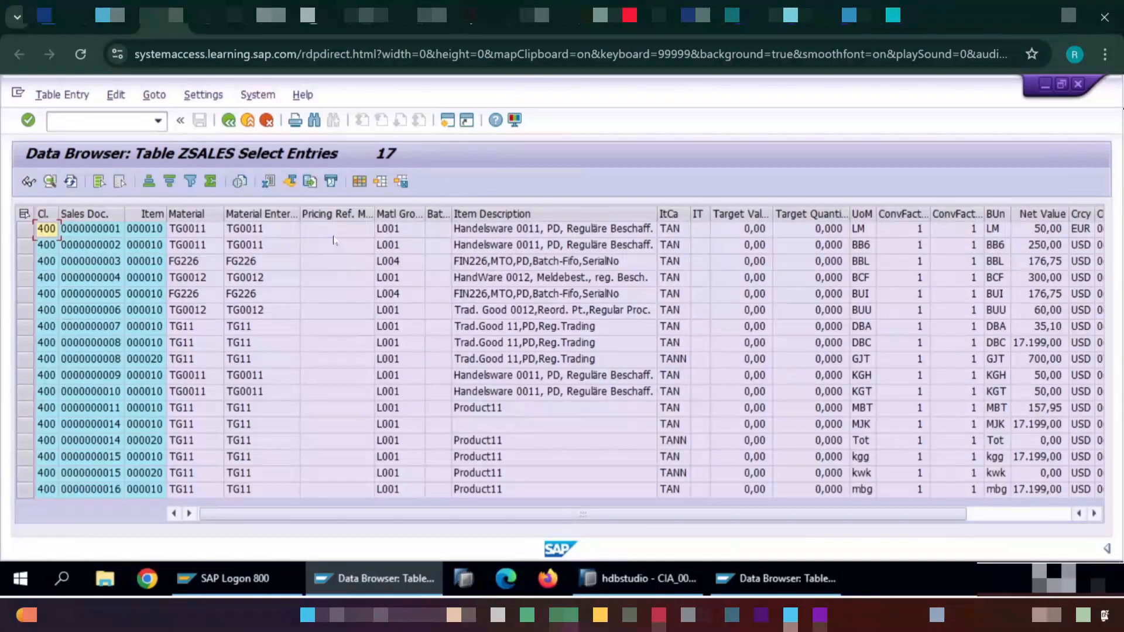
Step: Start transaction SM30 in a new session with /osm30 and open table ZSALES for editing without restrictions
click(100, 121)
text(/osm30)
key(Return)
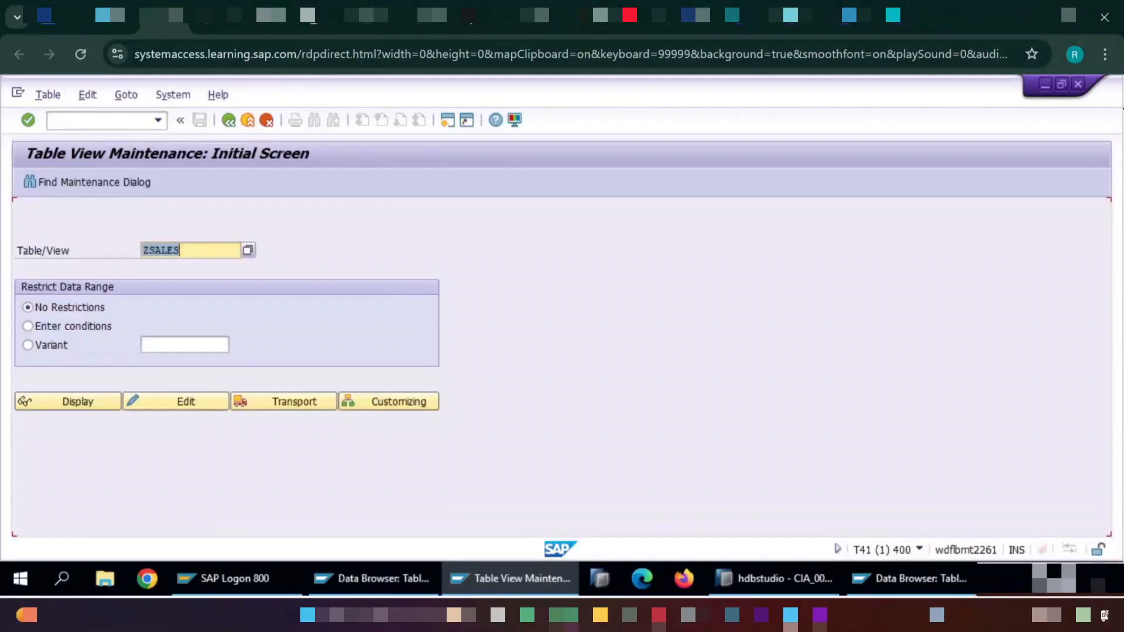
click(181, 402)
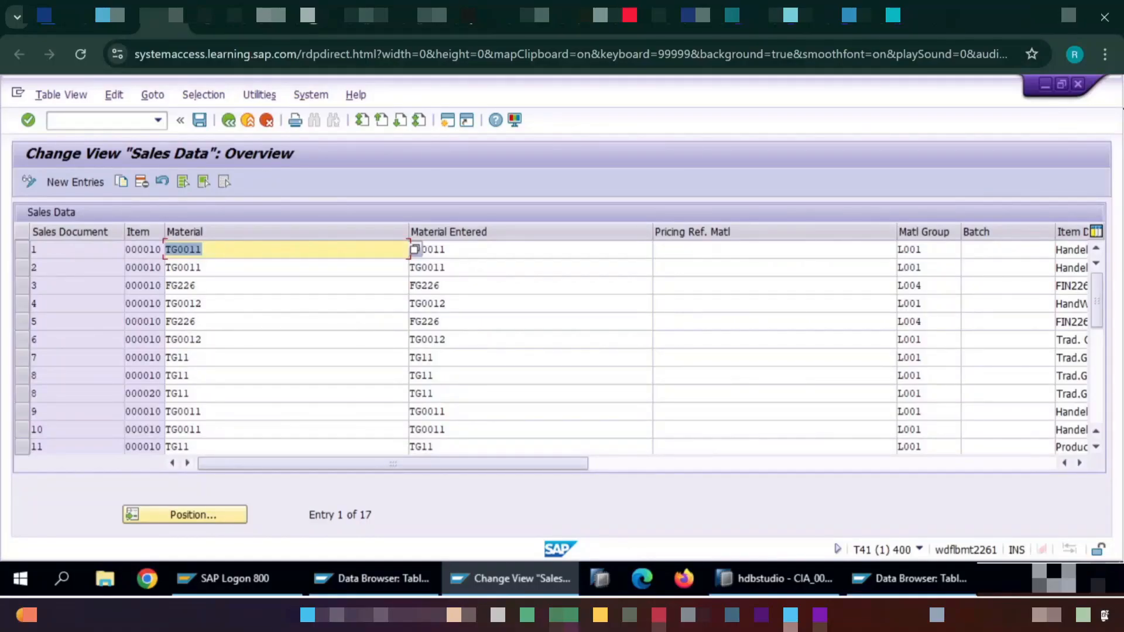
Step: Delete the entry for sales document 16, item 000010, from the Sales Data table
scroll(556, 346, down, 5)
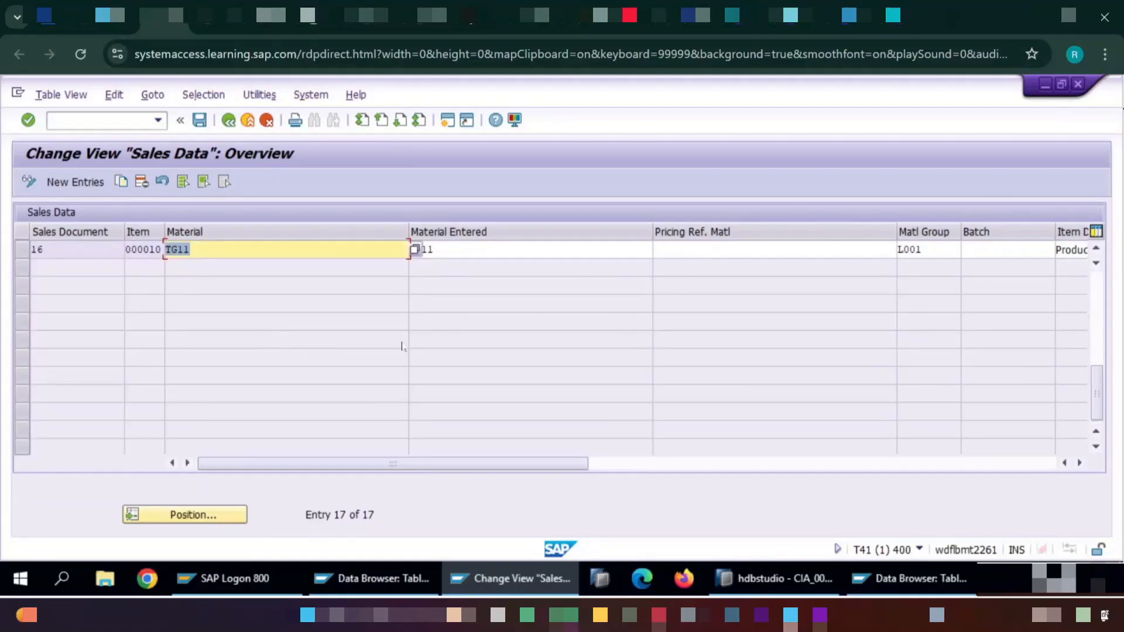
scroll(556, 346, up, 1)
click(1096, 249)
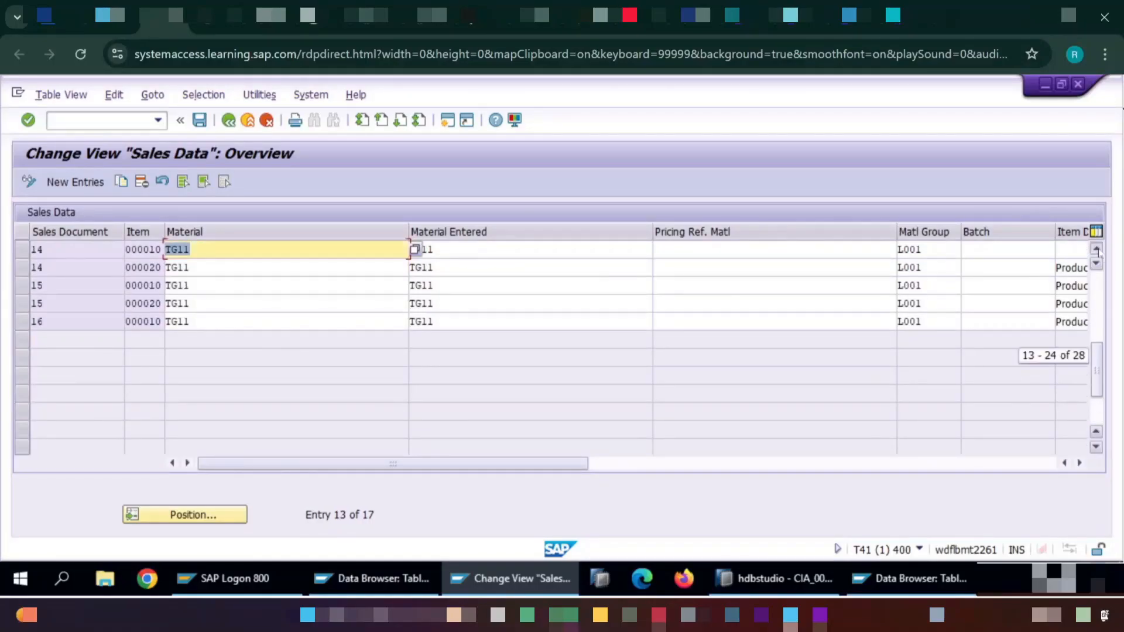
click(1096, 248)
click(1096, 248)
click(1096, 248)
click(1096, 248)
click(1096, 248)
click(1096, 248)
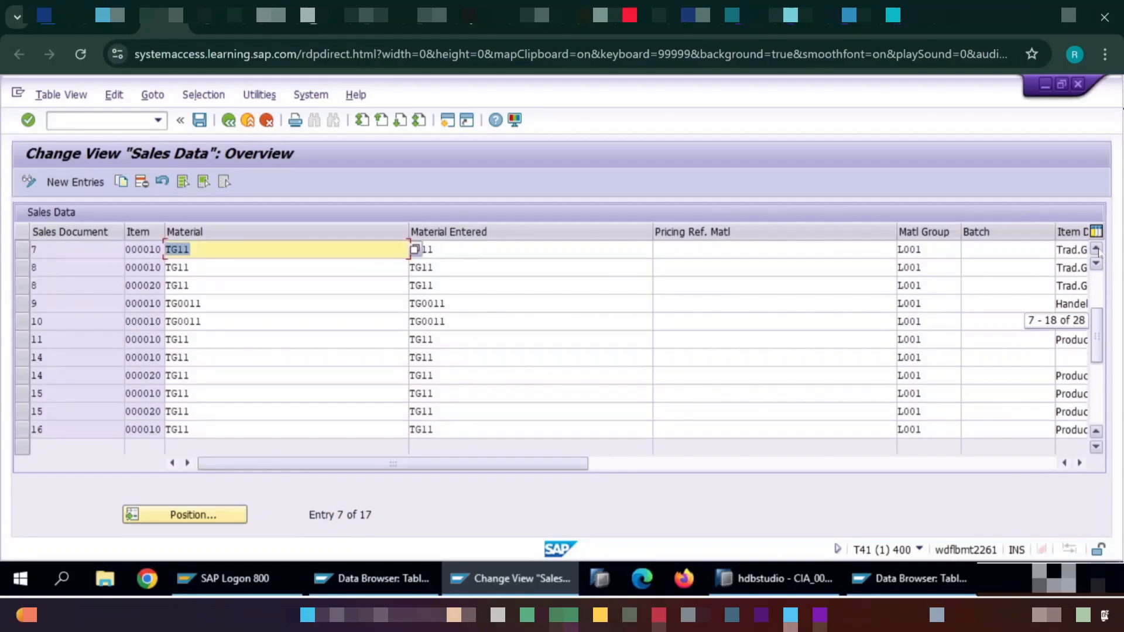
drag(44, 431, 32, 430)
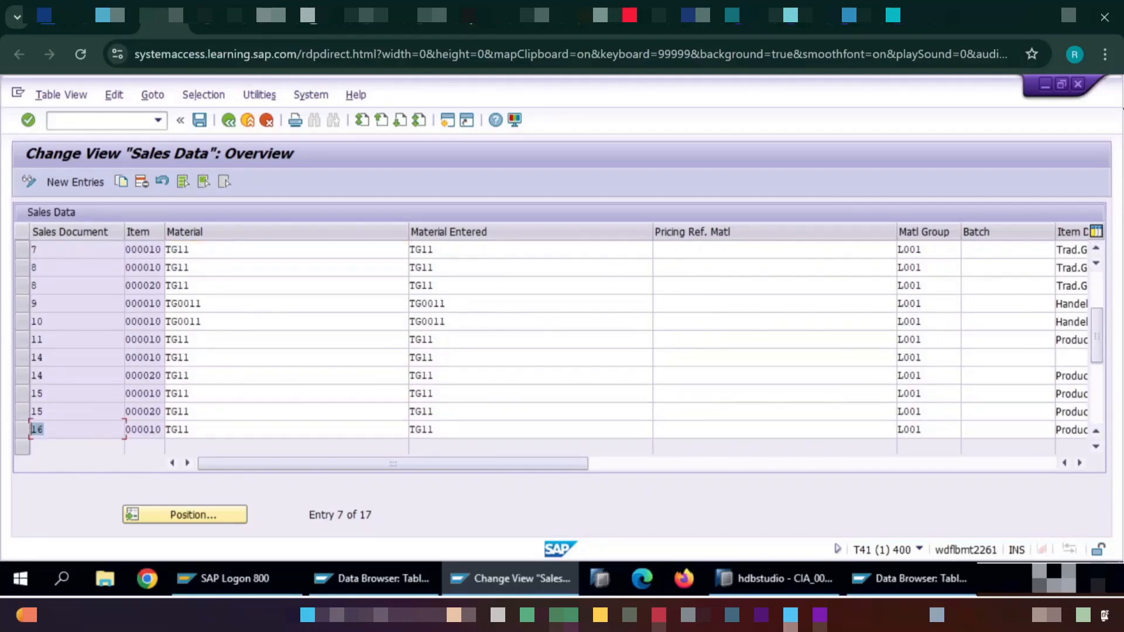
click(20, 436)
click(142, 183)
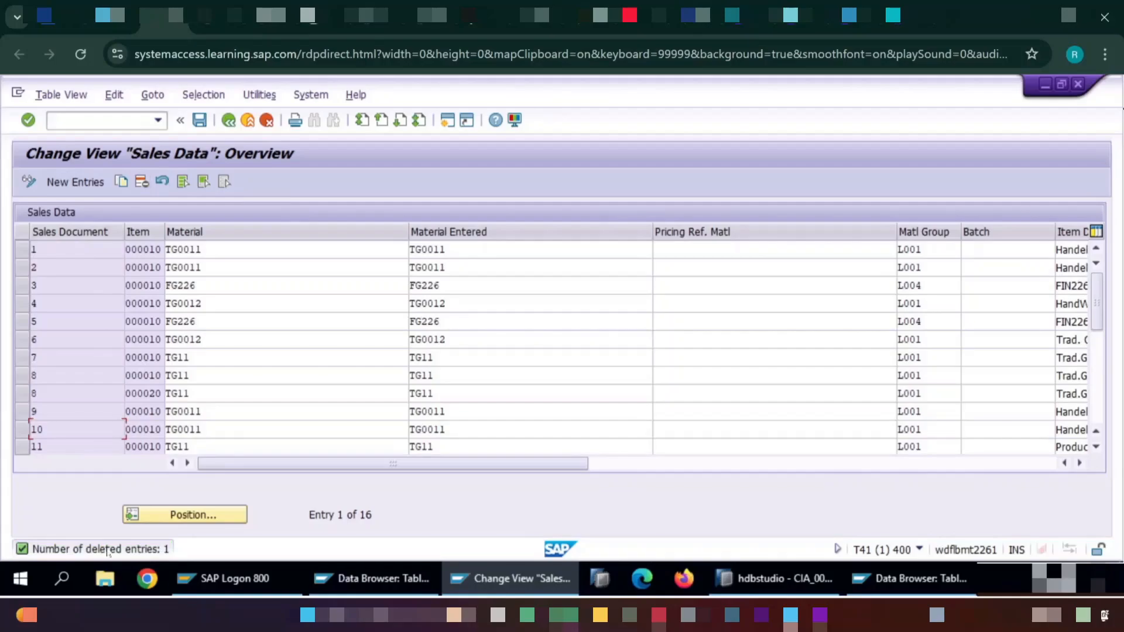
scroll(551, 349, down, 2)
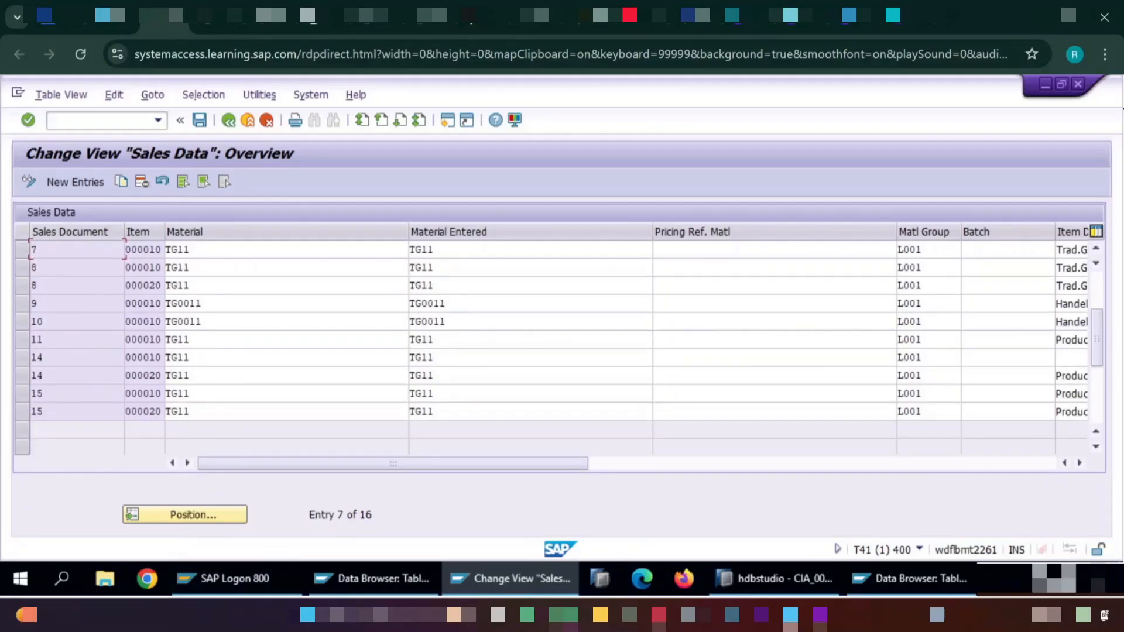
Step: Create a new Sales Data entry with sales document 20 and item 10
click(79, 183)
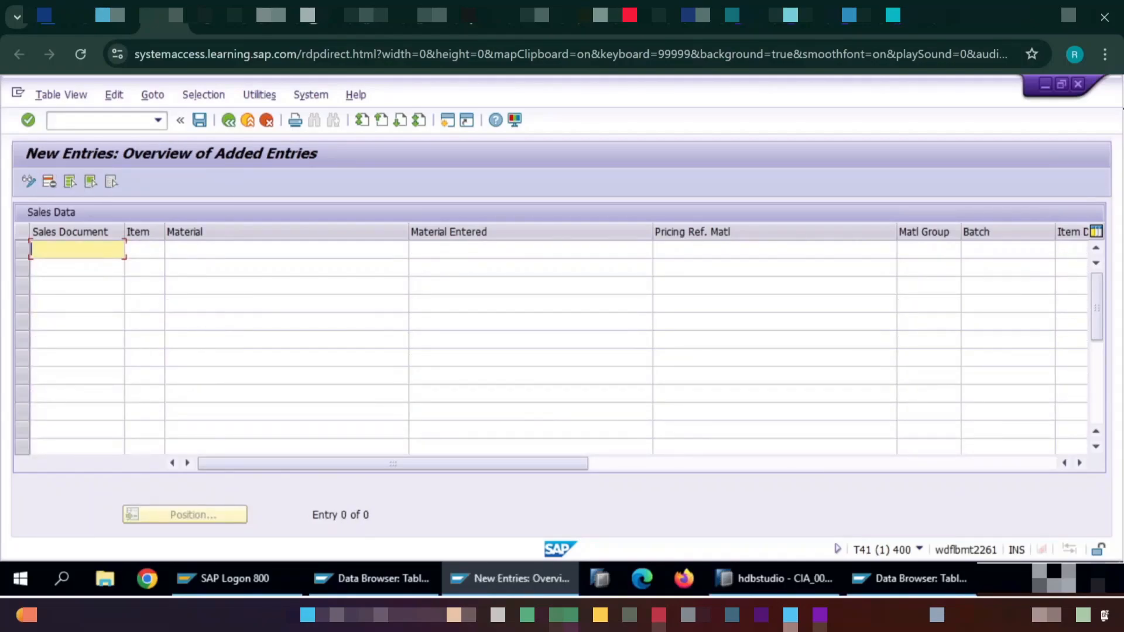
text(20)
key(Tab)
text(10)
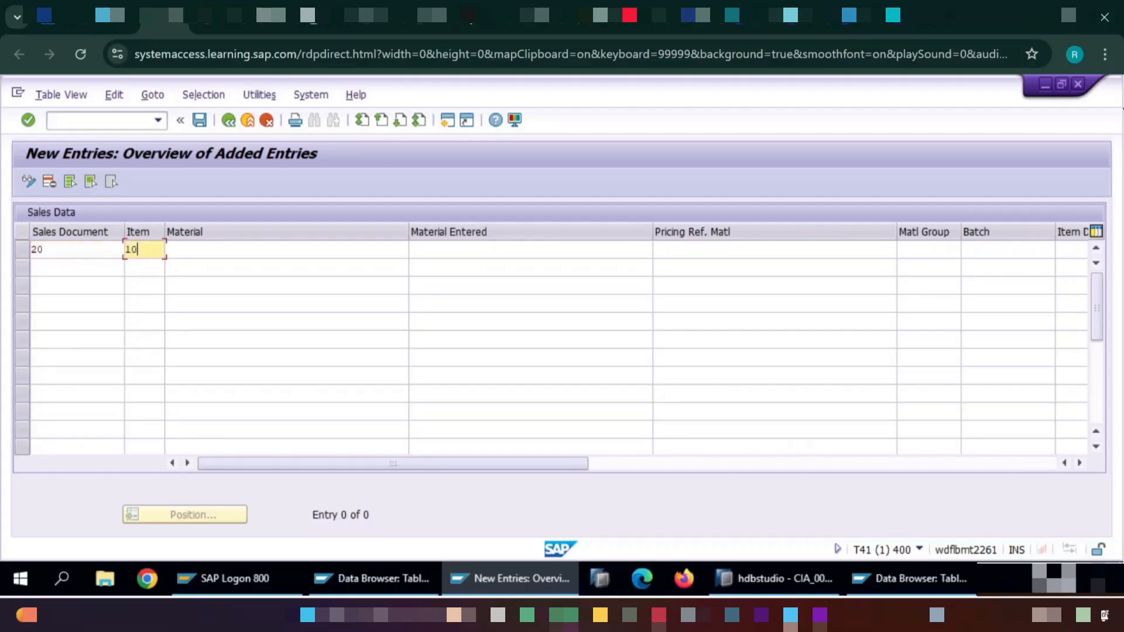
Step: Fill in the new entry for sales document 20 with net value 1000, currency USD and Changed On date 08.02.2026
click(1081, 464)
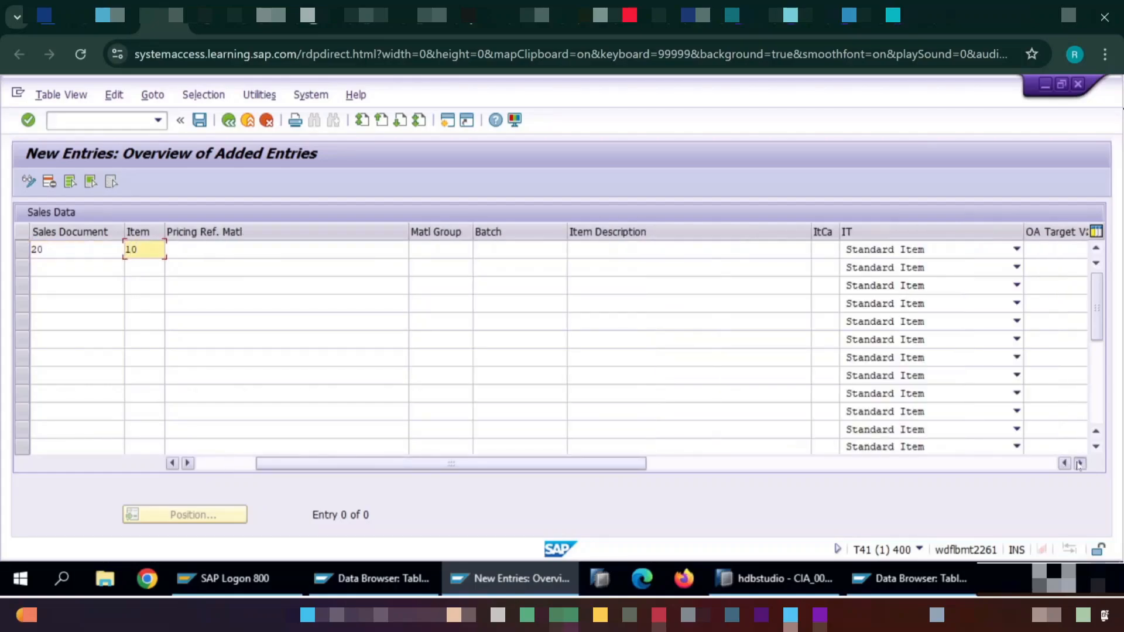
click(1081, 463)
click(1080, 463)
click(1080, 463)
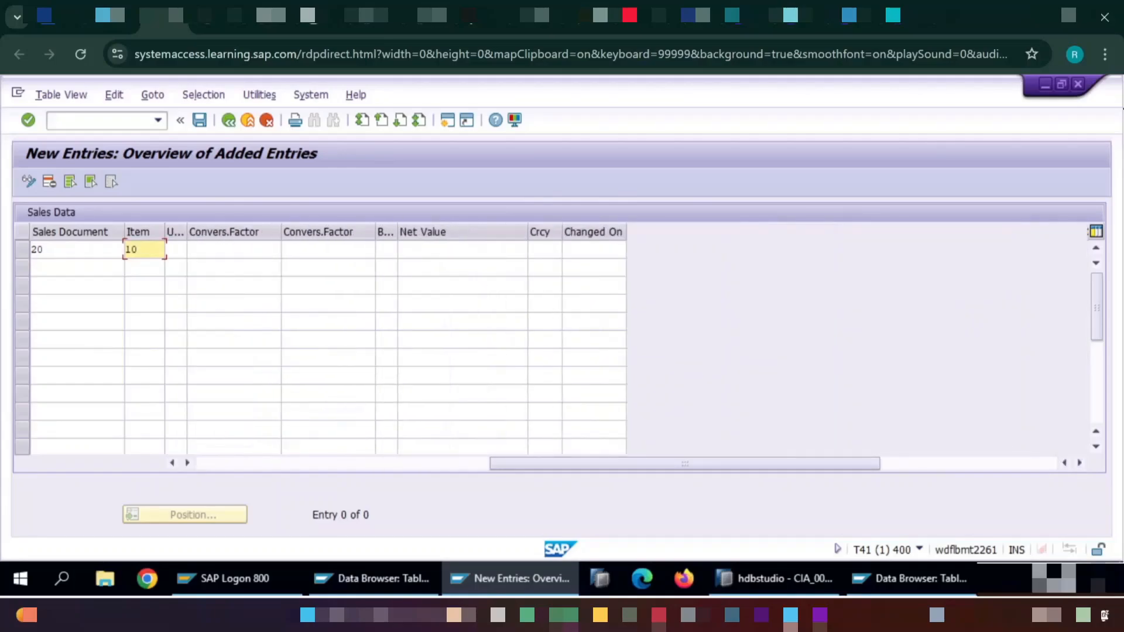
click(399, 250)
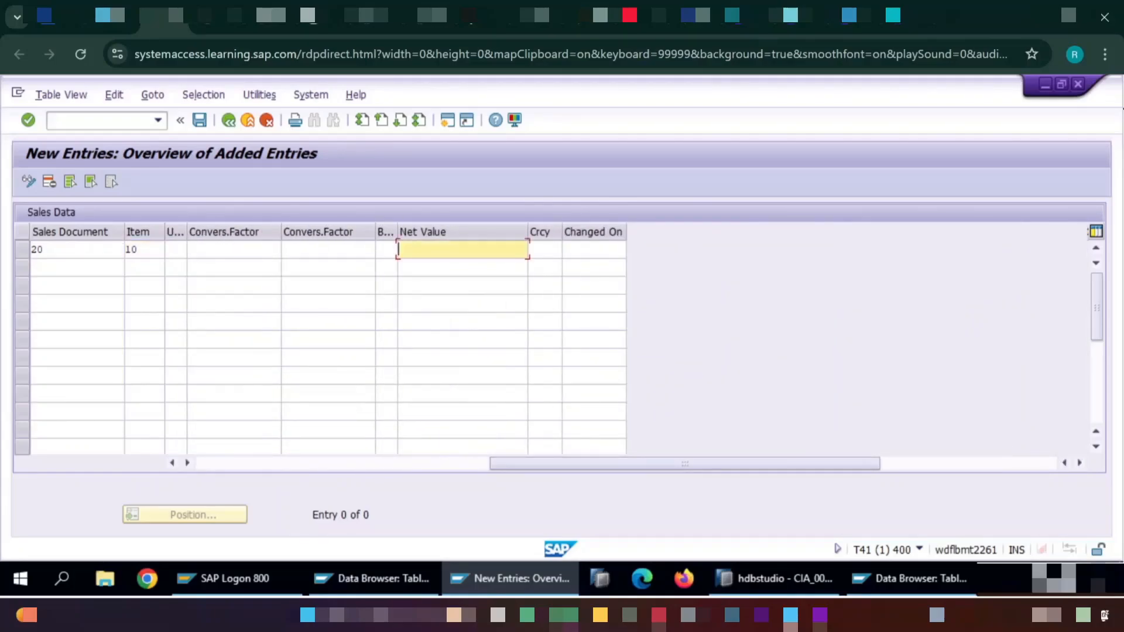
text(1000)
click(543, 249)
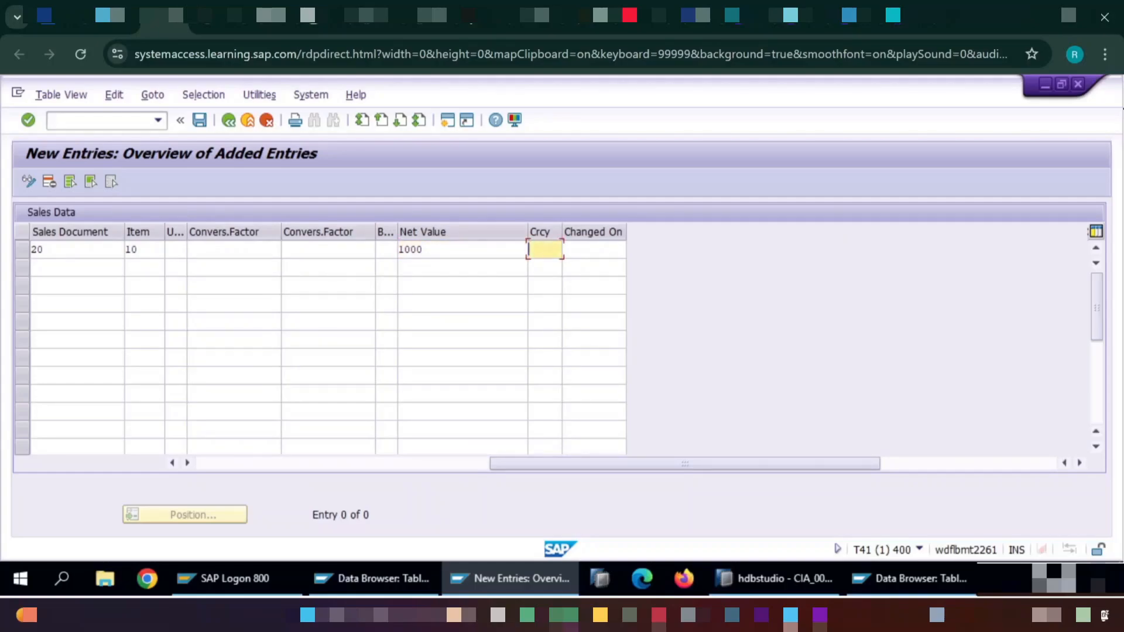
text(USD)
key(Tab)
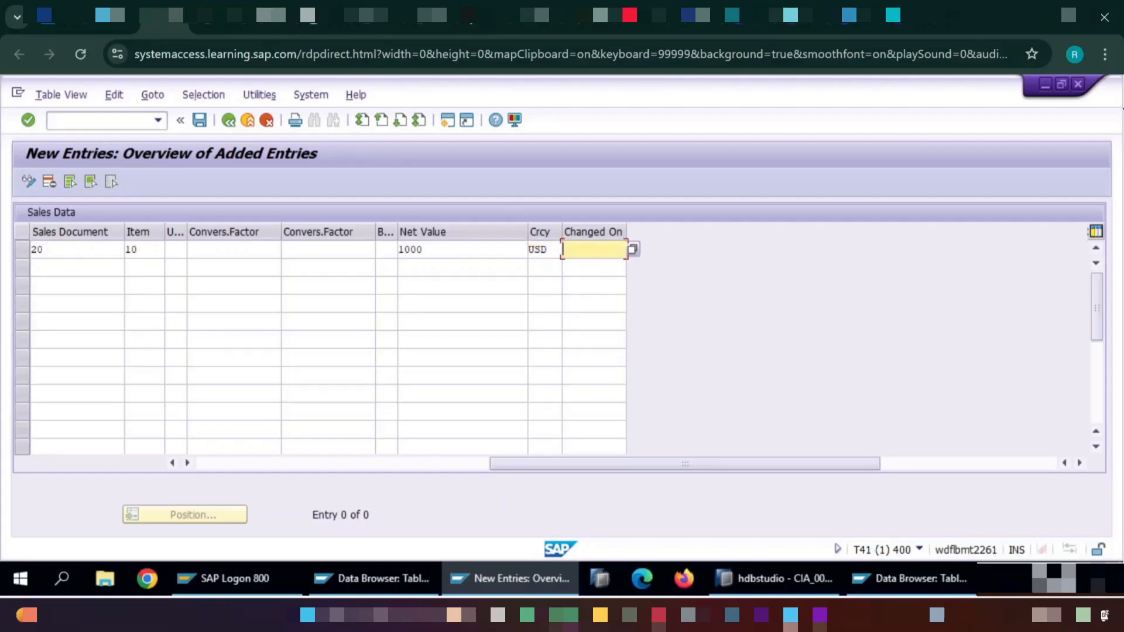
text(08.02.2026)
key(Tab)
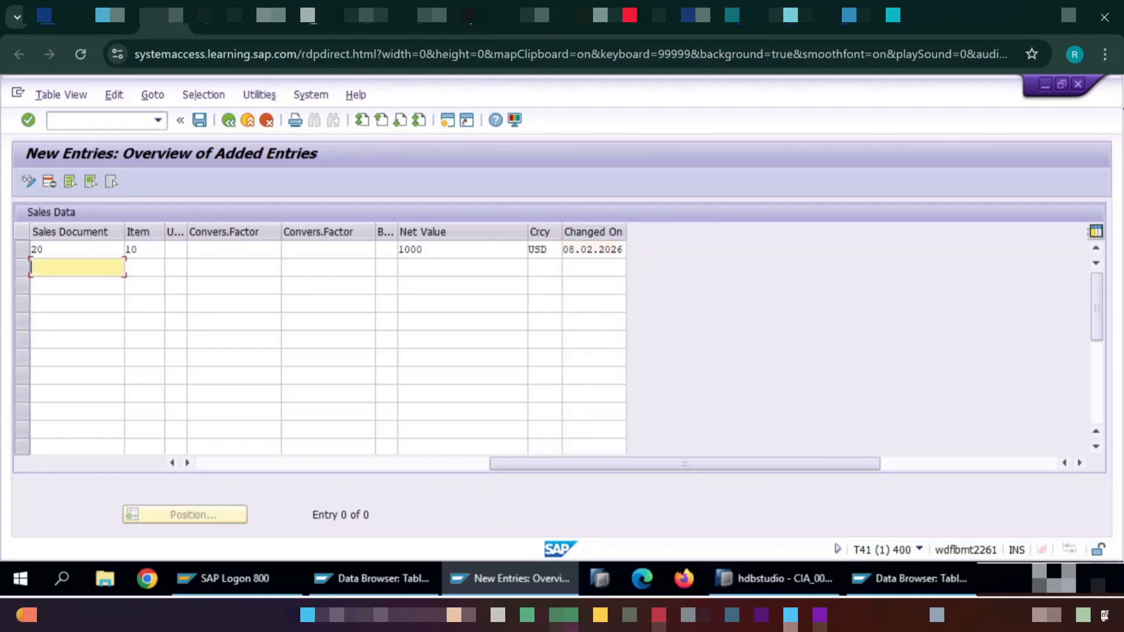
Step: Save the new entry for sales document 20 and check it in the Sales Data overview
drag(566, 467, 177, 464)
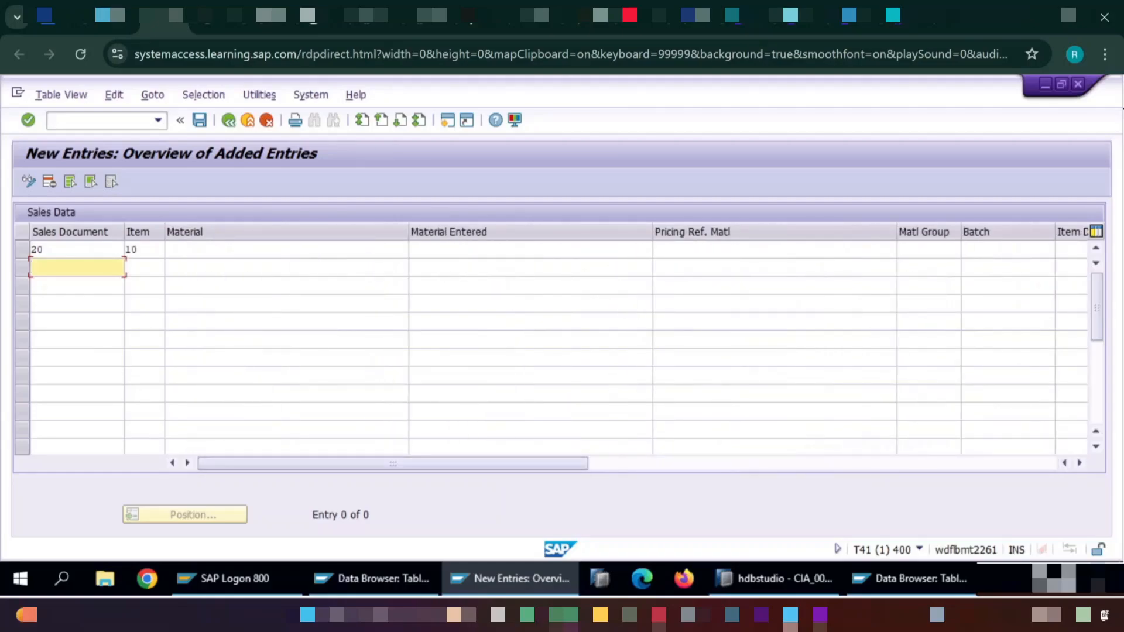
key(Return)
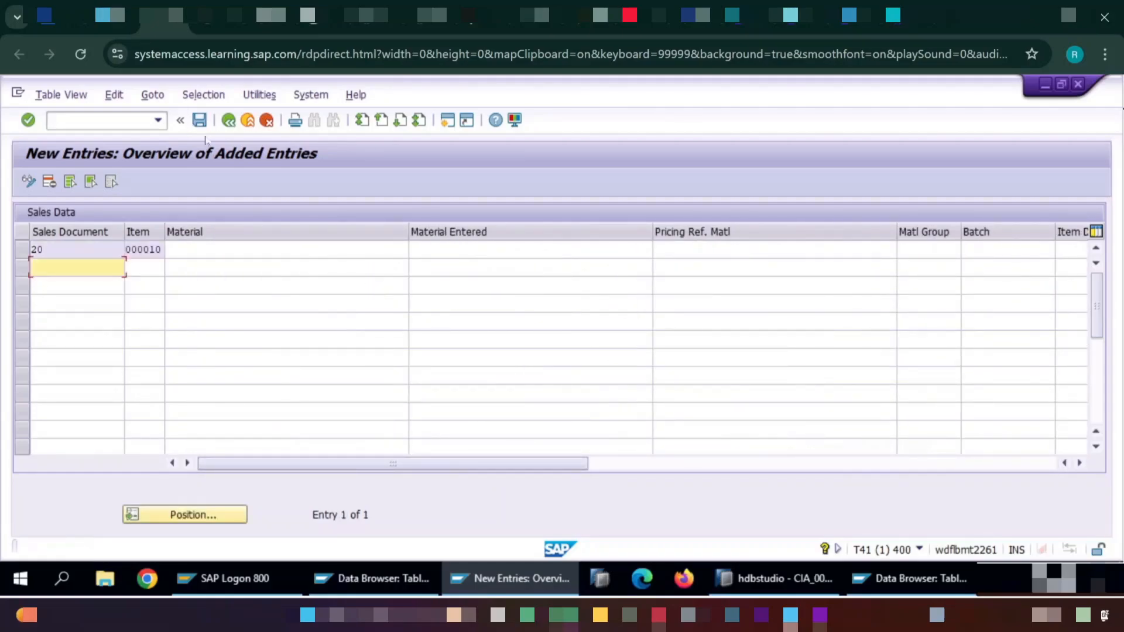
click(200, 120)
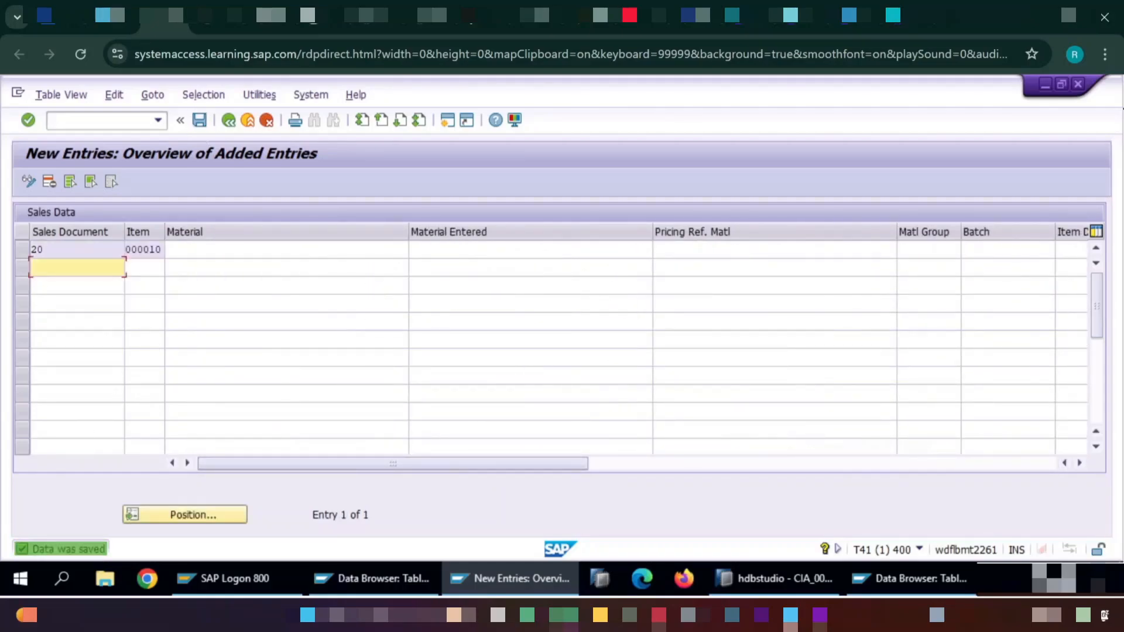
click(228, 121)
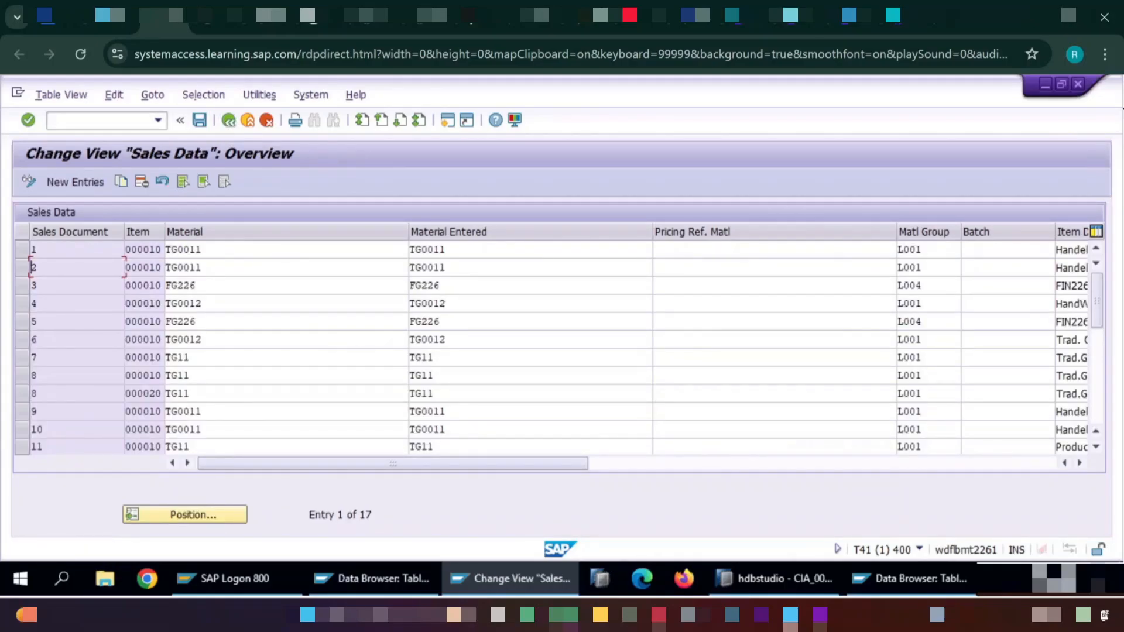
scroll(354, 348, down, 5)
scroll(355, 347, up, 1)
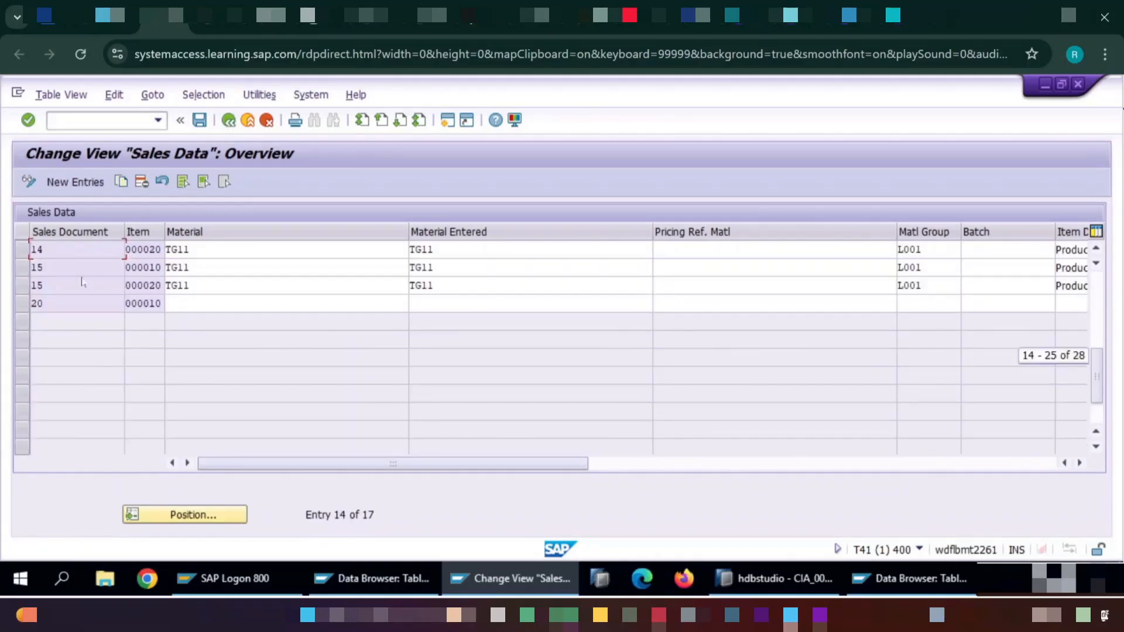
scroll(355, 348, up, 1)
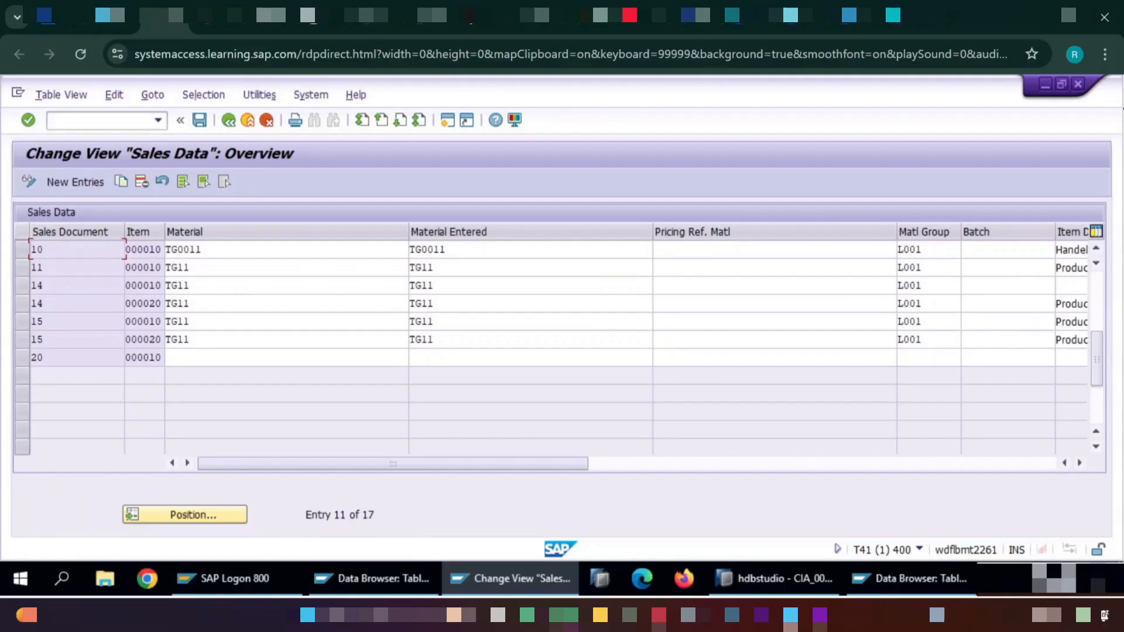
scroll(354, 348, up, 1)
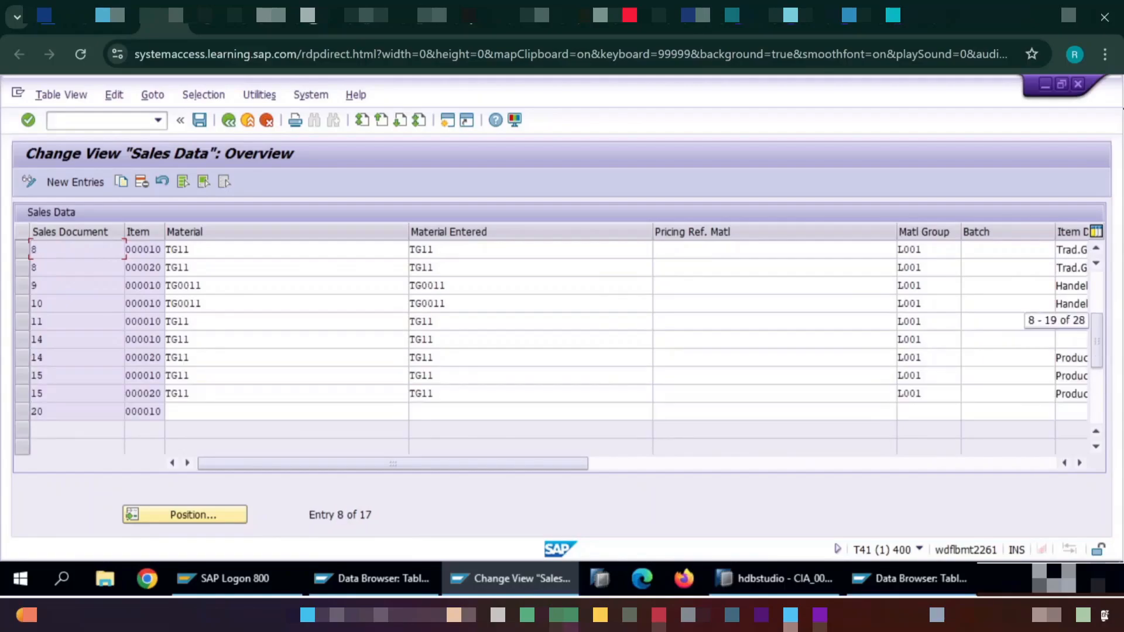
Step: Set the net value of sales document 10, item 000010, to 200
click(22, 303)
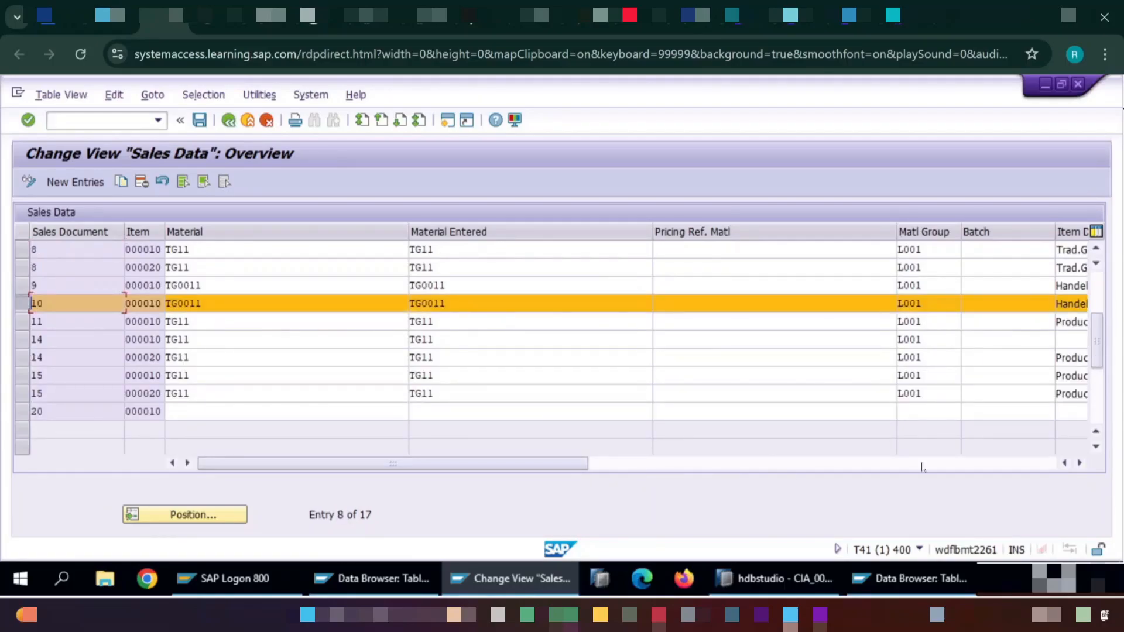
click(1080, 464)
click(1081, 463)
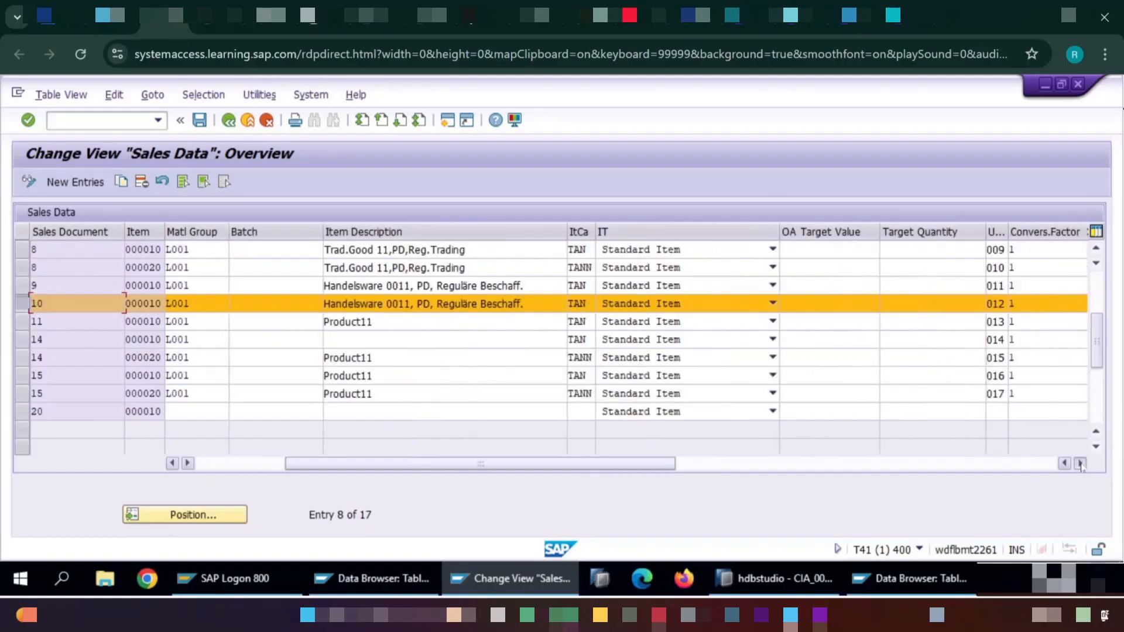
click(1081, 463)
click(1081, 463)
click(1081, 464)
click(1080, 463)
click(1080, 463)
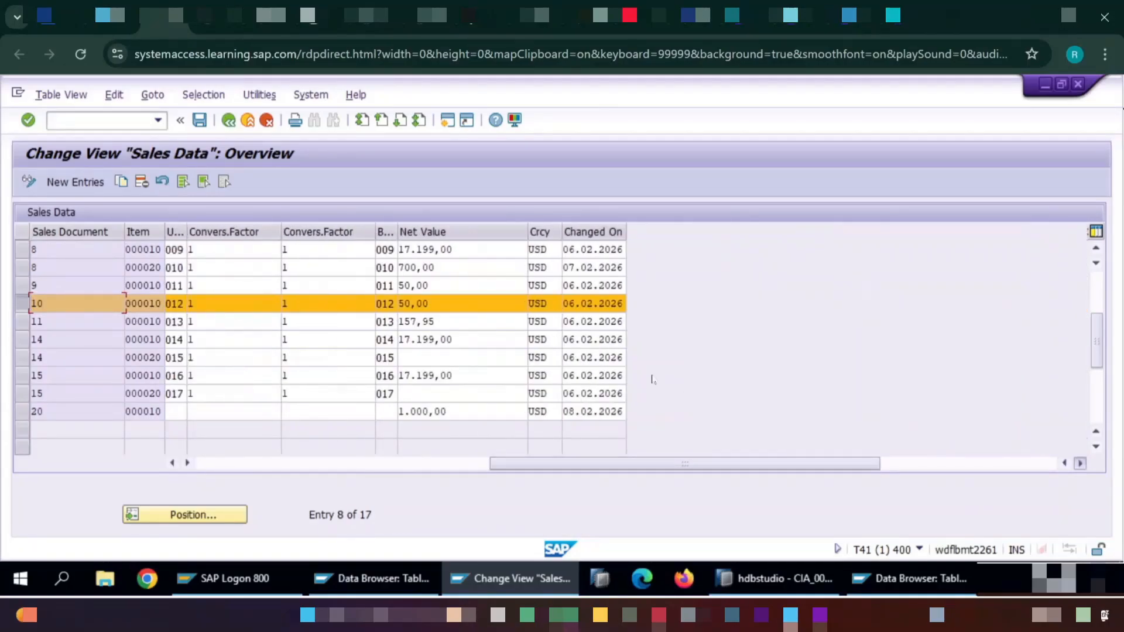
click(409, 304)
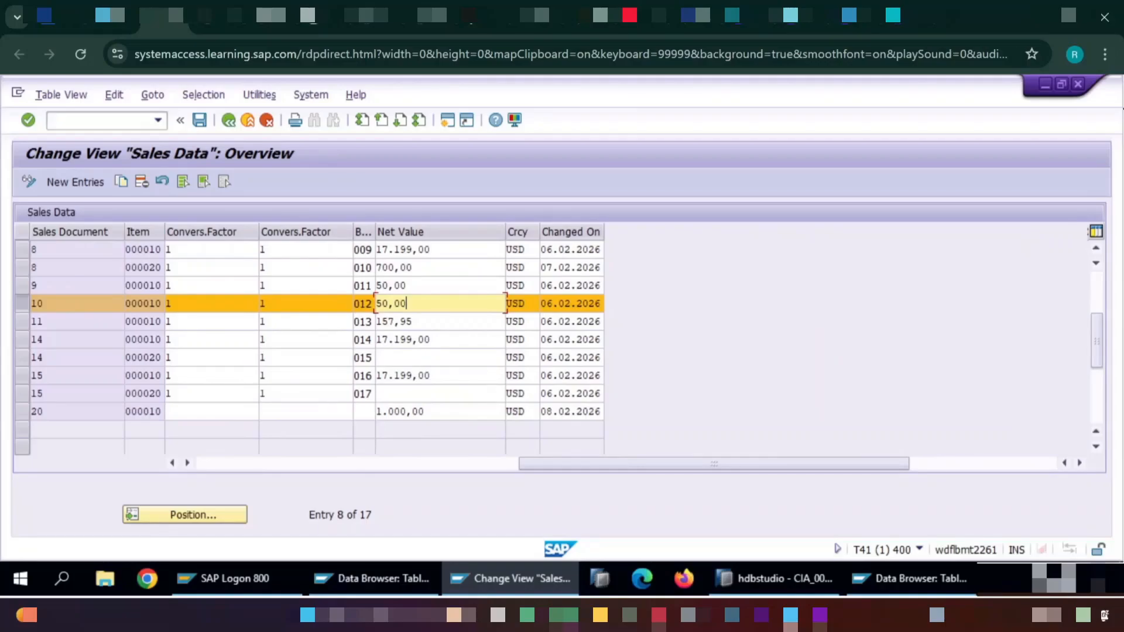
key(BackSpace)
key(BackSpace)
key(BackSpace)
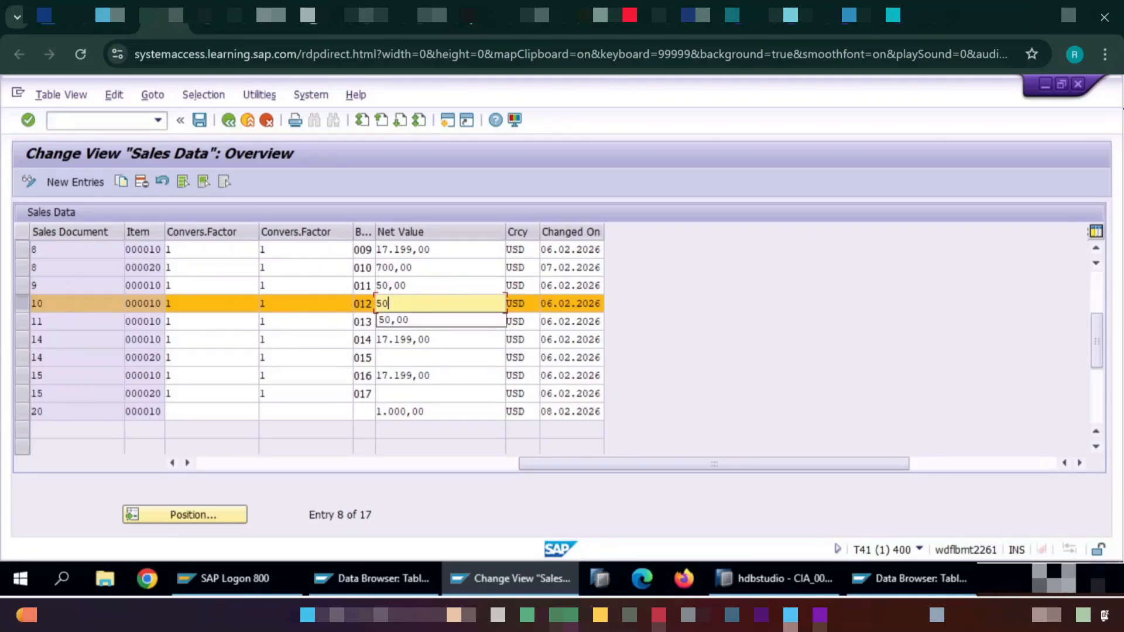
key(BackSpace)
key(BackSpace)
text(2)
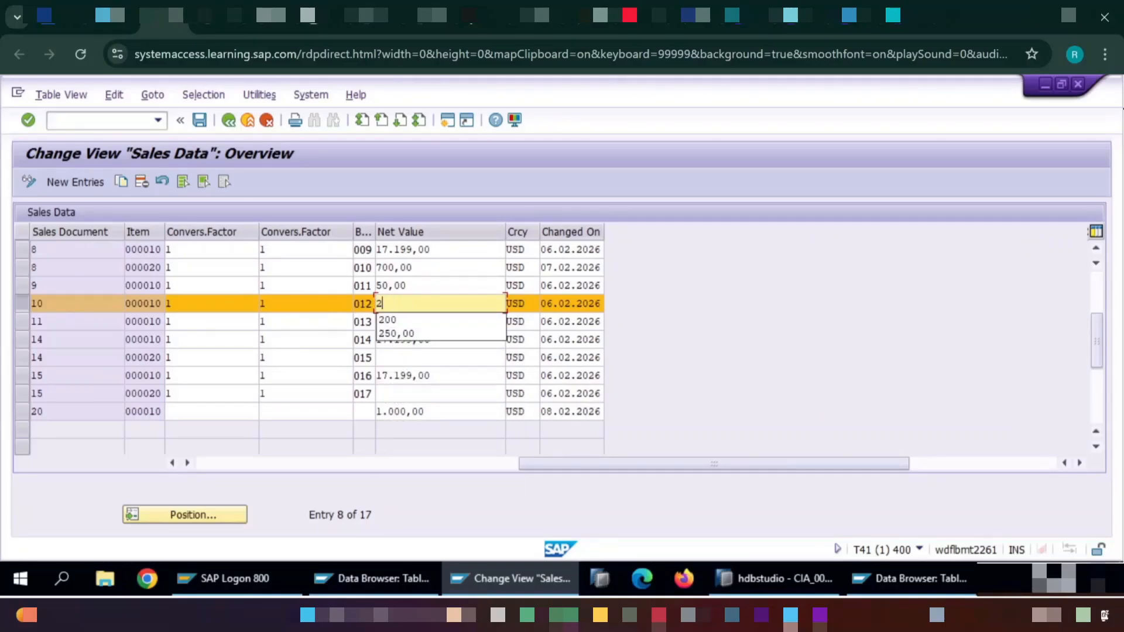
text(00)
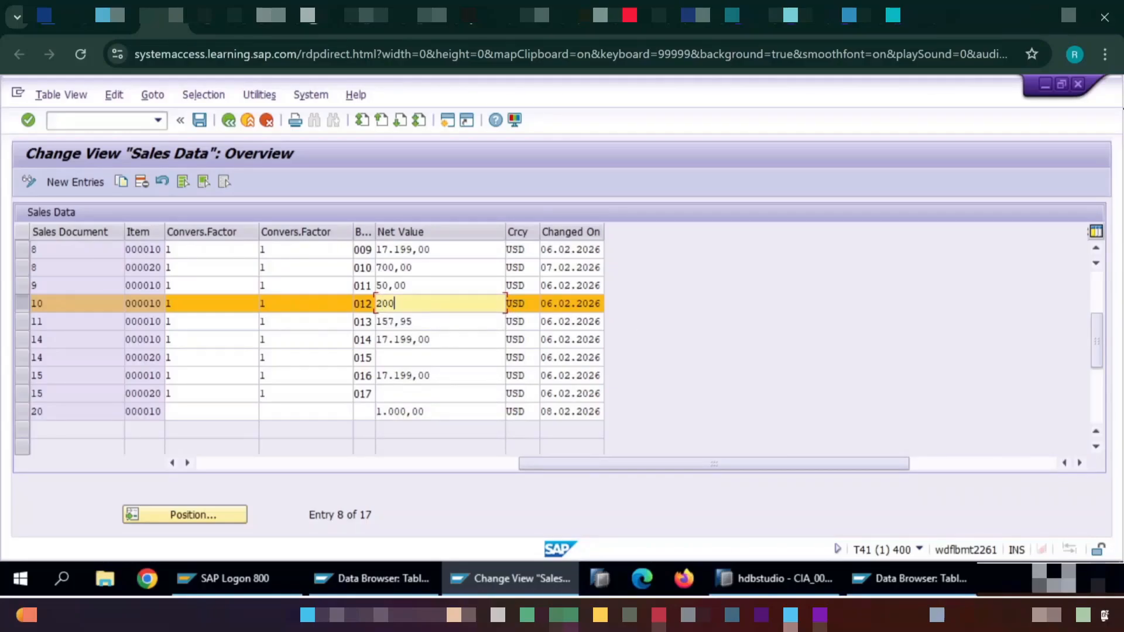
Step: Set the Changed On date of sales document 10 to 08.02.2026 and save the table changes
click(553, 303)
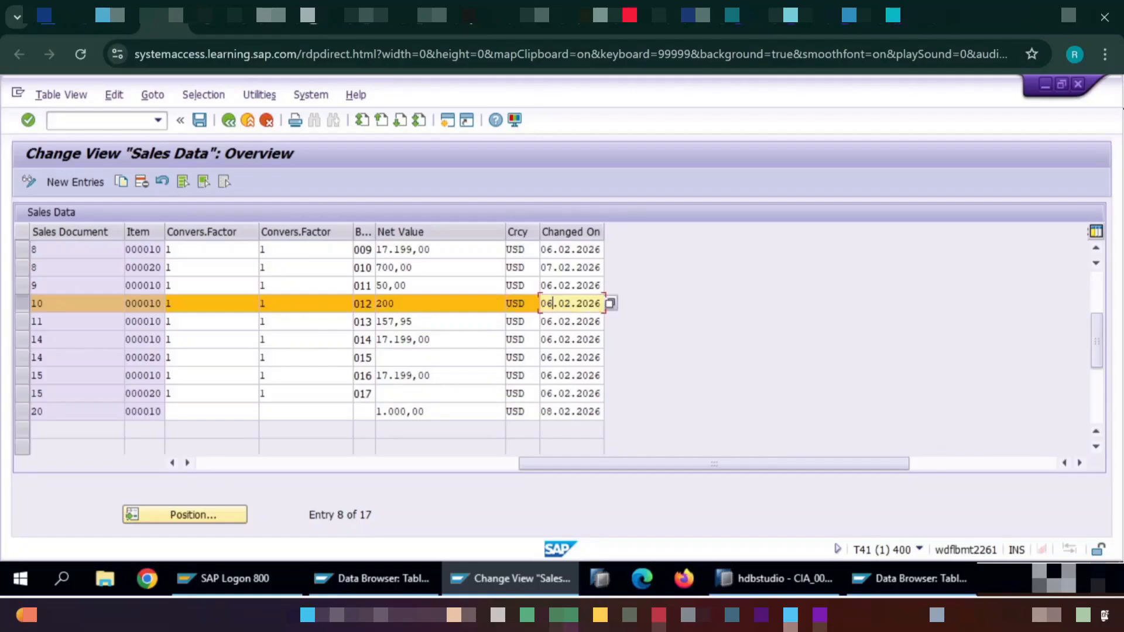
key(BackSpace)
text(8)
click(199, 120)
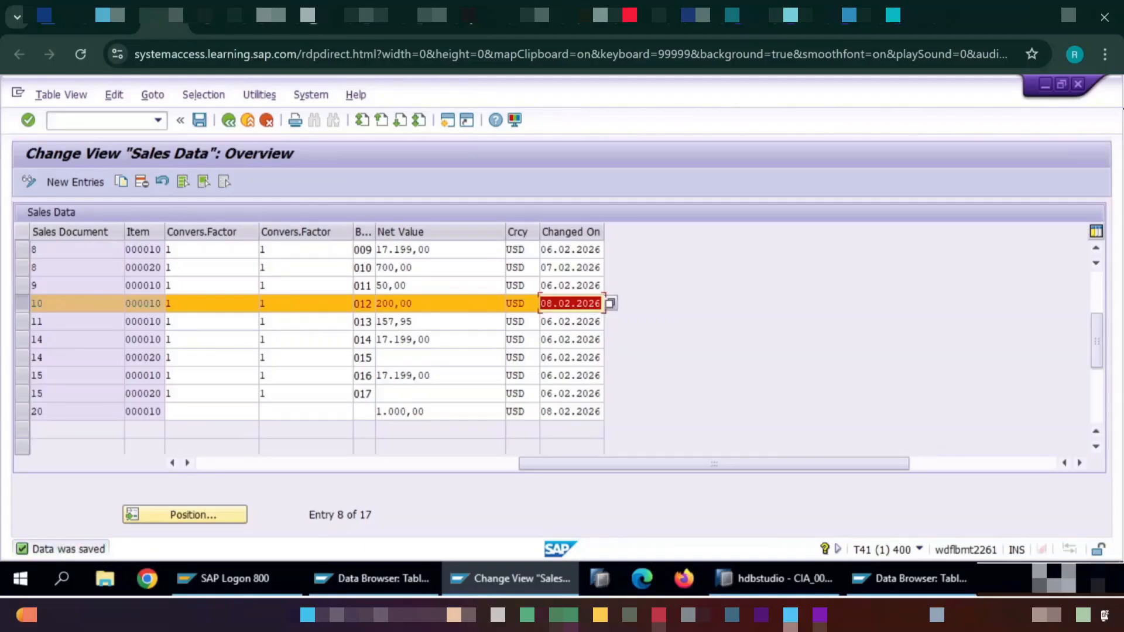
click(583, 357)
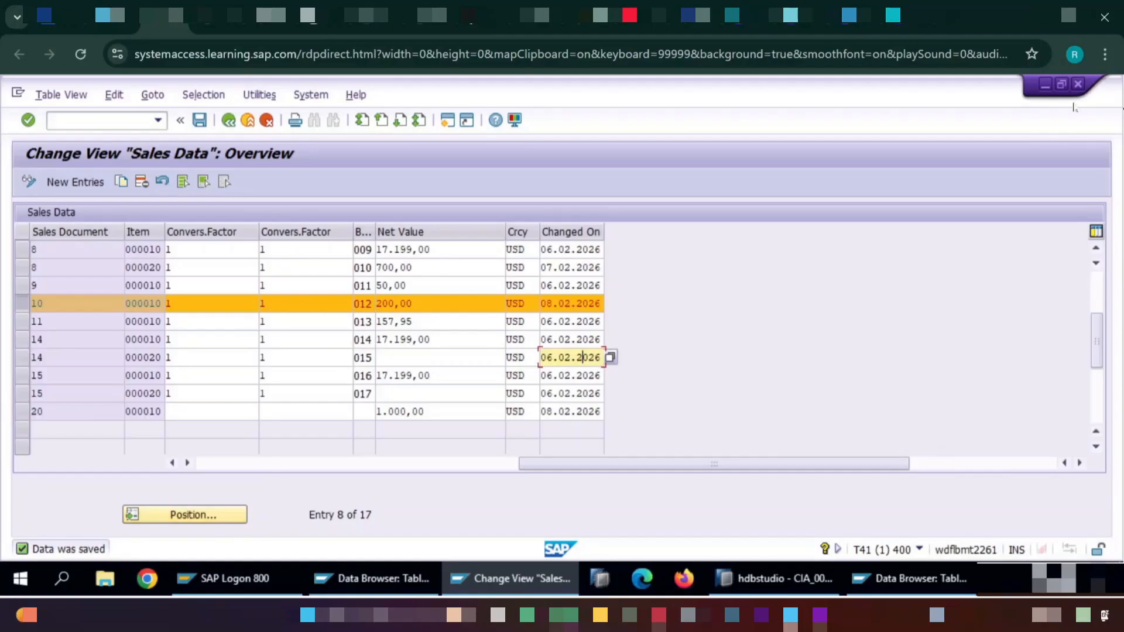
Step: Switch to SAP HANA Studio, open the data transfer process under ZSDSALES and copy its technical name
click(764, 577)
double_click(180, 338)
double_click(472, 223)
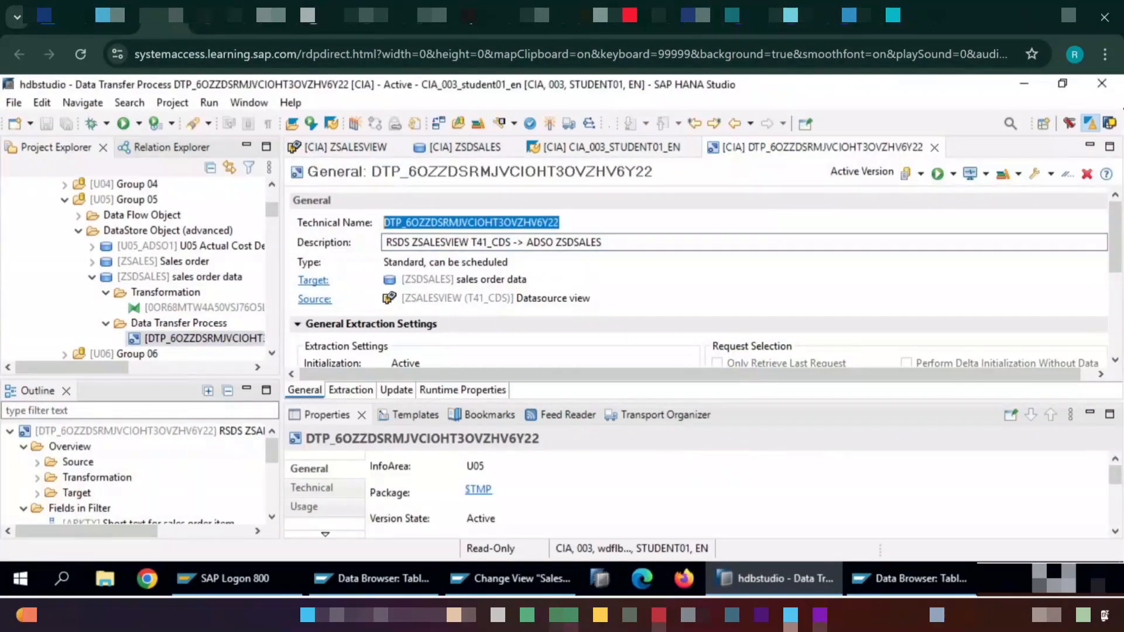
key(ctrl+c)
Step: Start transaction RSDTP in a new BW session with /ORSDTP and display the data transfer process with the copied technical name
click(911, 578)
click(96, 121)
text(/ORSDTP)
key(Return)
key(ctrl+v)
click(29, 173)
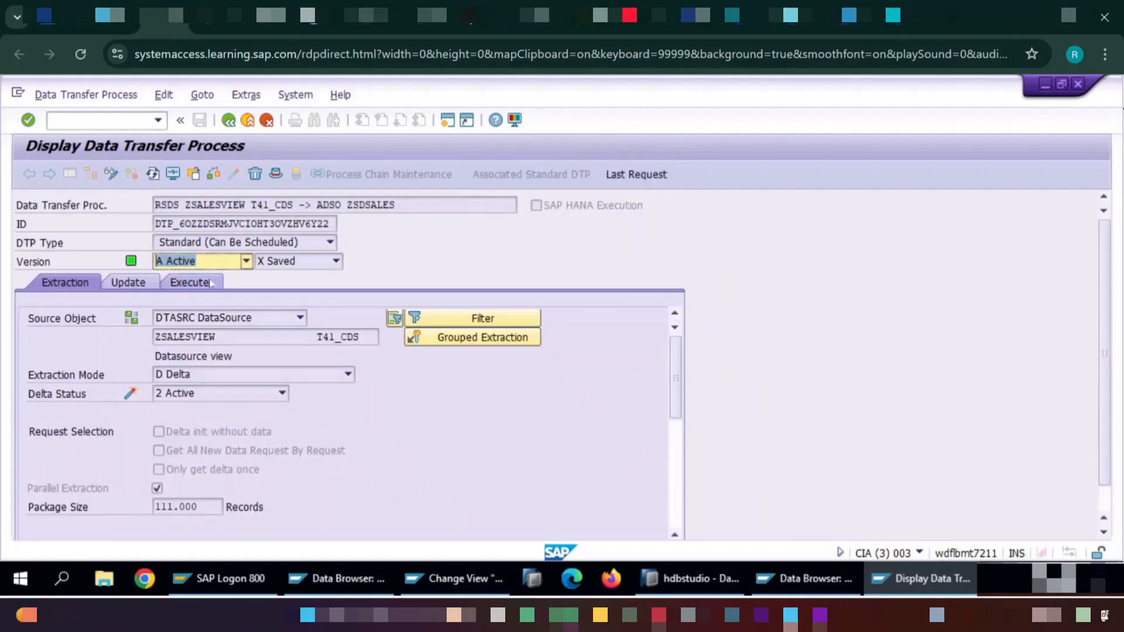
Step: Execute the delta data transfer process and activate the new load request in DataStore object ZSDSALES
click(186, 282)
click(449, 469)
click(82, 264)
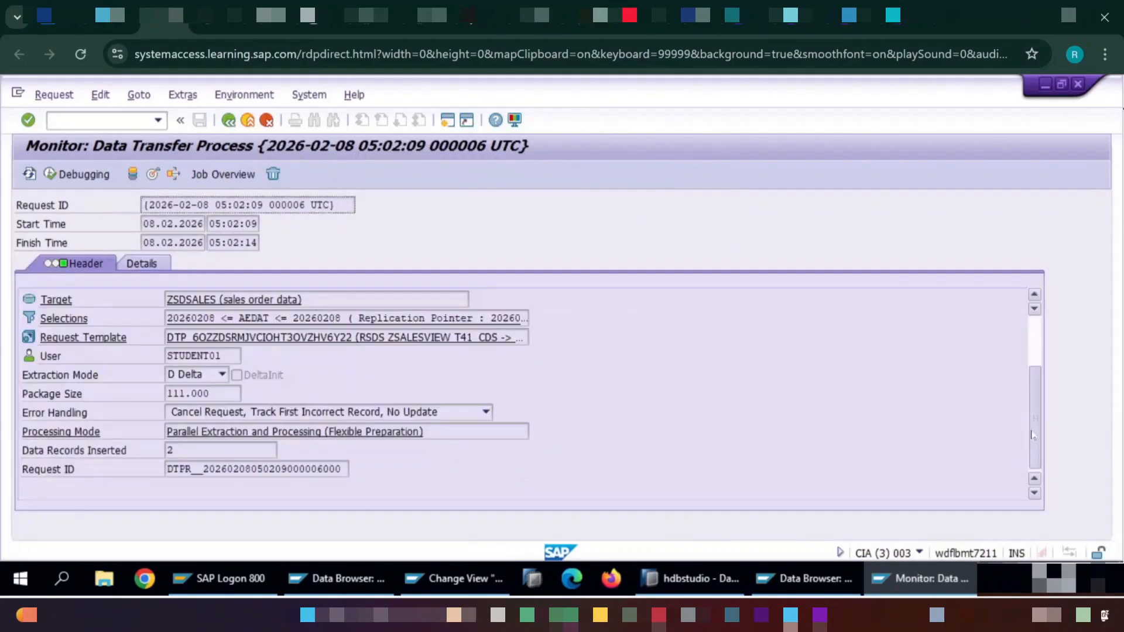
key(F3)
click(279, 264)
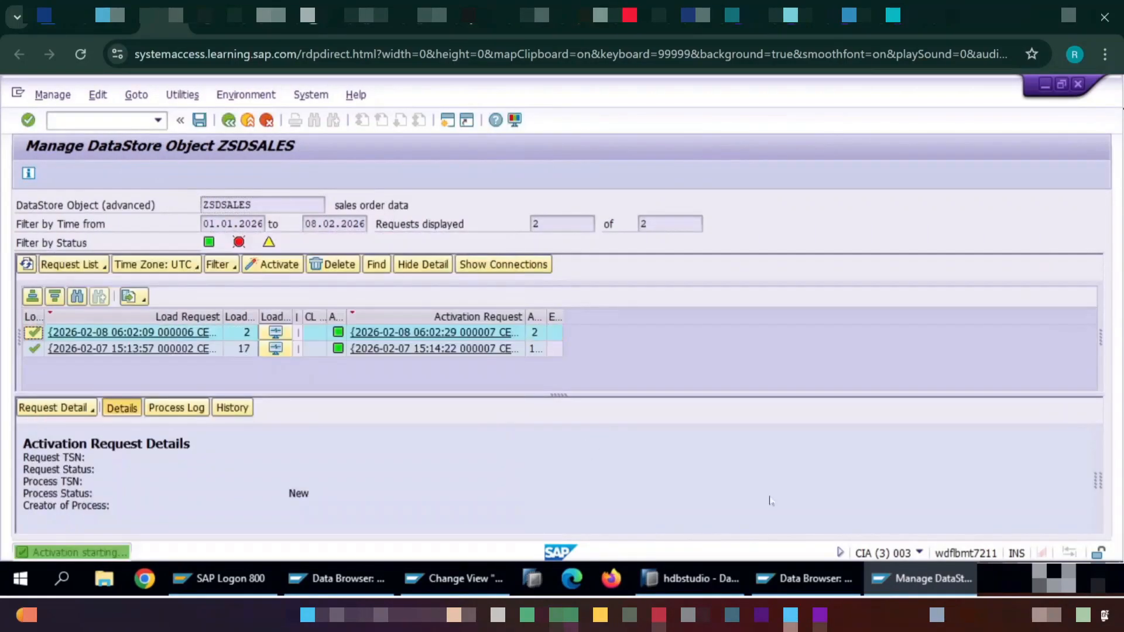
Step: Refresh the active data table /BIC/AZSDSALES2 and examine the records of sales documents 20, 16 and 10
click(814, 579)
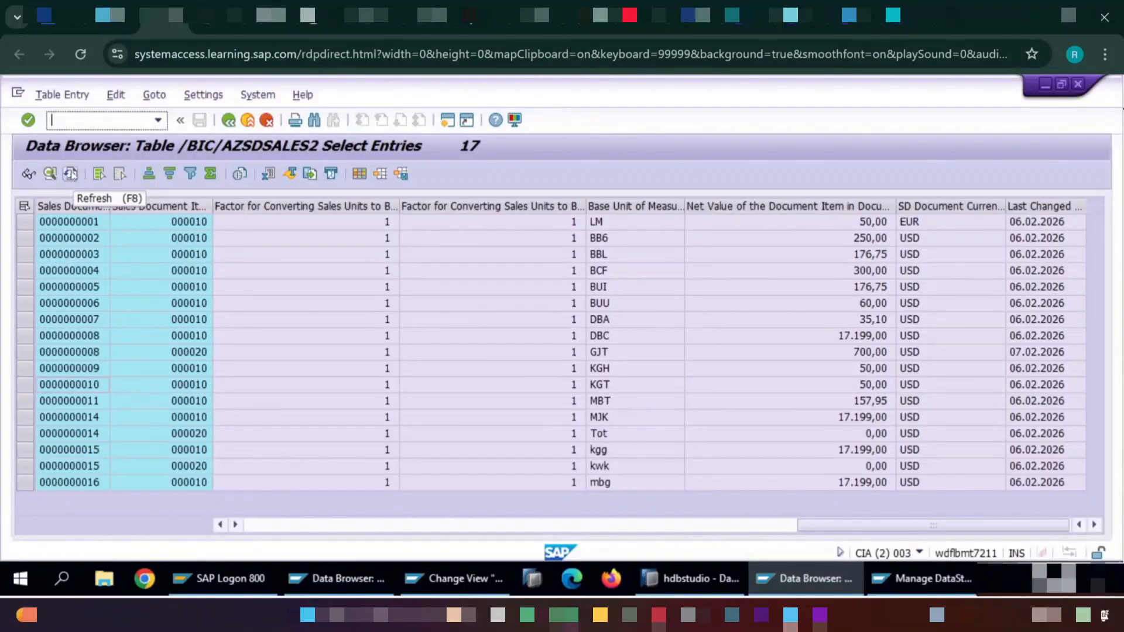
click(70, 173)
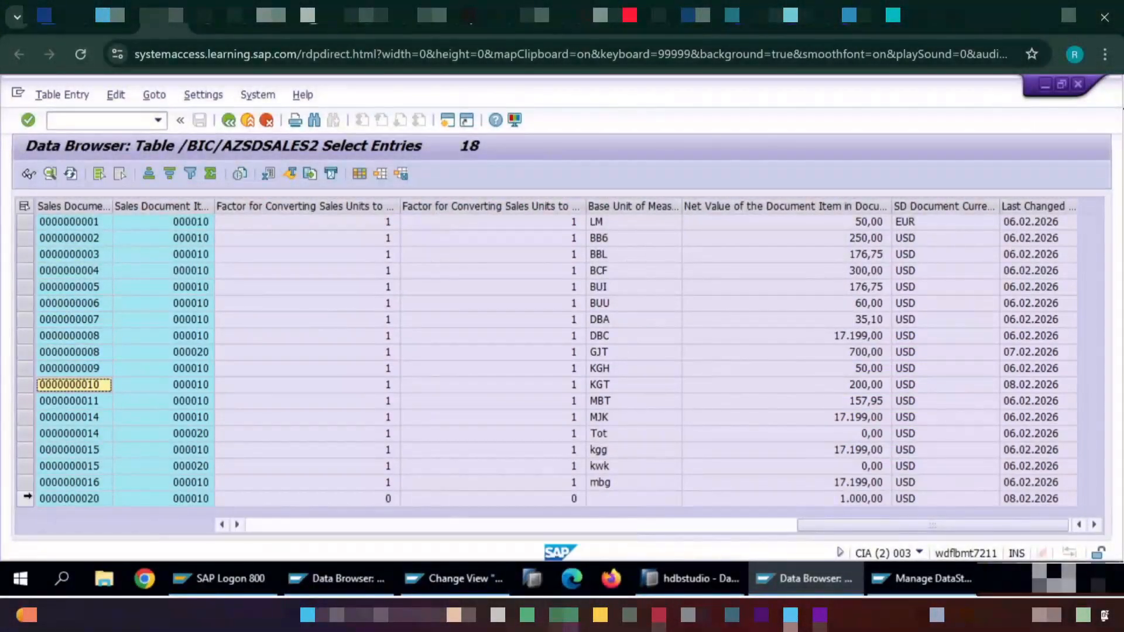
click(25, 498)
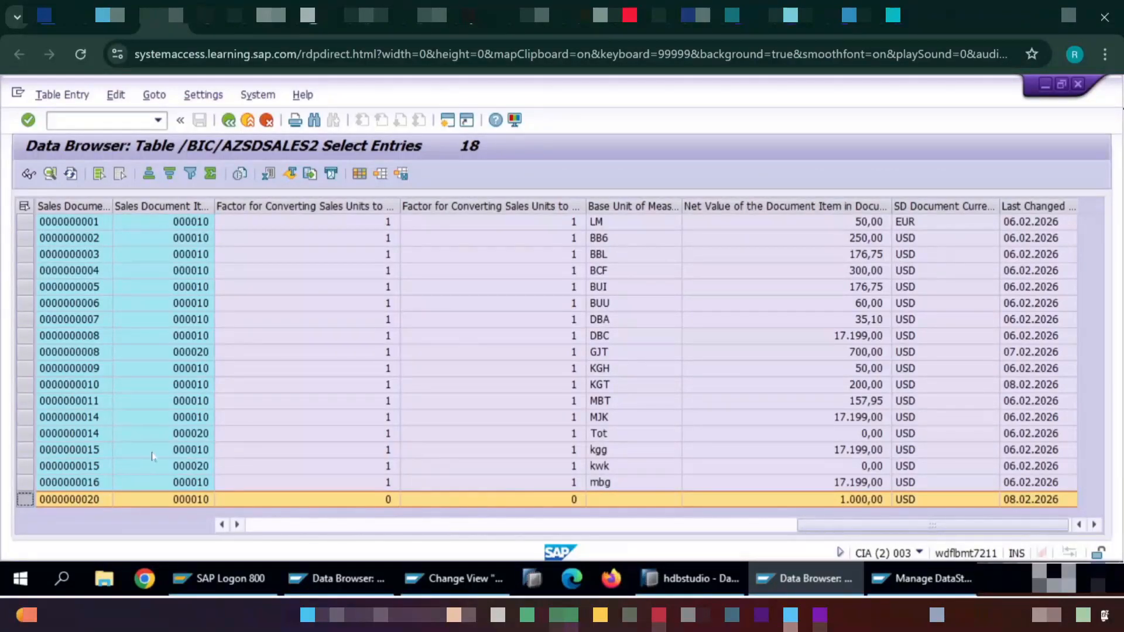
click(40, 484)
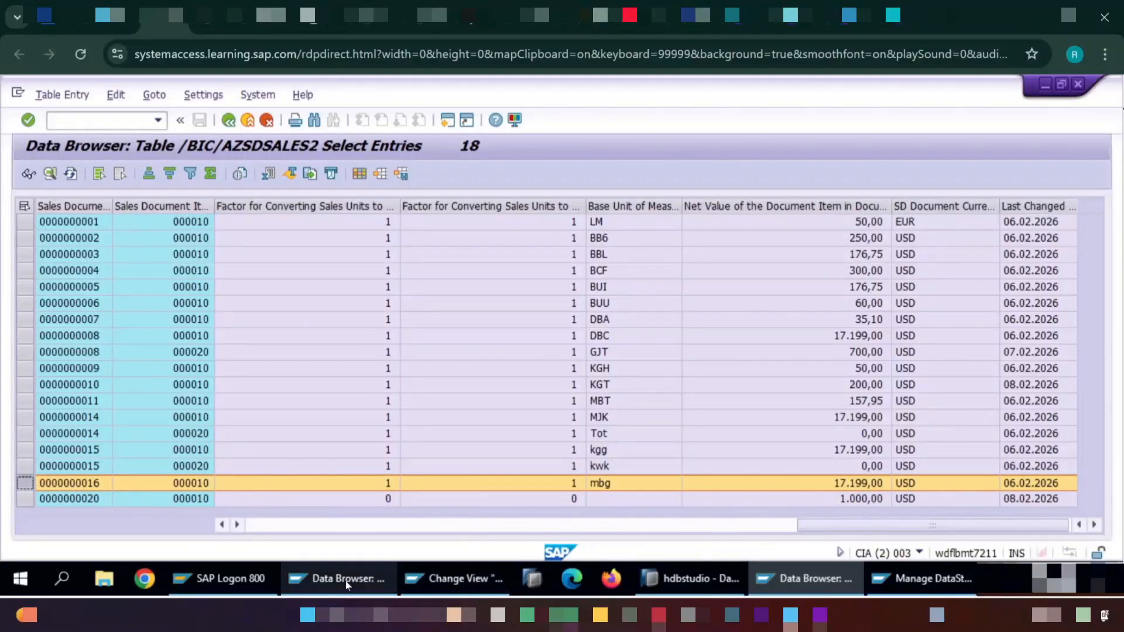
click(848, 386)
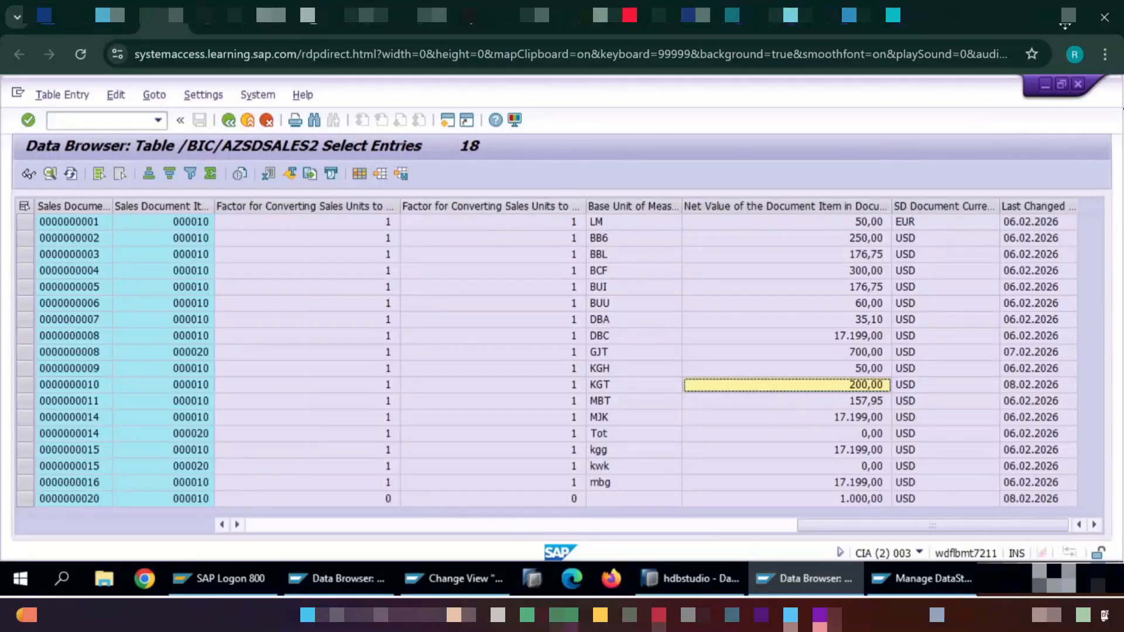
Step: Switch to SAP HANA Studio and open the data definition ZSALES_VIEW from the local objects of the T41 project
click(1045, 84)
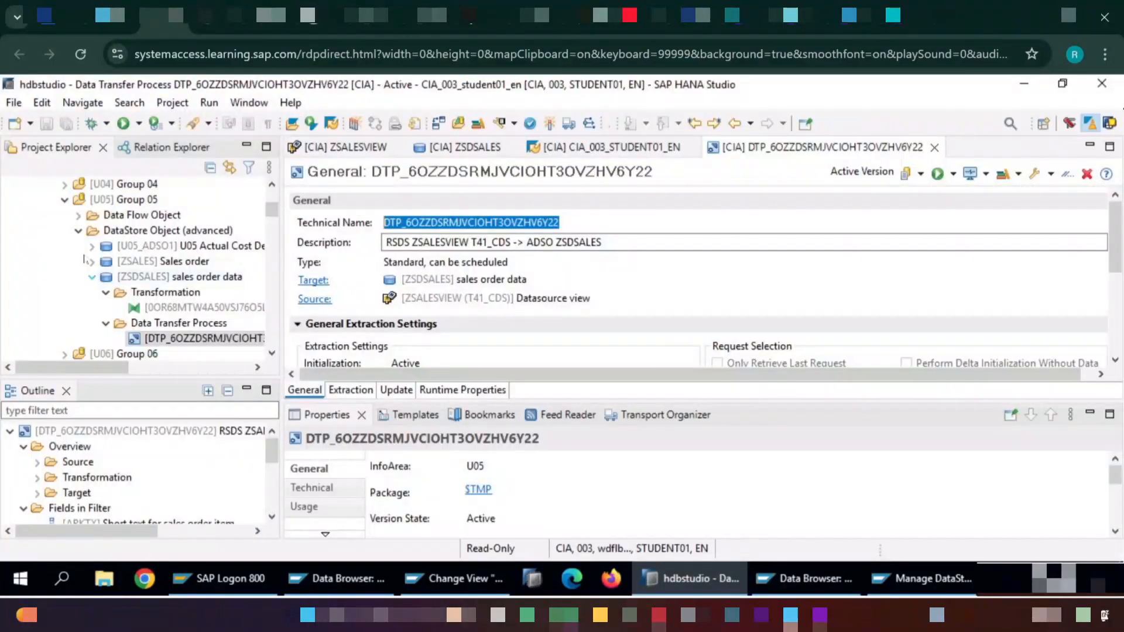
scroll(89, 266, up, 3)
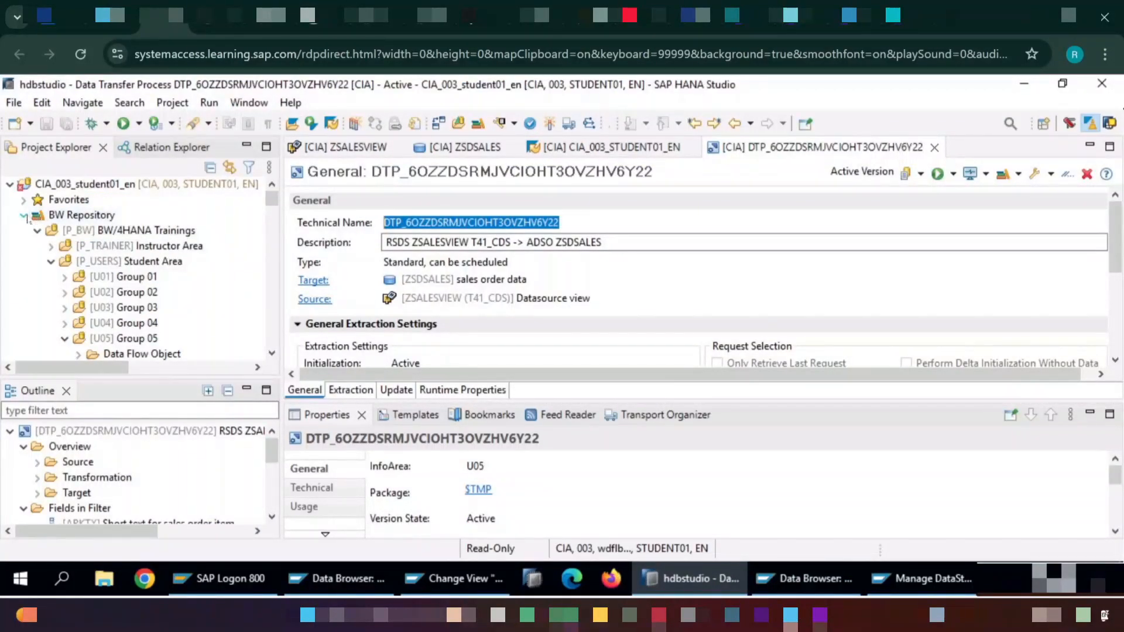
click(23, 215)
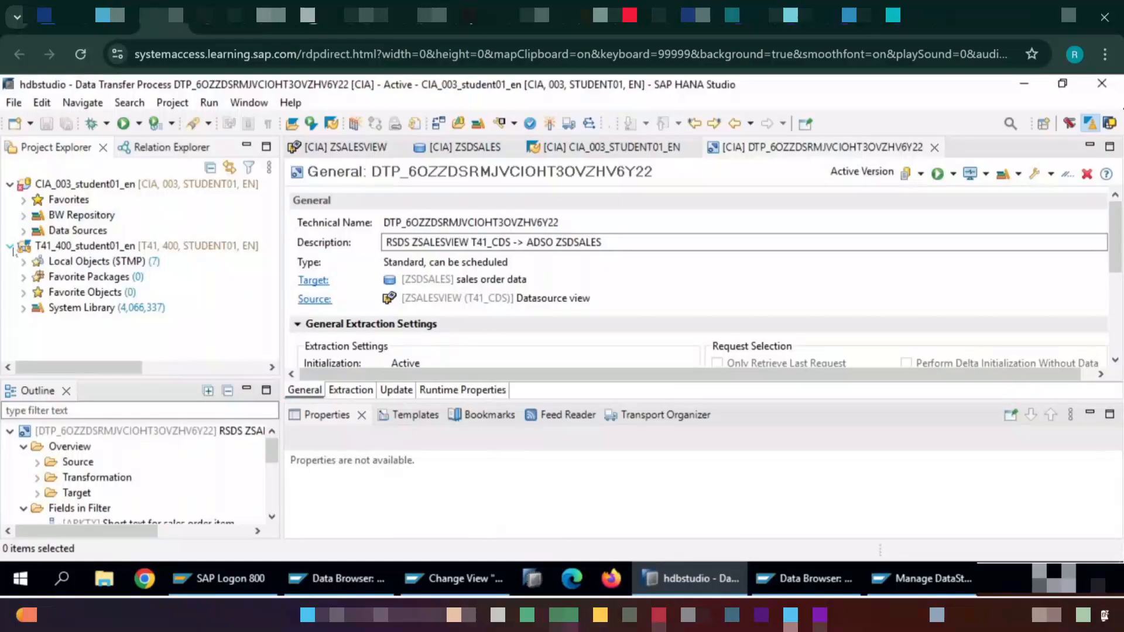
click(24, 307)
scroll(28, 289, up, 3)
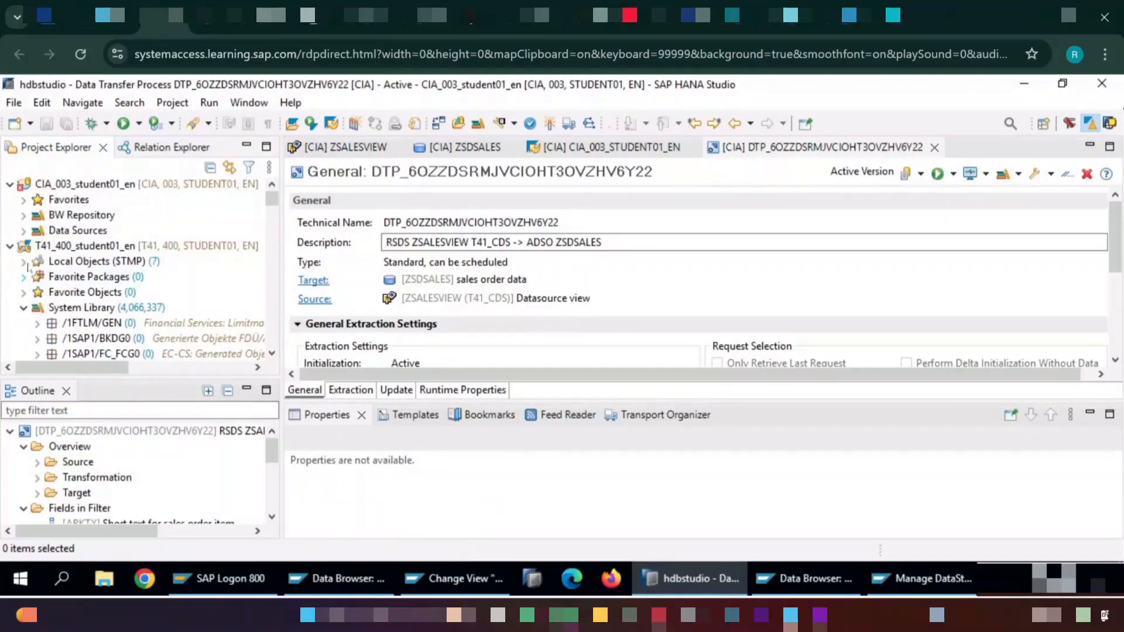
click(24, 261)
click(37, 277)
click(51, 292)
click(64, 308)
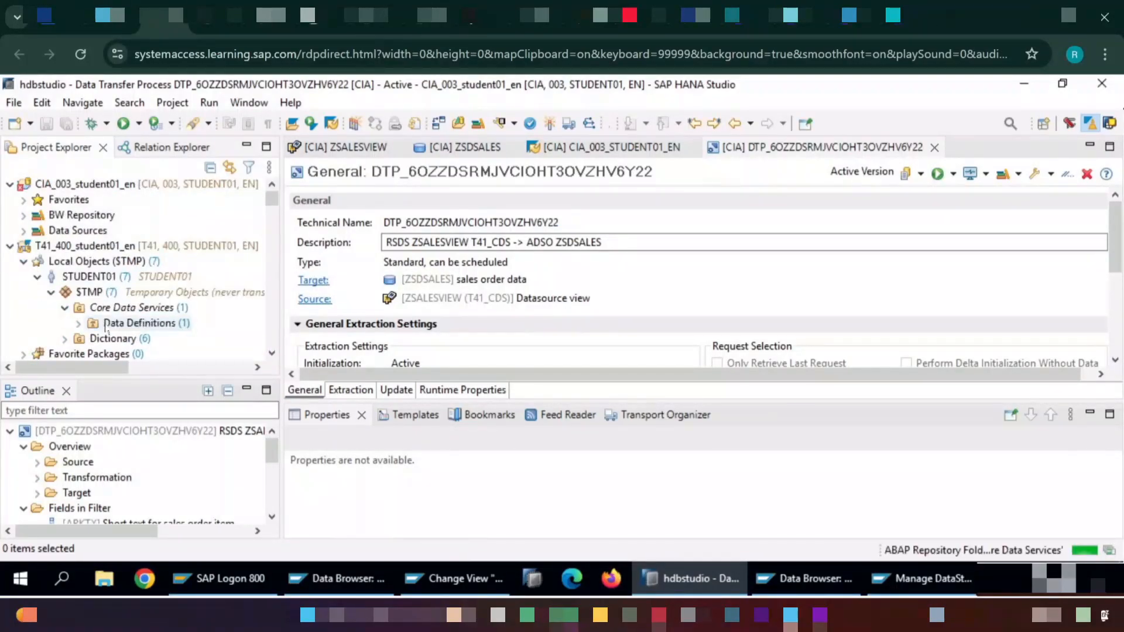
click(77, 323)
double_click(170, 339)
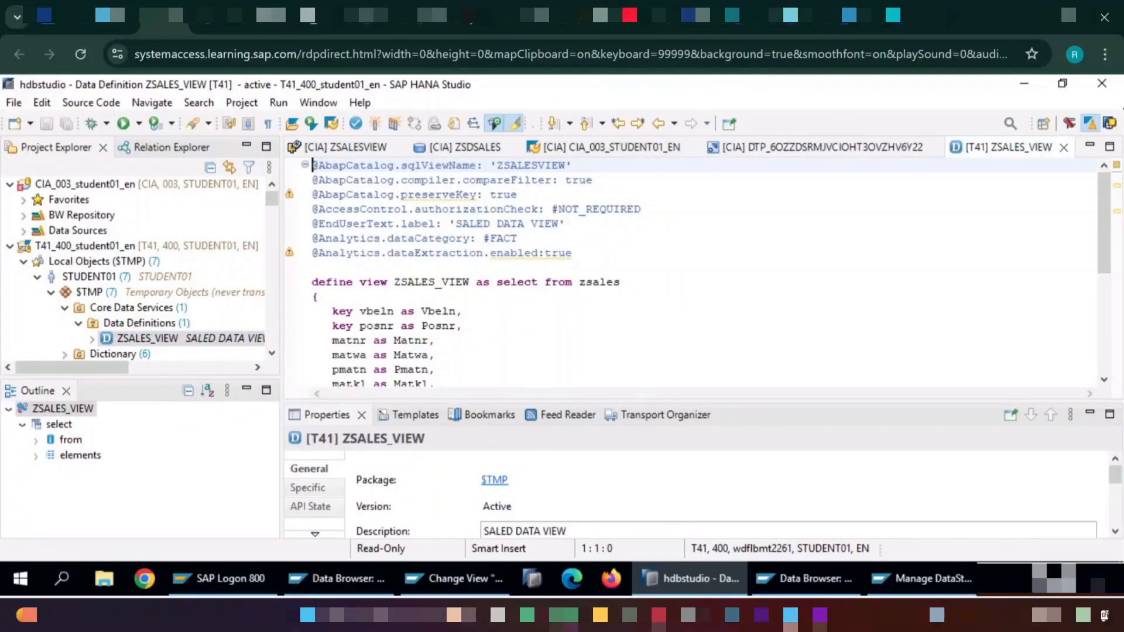
click(314, 267)
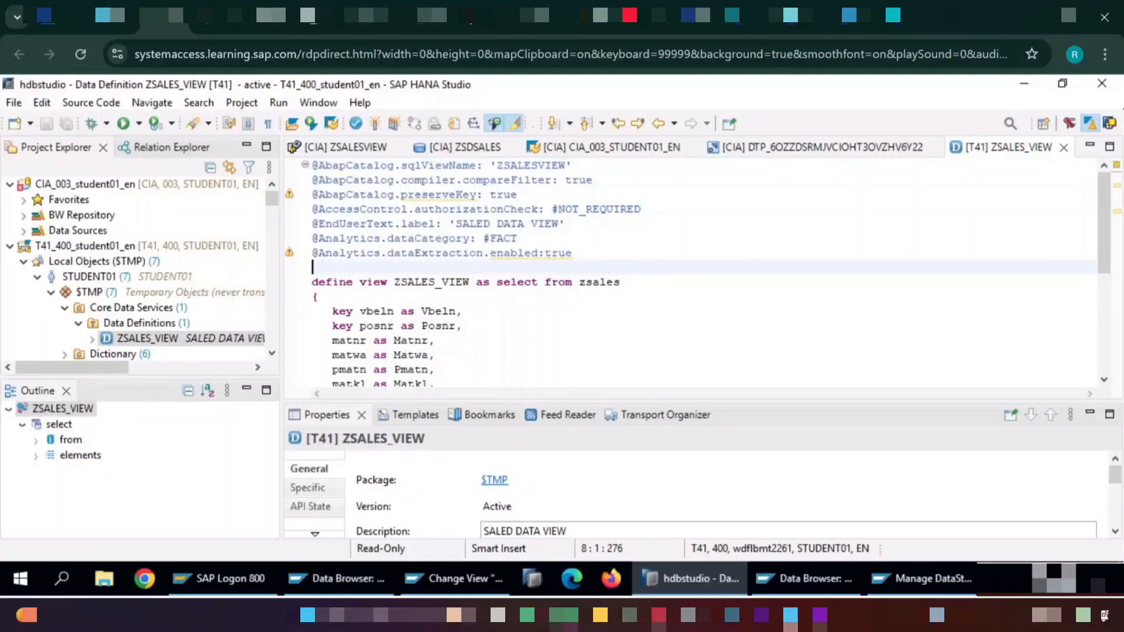
text(@)
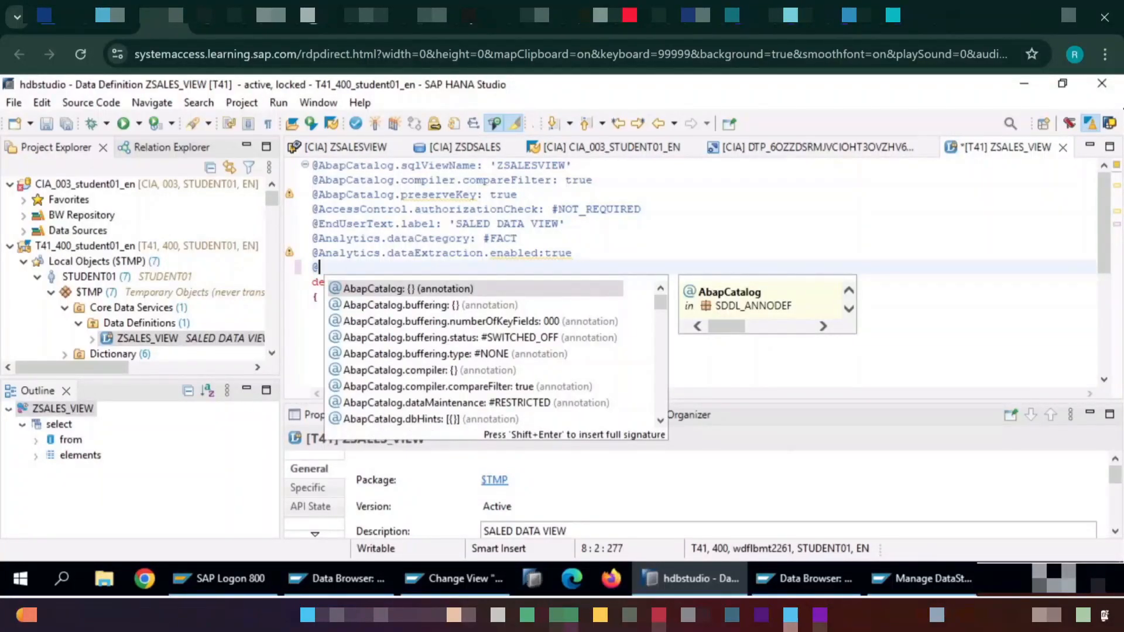
text(ANA)
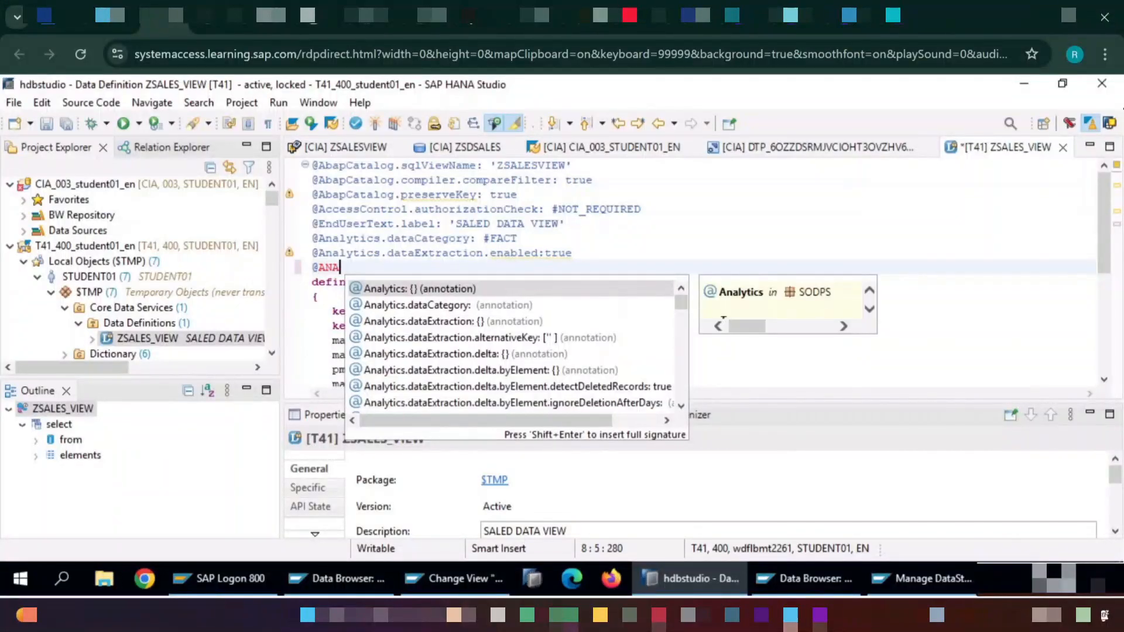
key(Down)
key(Down)
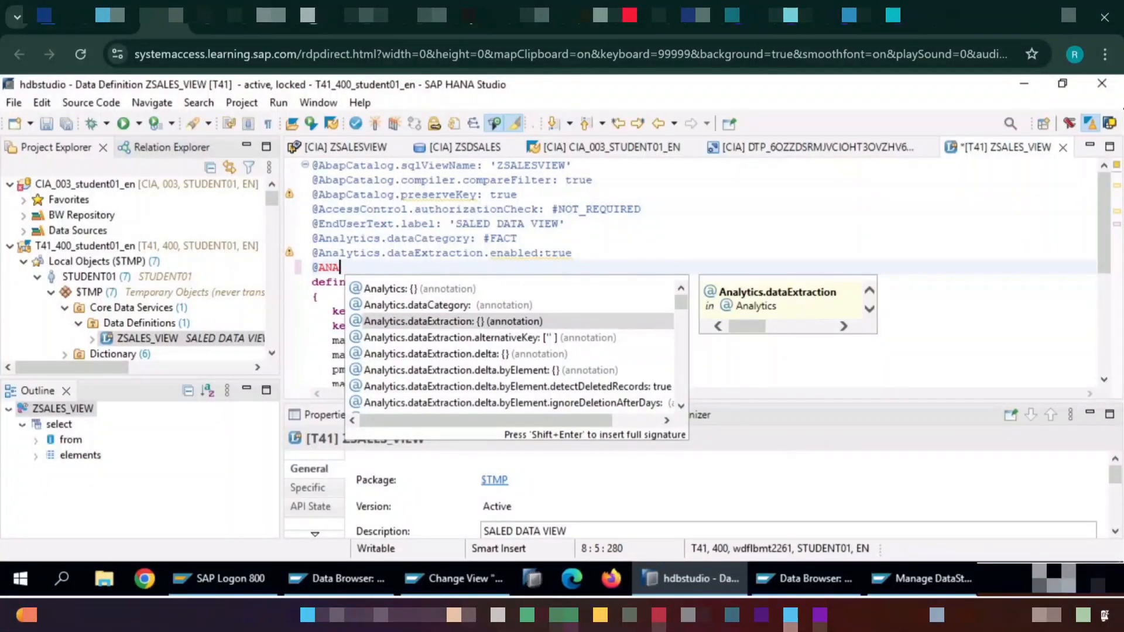
key(Down)
key(Down)
key(Down)
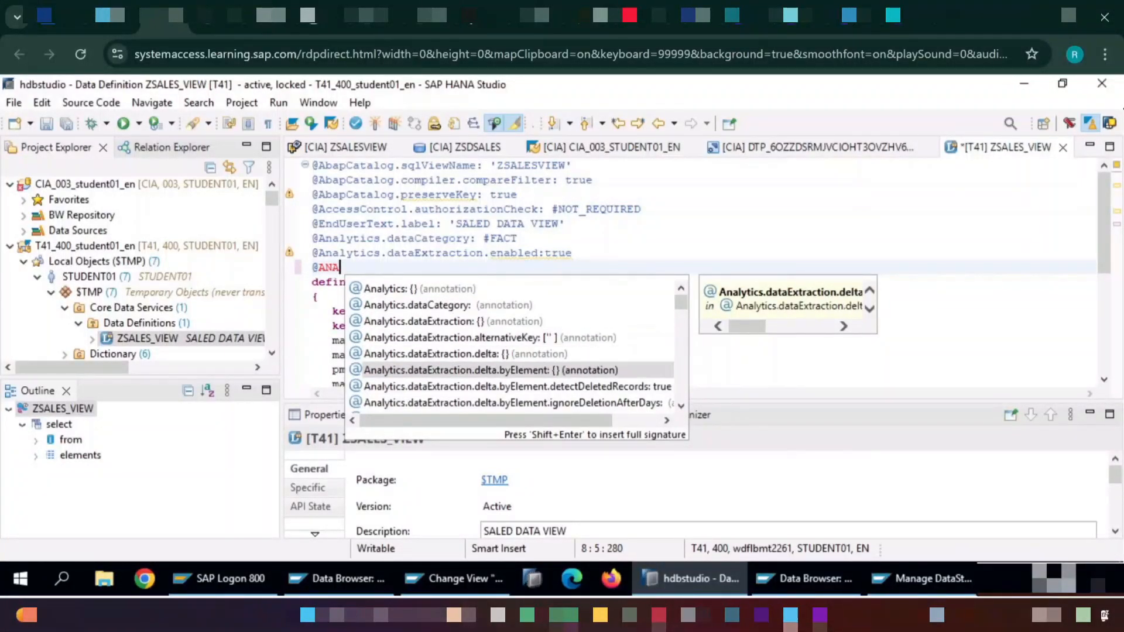
key(Return)
text(.NAME:'')
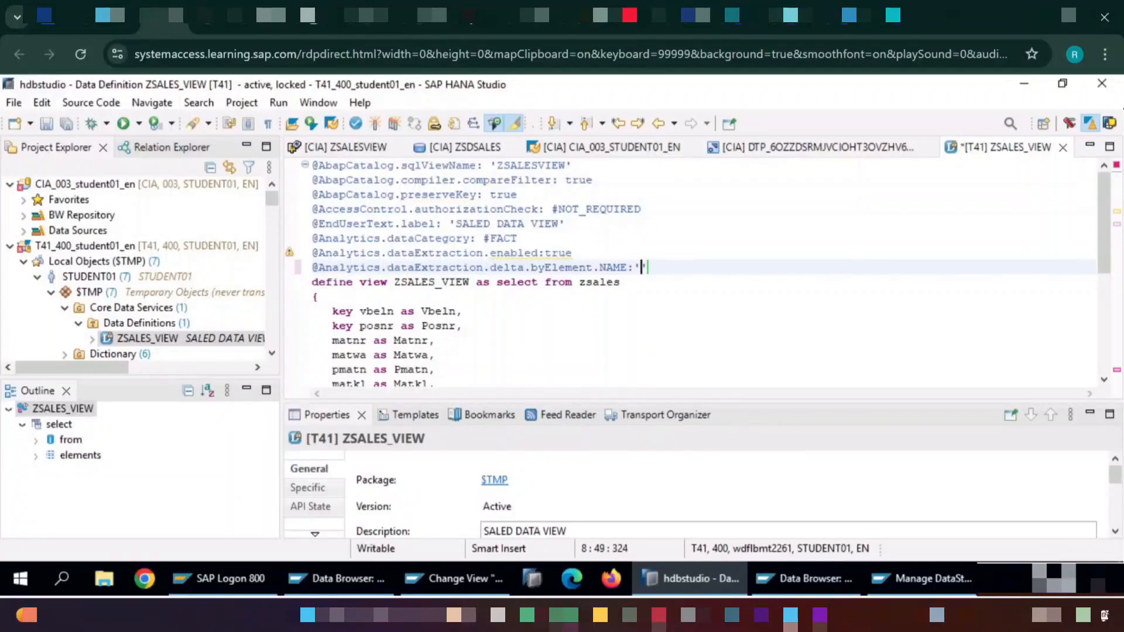
key(Left)
text(AEDAT)
key(Right)
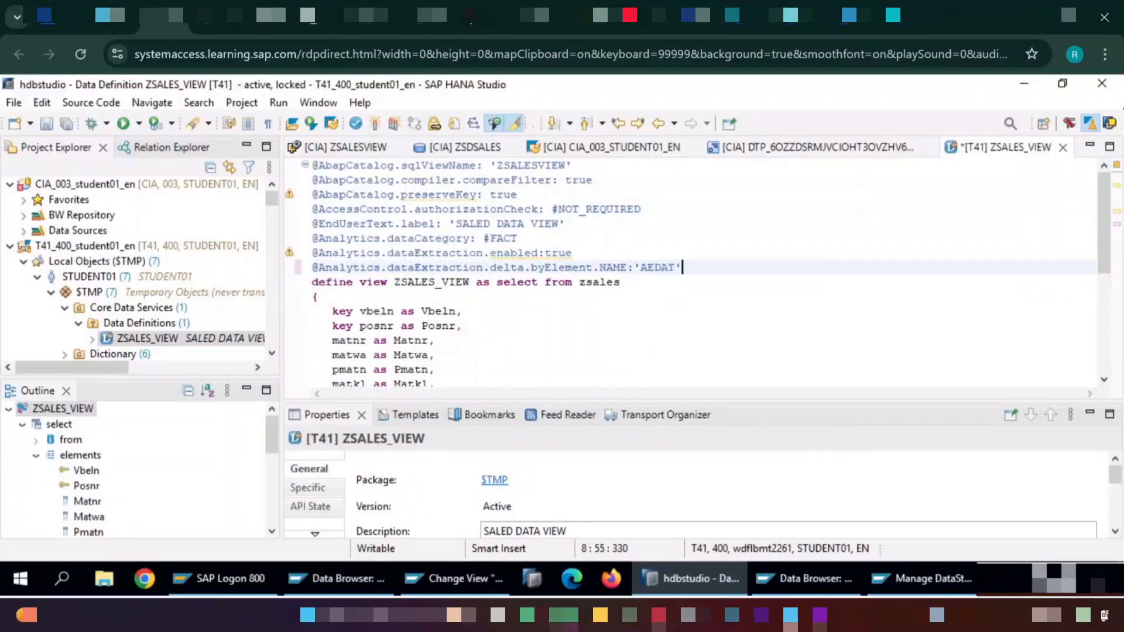
key(Return)
text(@ANA)
key(Down)
key(Down)
key(Down)
key(Down)
key(Down)
key(Down)
key(Return)
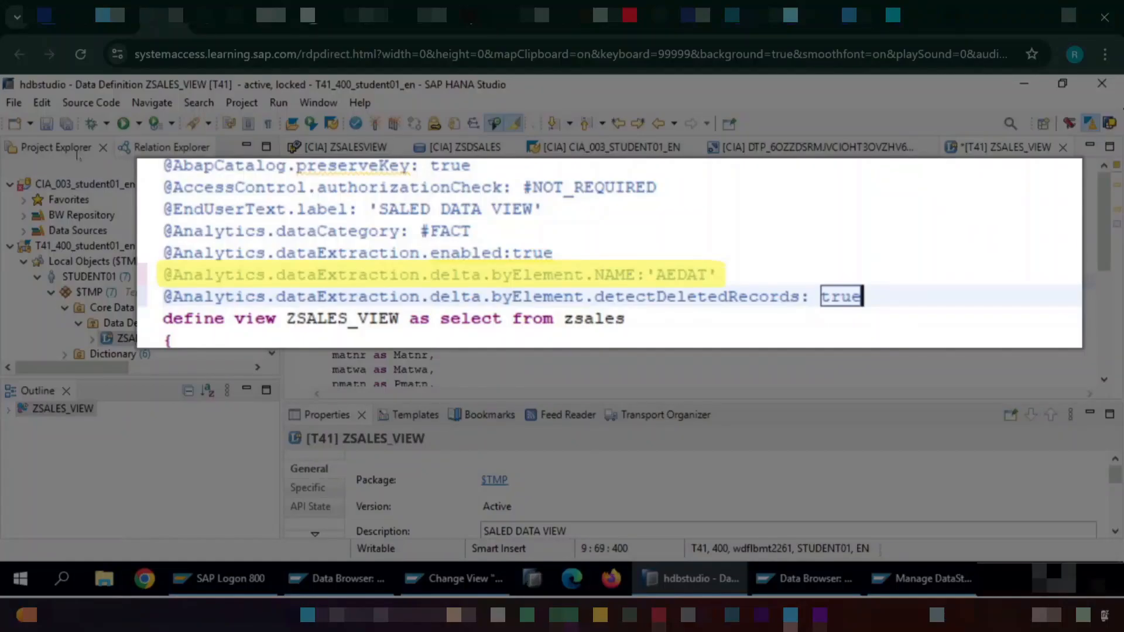
click(51, 128)
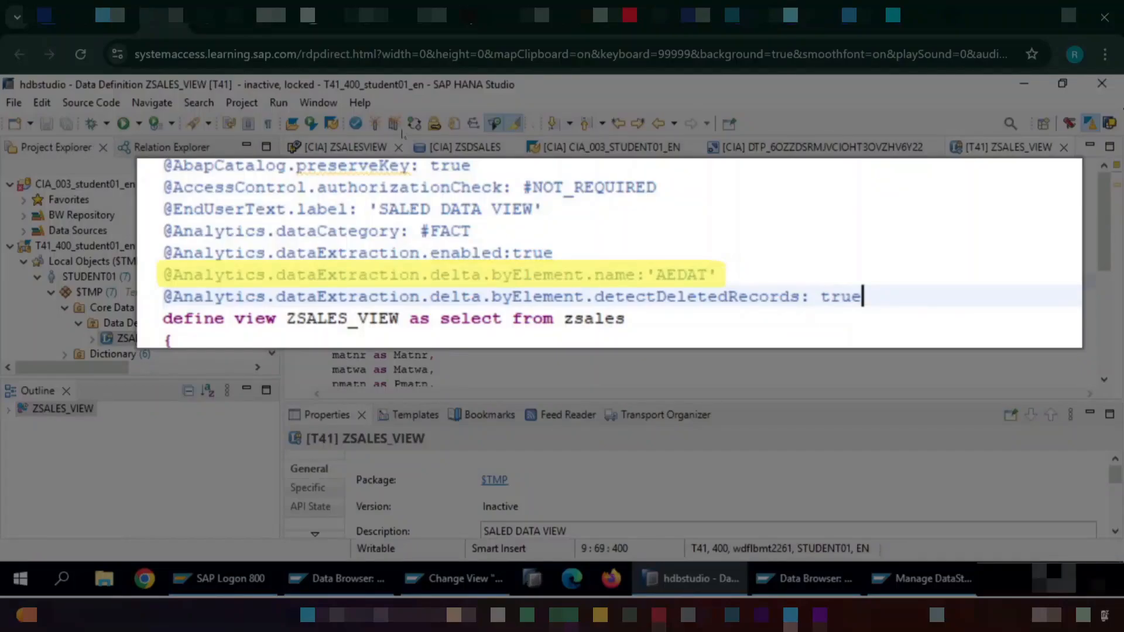
click(376, 124)
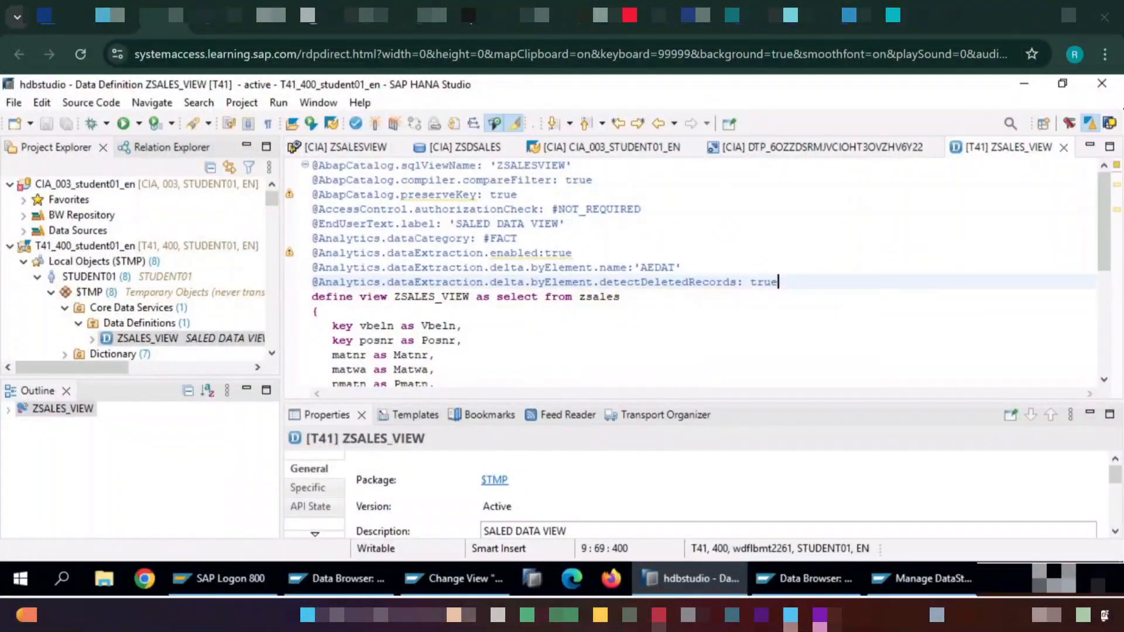
Step: In DataSource ZSALESVIEW, start exchanging the operational data provider, reselect ZSALESVIEW and continue to the exchange confirmation
click(347, 148)
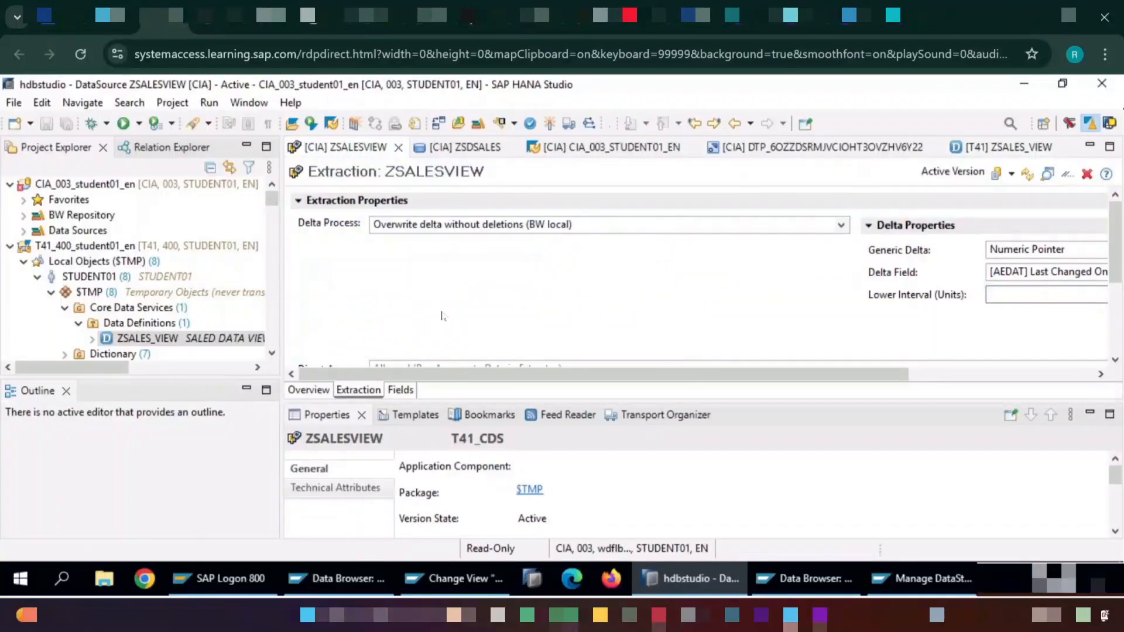
drag(1116, 264, 1093, 324)
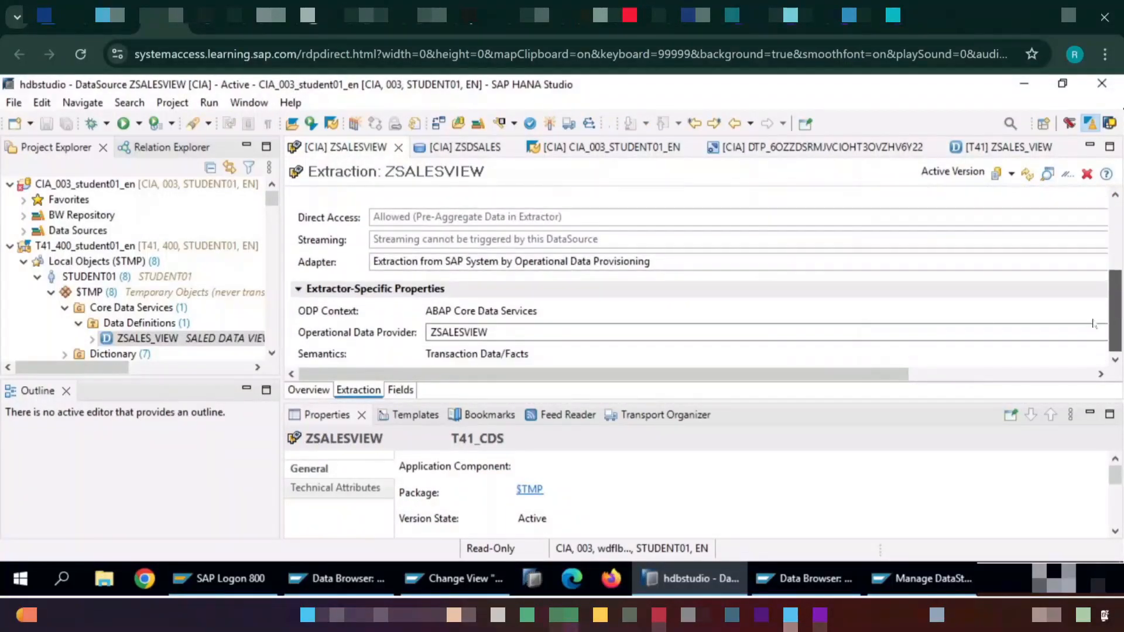
click(606, 337)
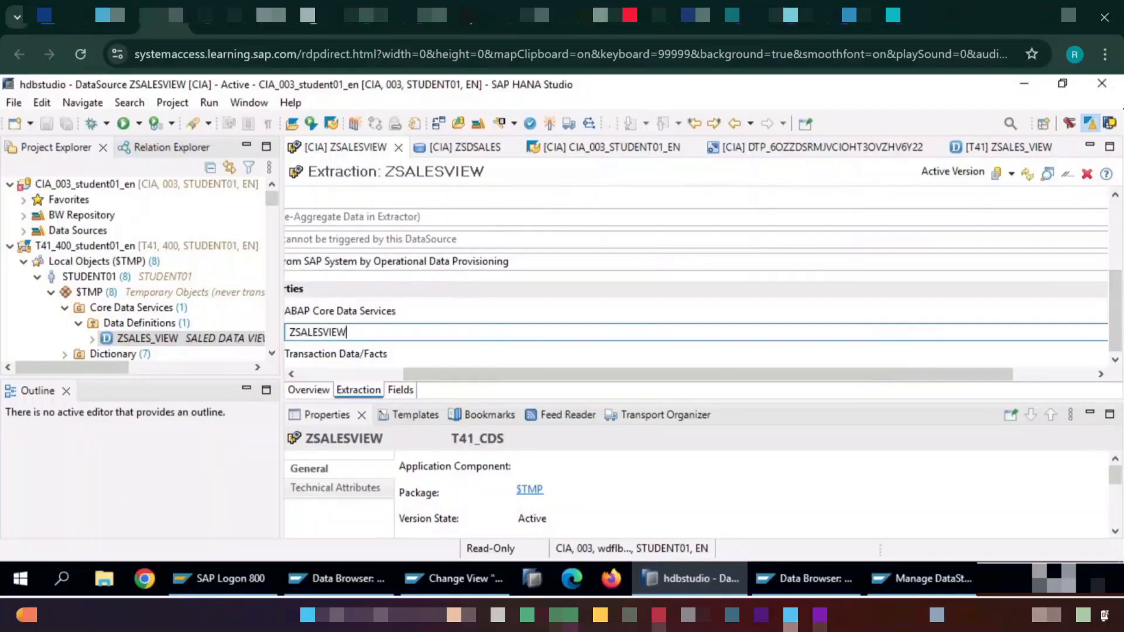
drag(945, 375, 1056, 375)
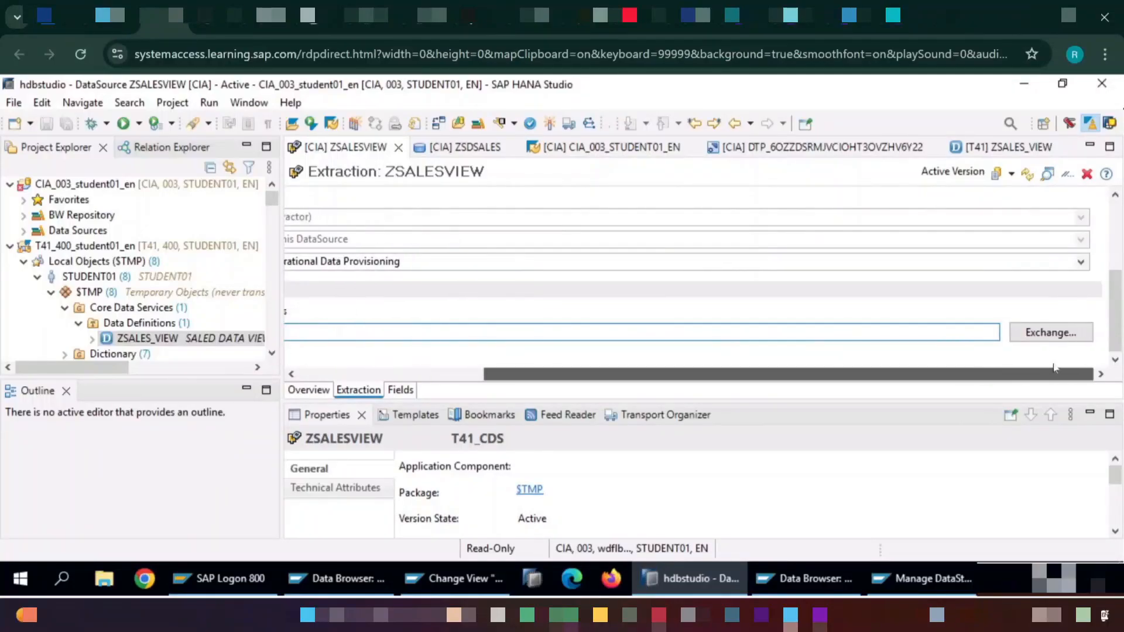
click(1032, 336)
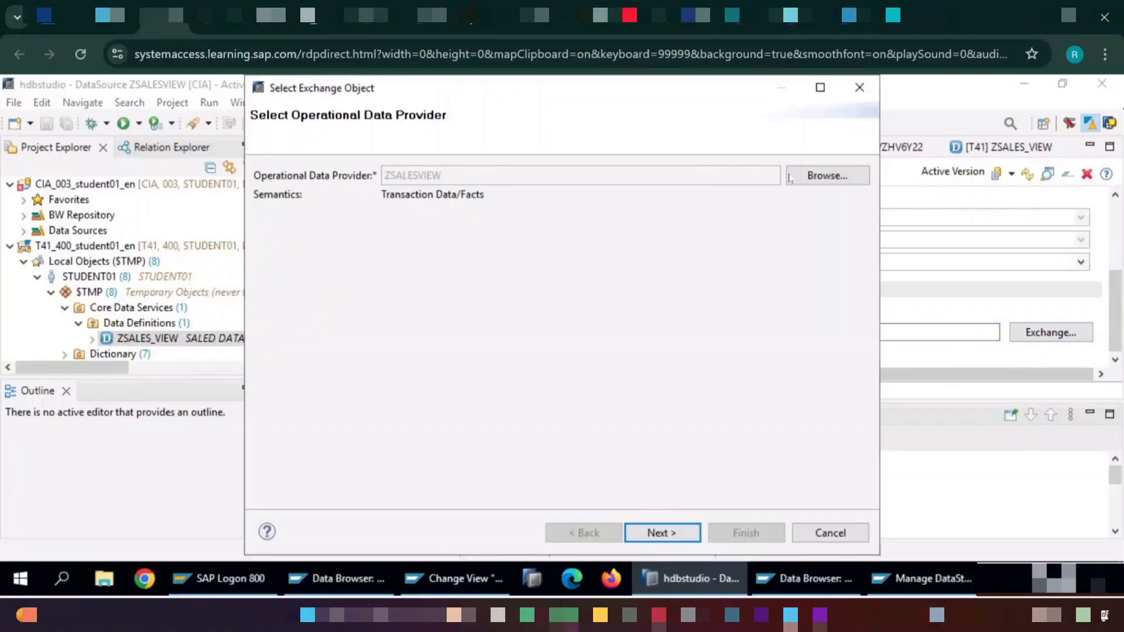
click(804, 176)
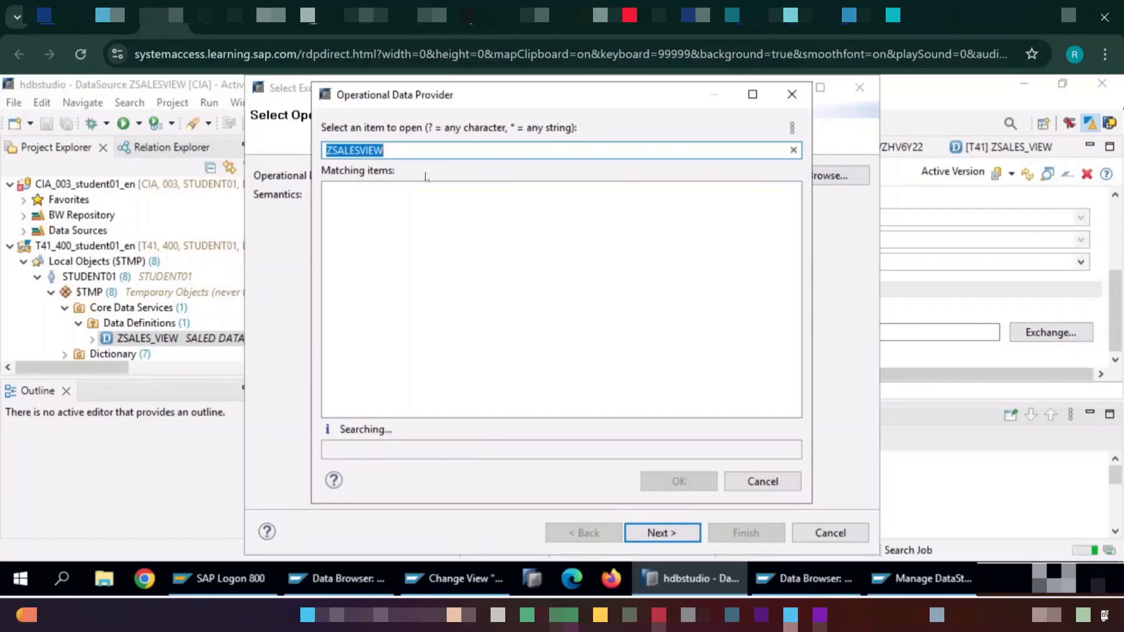
double_click(420, 194)
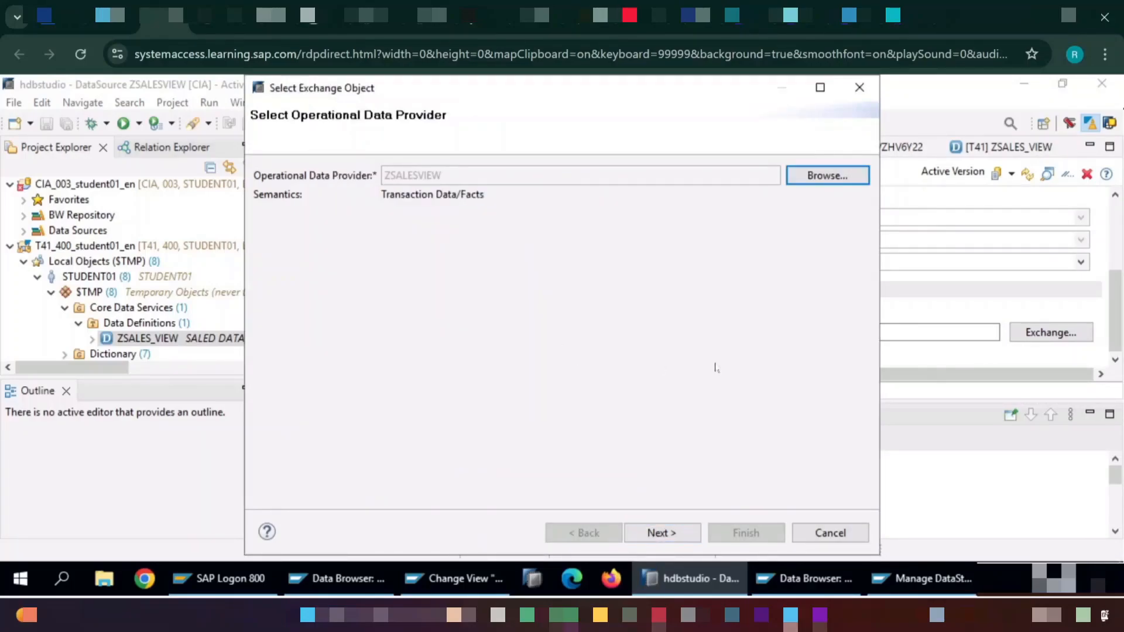
click(691, 530)
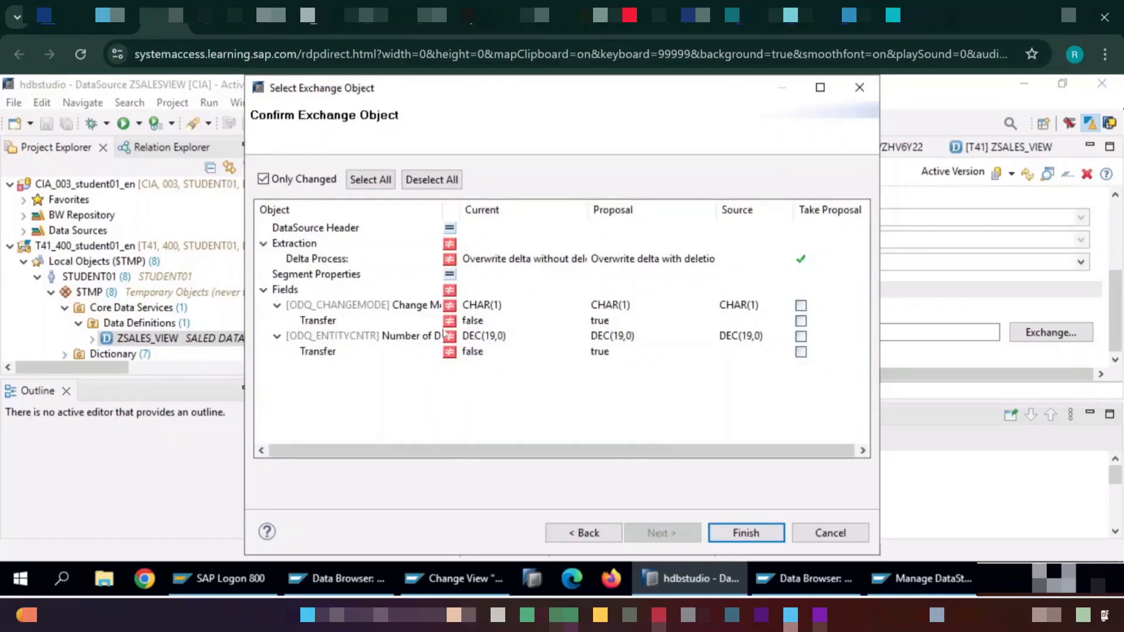
Step: Accept the proposals for fields ODQ_CHANGEMODE and ODQ_ENTITYCNTR and finish the exchange
click(801, 306)
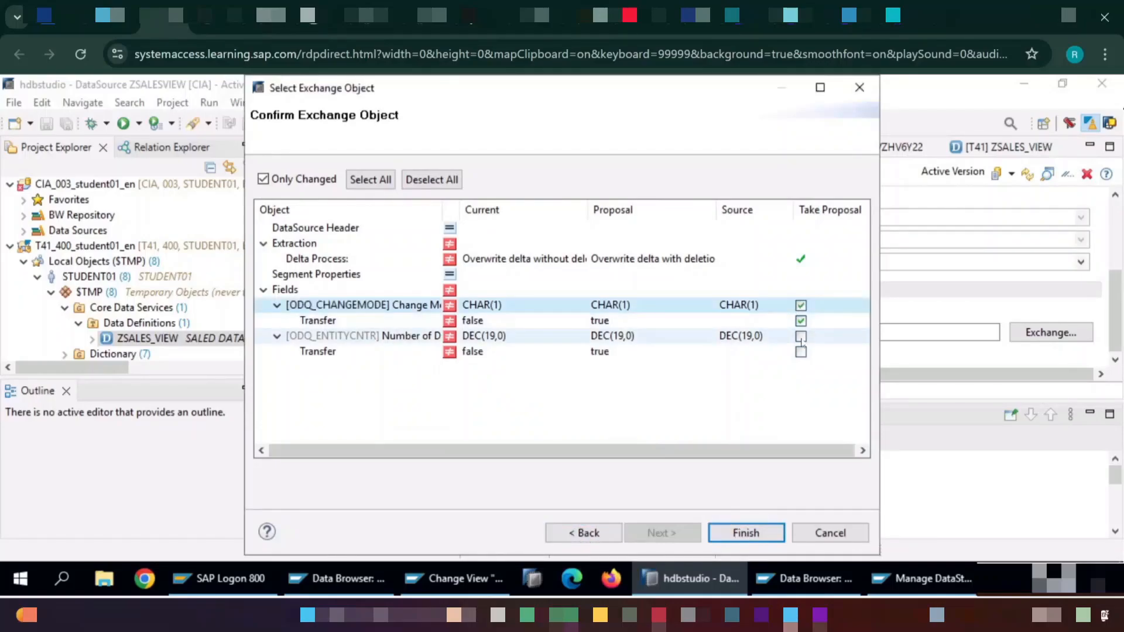
click(801, 336)
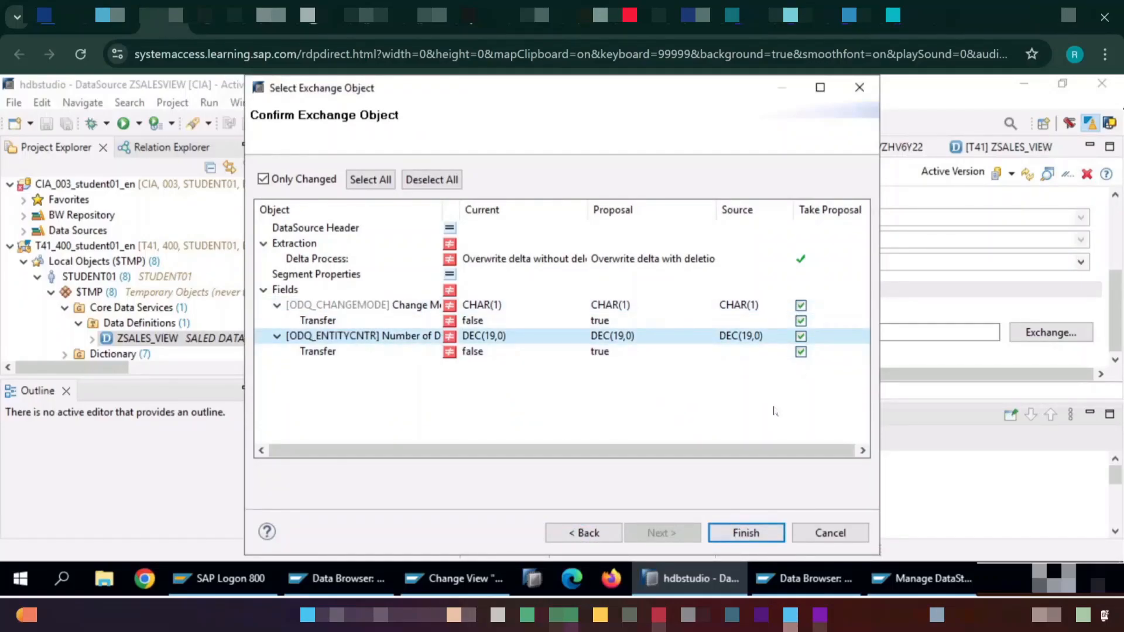
click(732, 531)
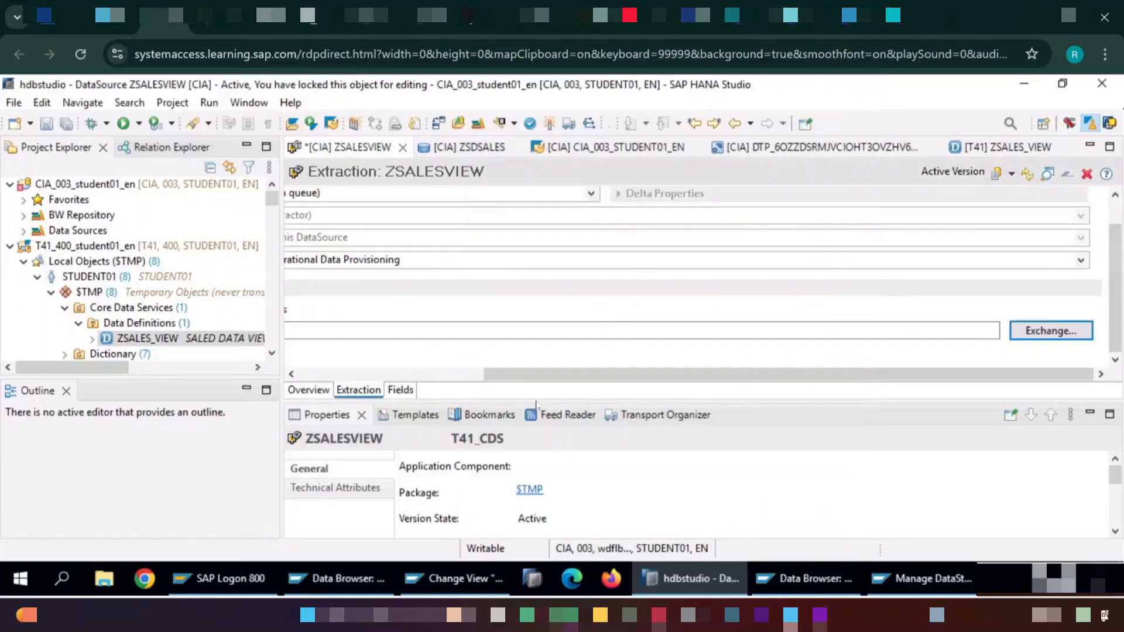
Step: Review the field list of DataSource ZSALESVIEW, including the ODQ fields, and activate the DataSource
drag(539, 373, 330, 372)
click(408, 391)
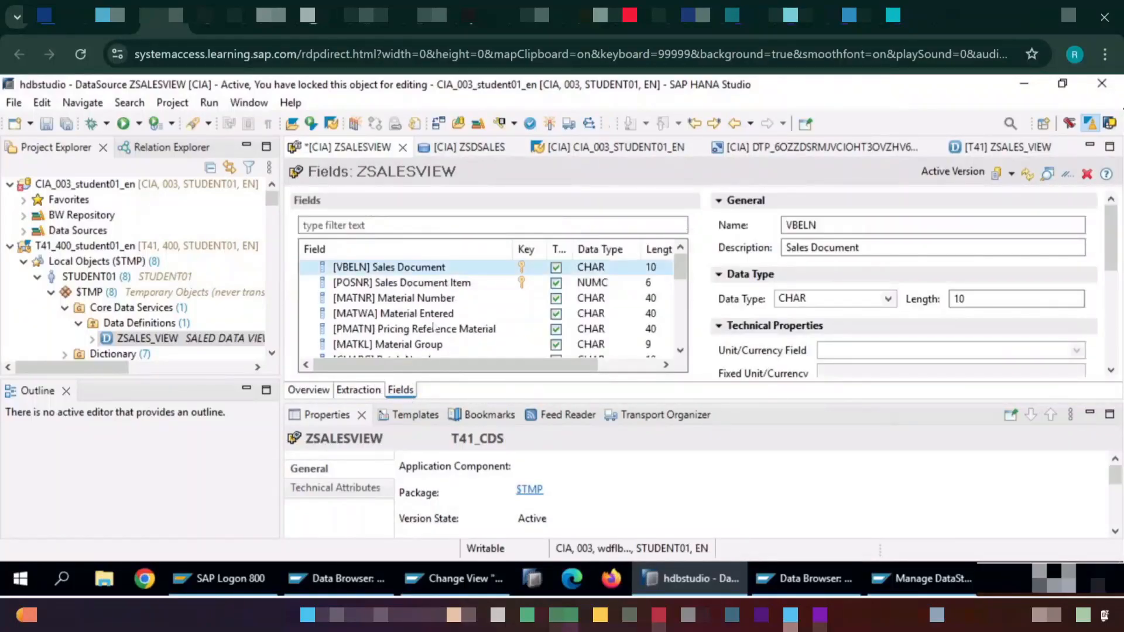
scroll(485, 307, down, 3)
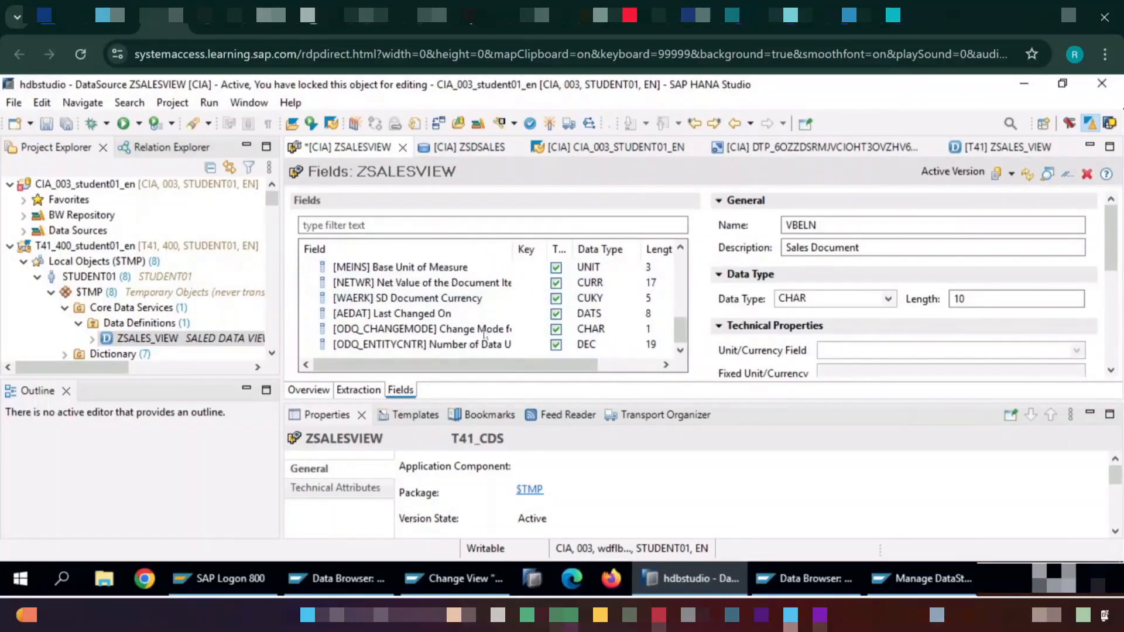
scroll(486, 333, up, 3)
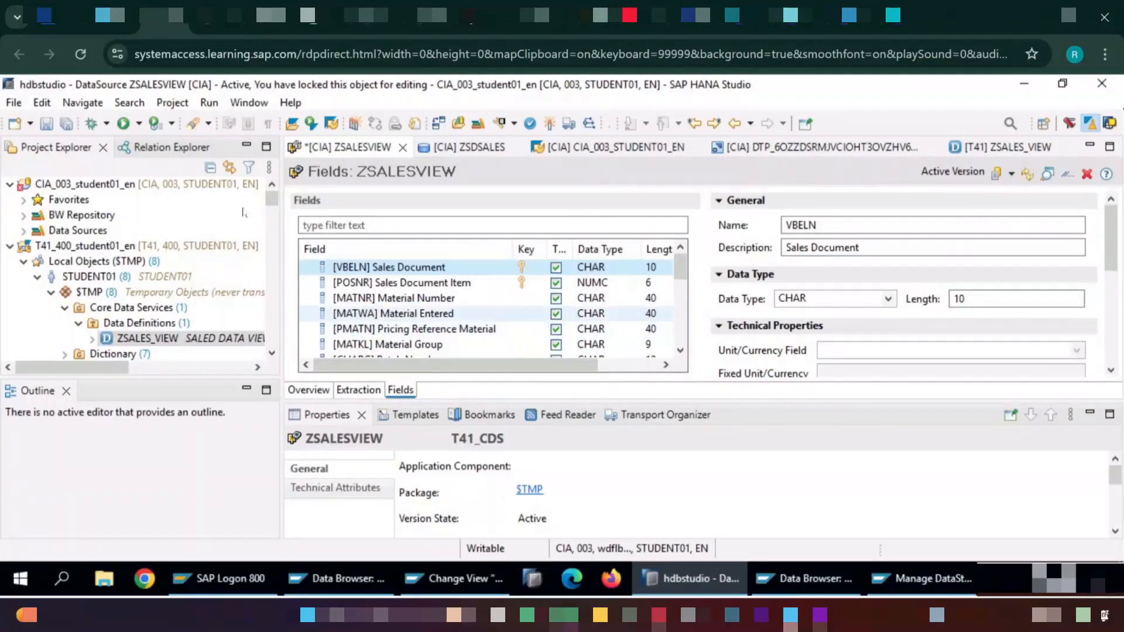
click(549, 123)
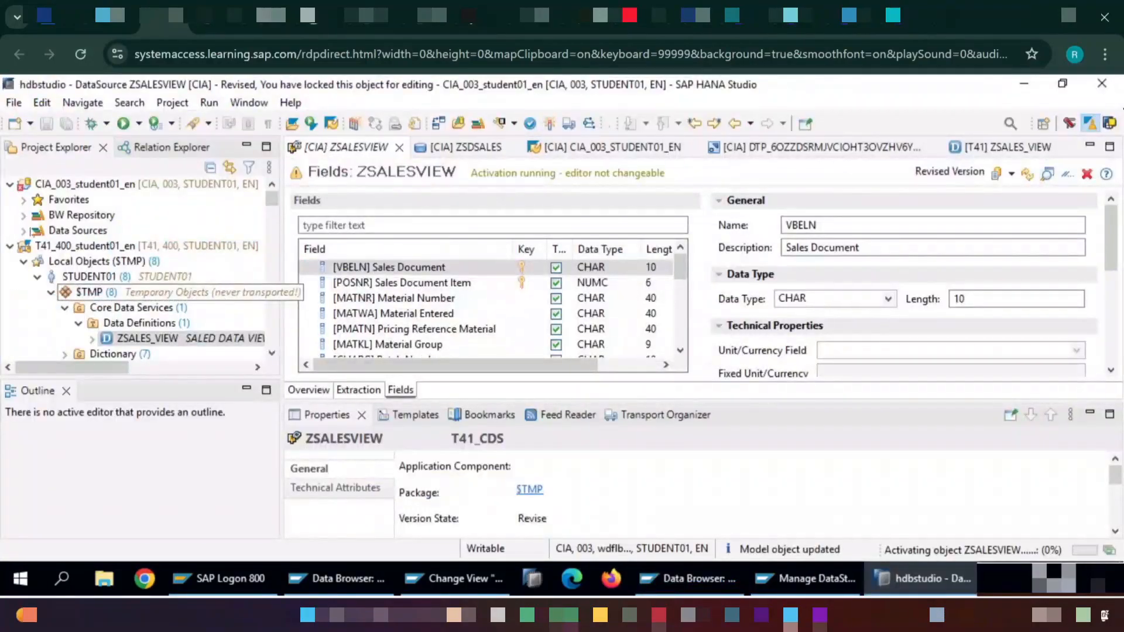
Step: Open the transformation under DataStore object ZSDSALES in Group 05 of the BW Repository
click(24, 216)
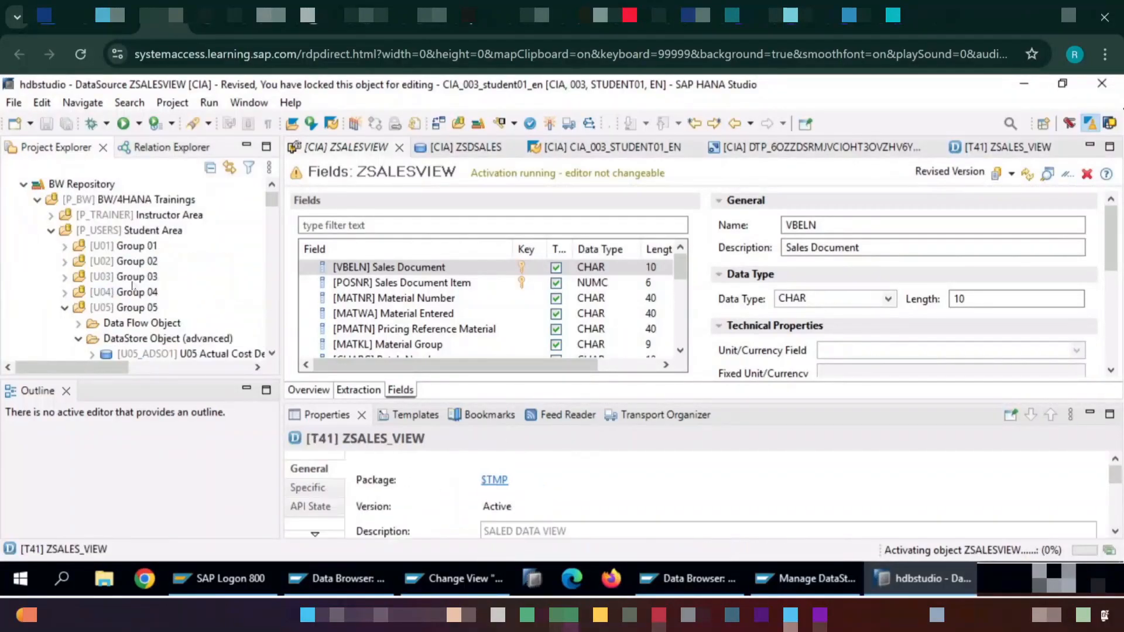
scroll(132, 282, down, 10)
scroll(197, 262, up, 10)
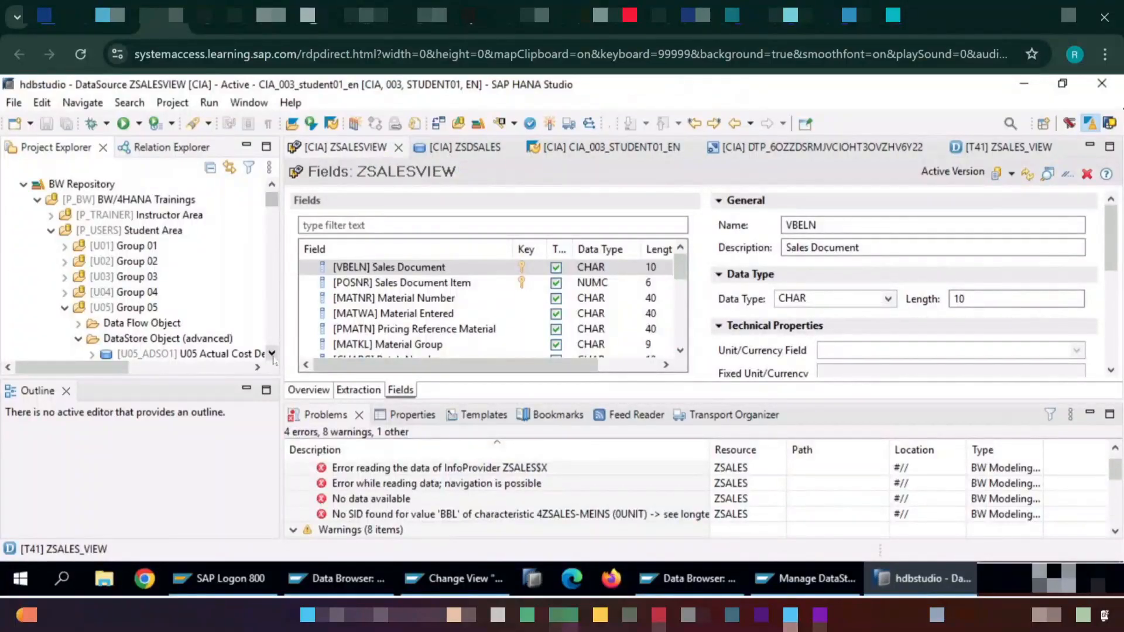
scroll(151, 260, down, 10)
scroll(151, 261, up, 10)
click(273, 354)
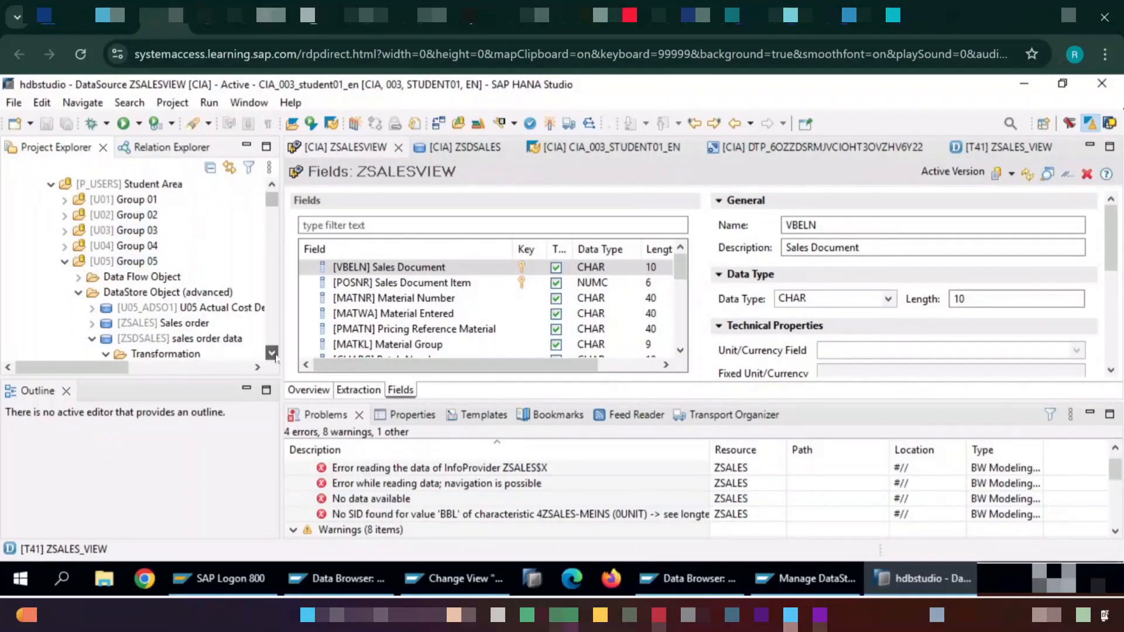
click(272, 354)
double_click(199, 292)
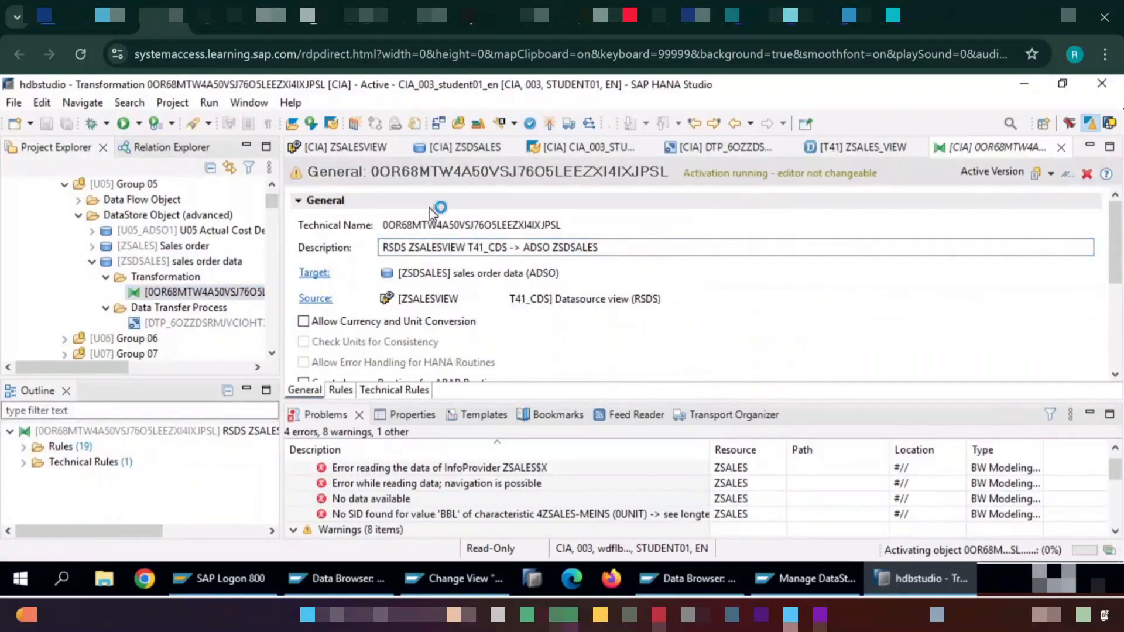
Step: Open the data transfer process under ZSDSALES, and in the Manage DataStore Object session delete the contents of ZSDSALES
double_click(199, 323)
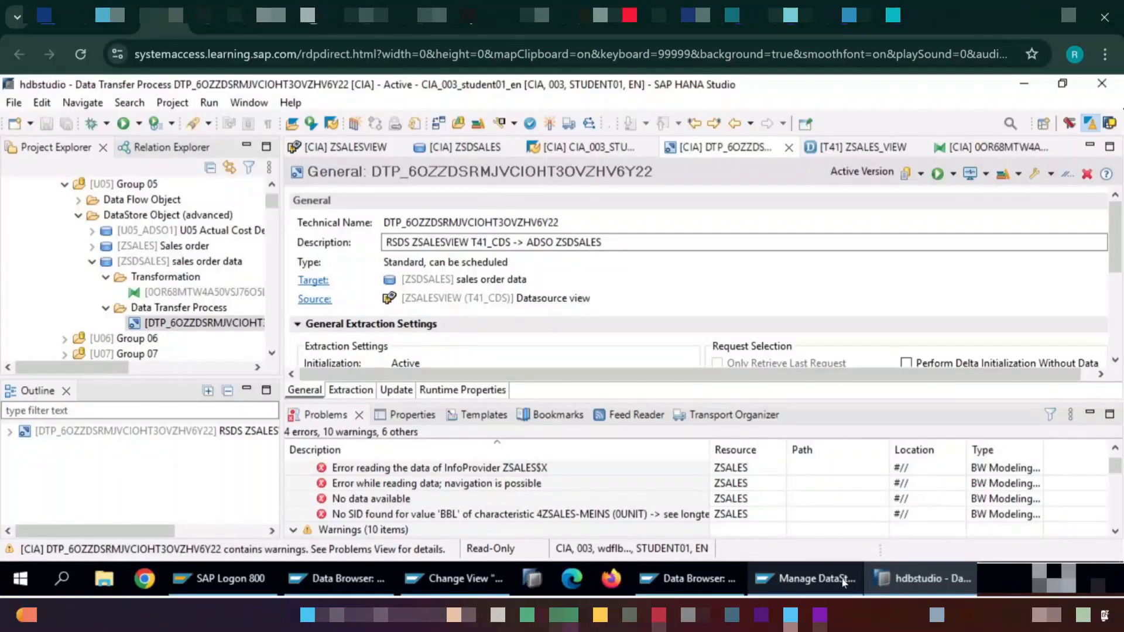
mouse_move(843, 582)
mouse_move(698, 539)
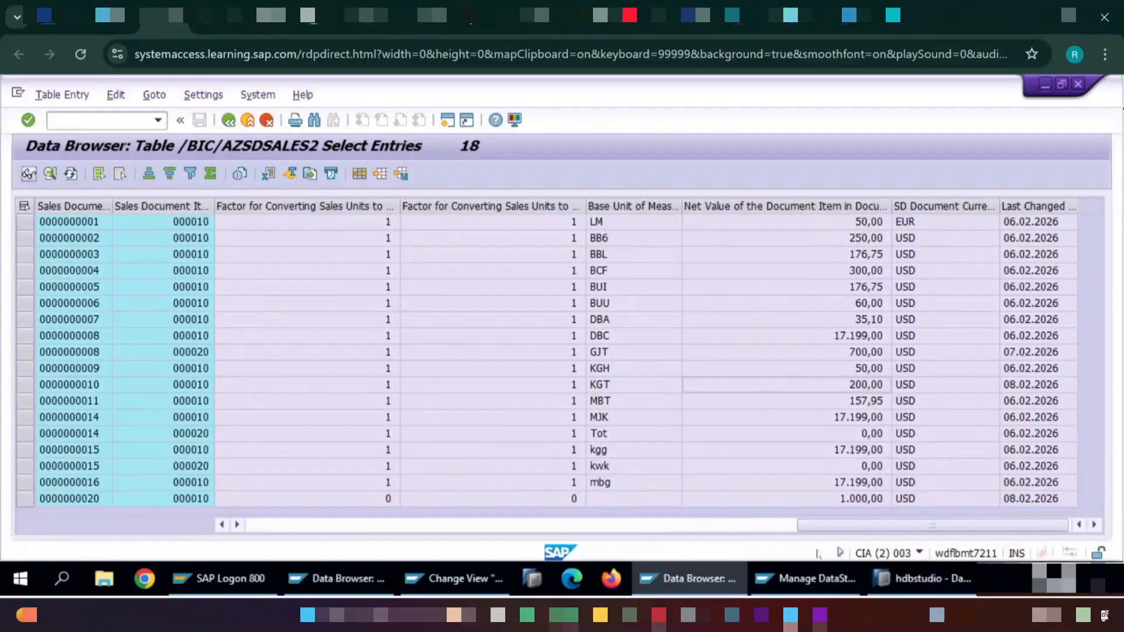
click(825, 579)
click(183, 95)
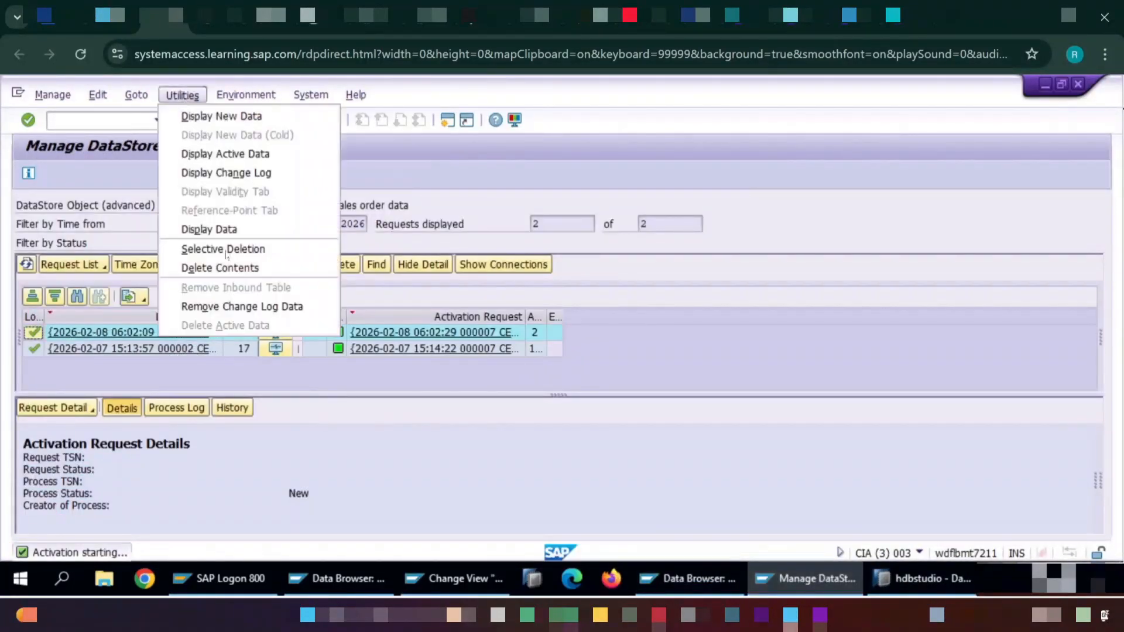
click(237, 267)
click(252, 385)
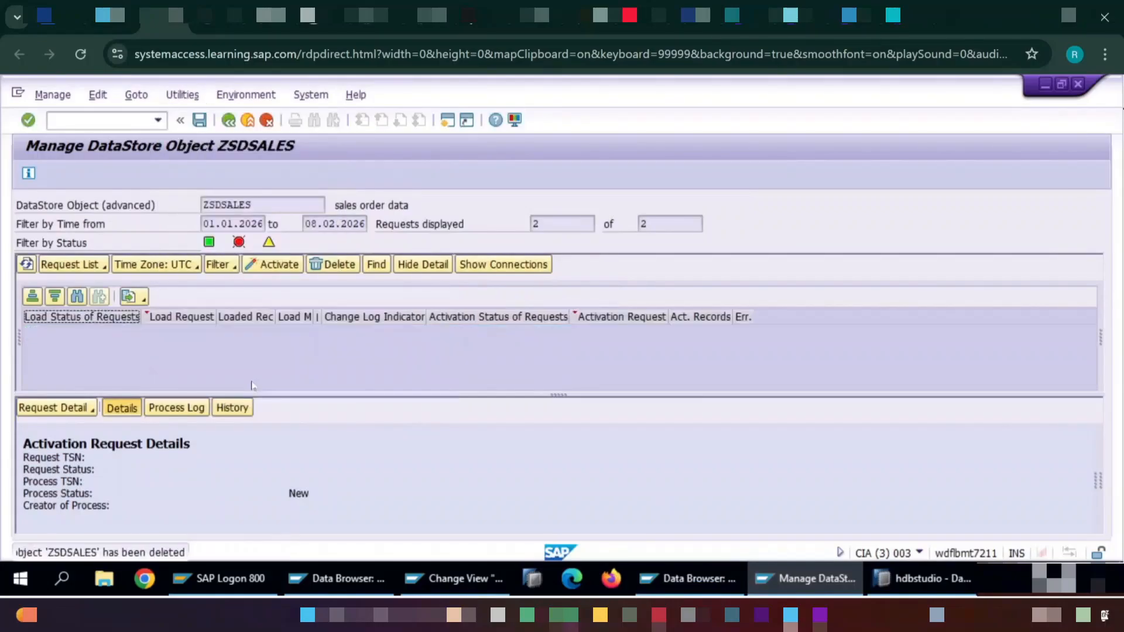
Step: Return to the data transfer process from ZSALESVIEW to ZSDSALES, execute it and display its request monitor
click(229, 120)
click(229, 121)
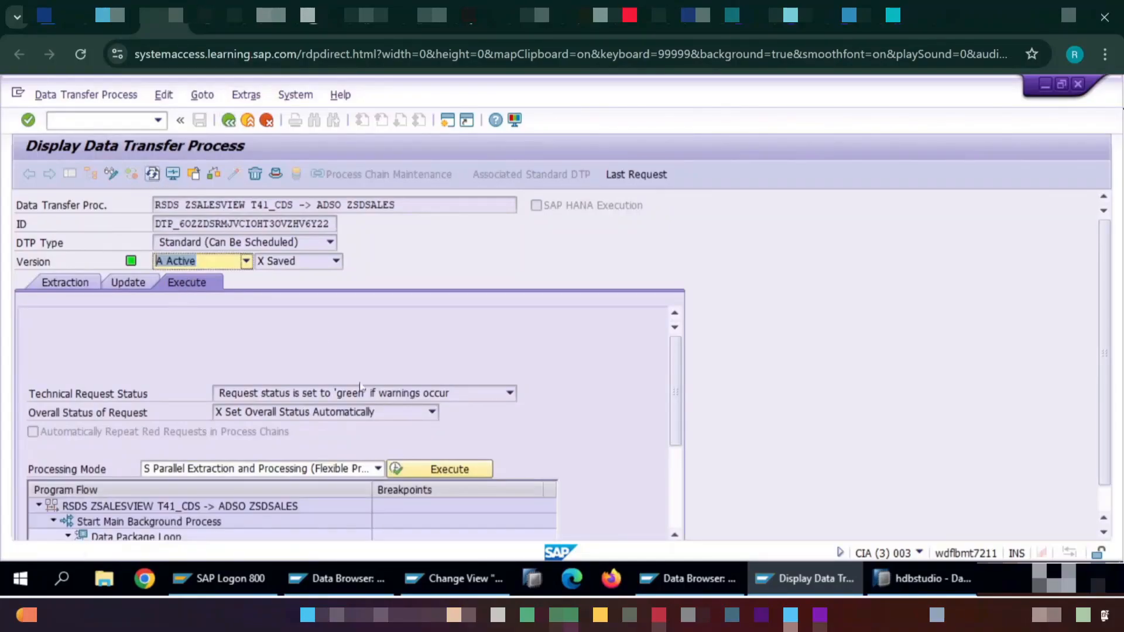
click(437, 468)
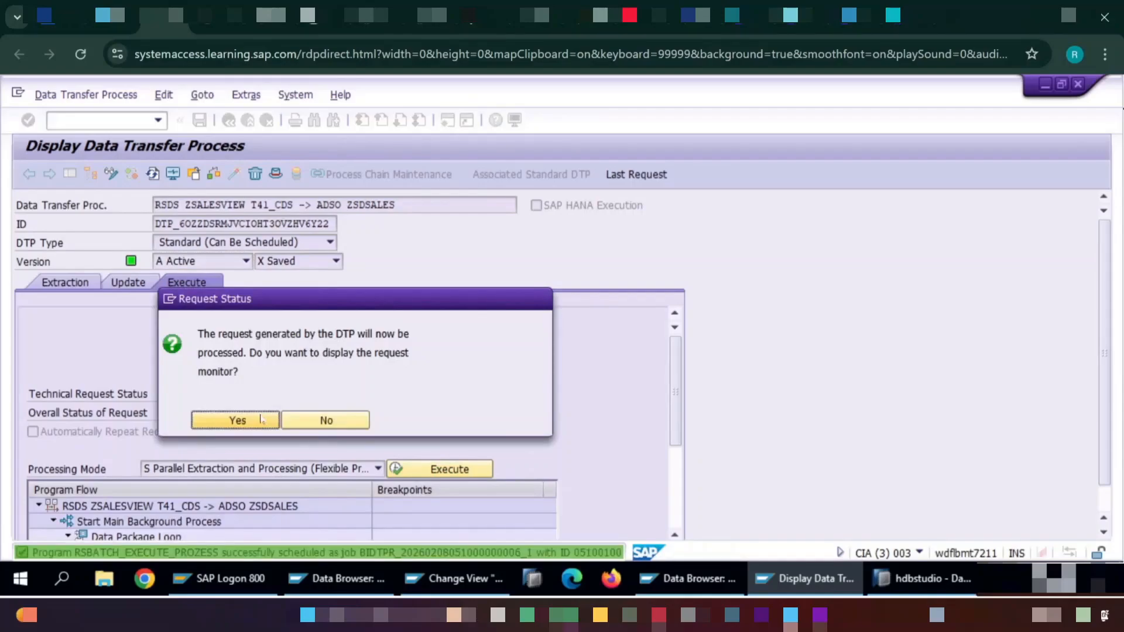
click(259, 420)
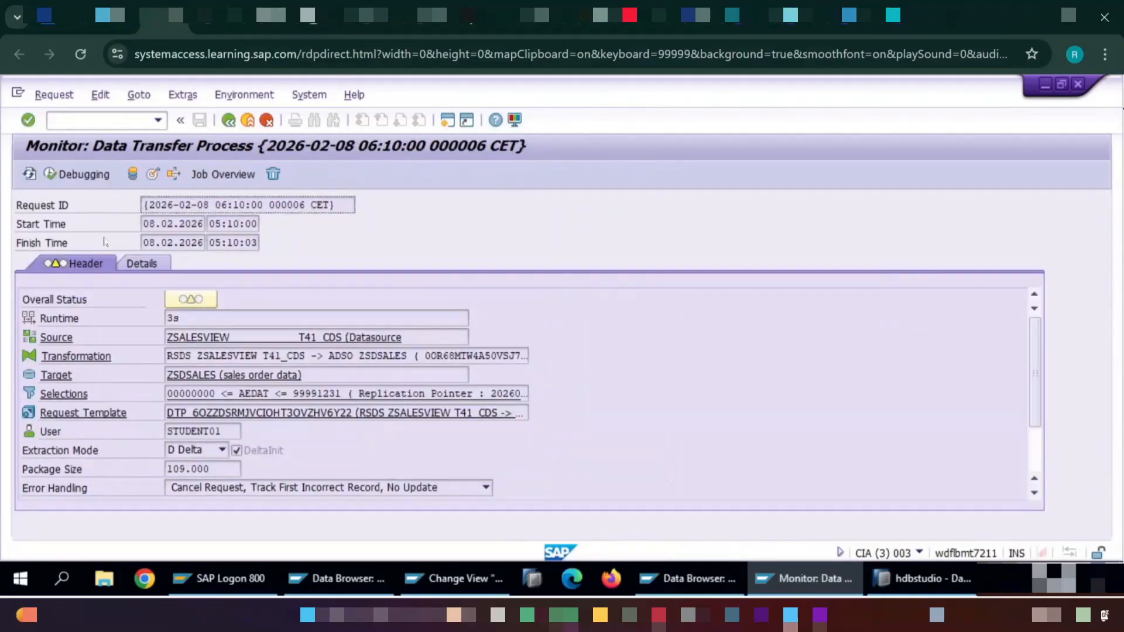
Step: Refresh the request monitor until the load finishes and check the Data Records Inserted value
click(29, 174)
click(28, 174)
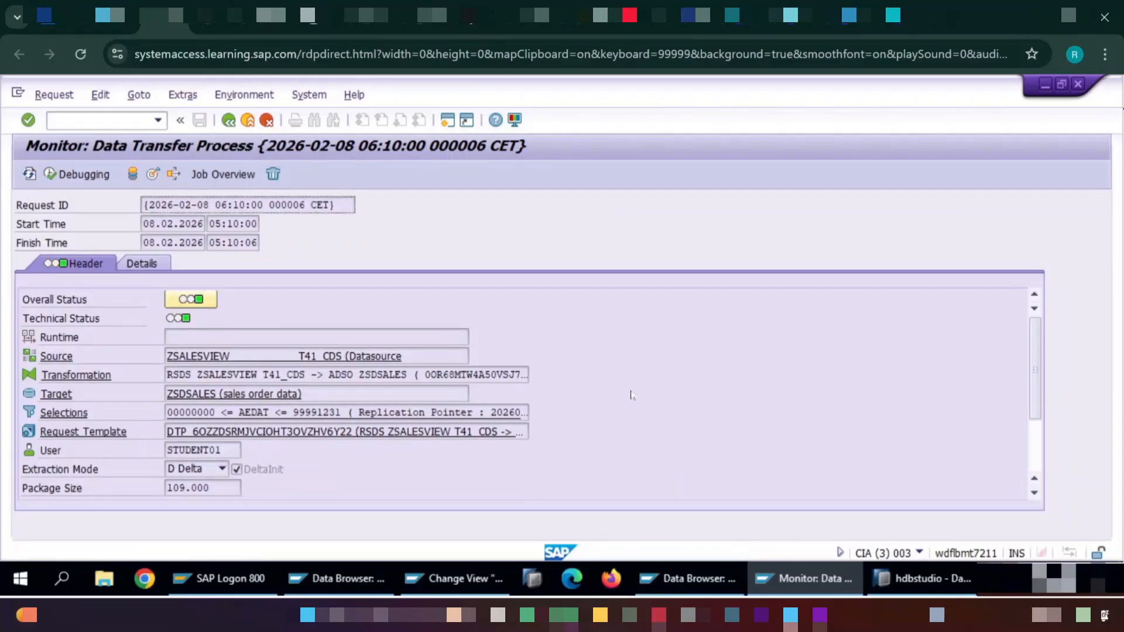
drag(1033, 385, 1034, 432)
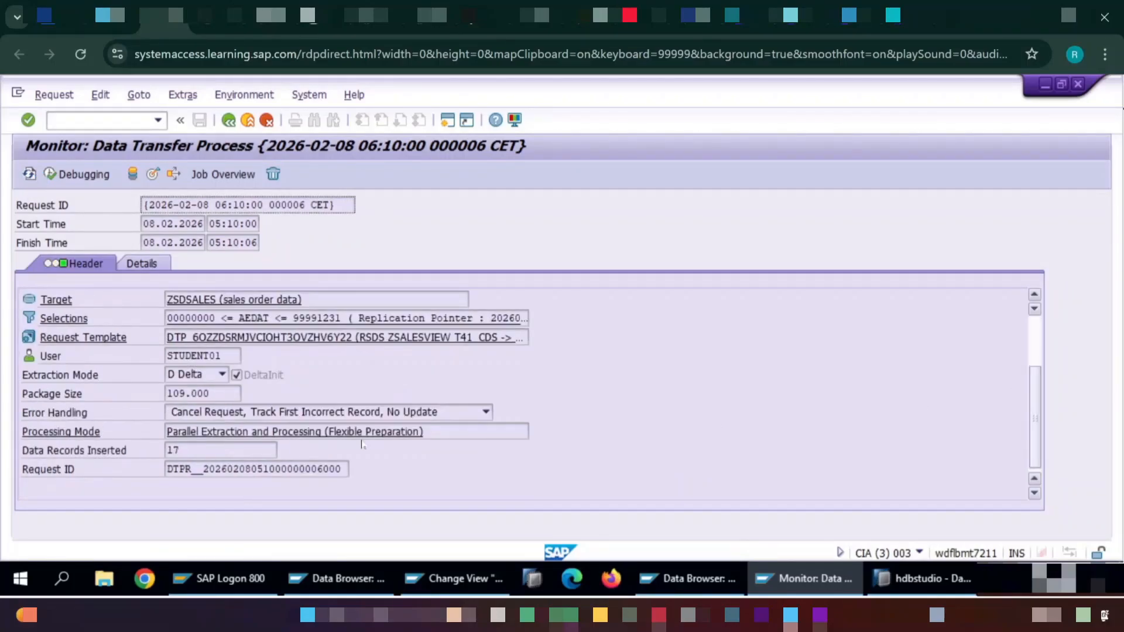
drag(181, 451, 167, 451)
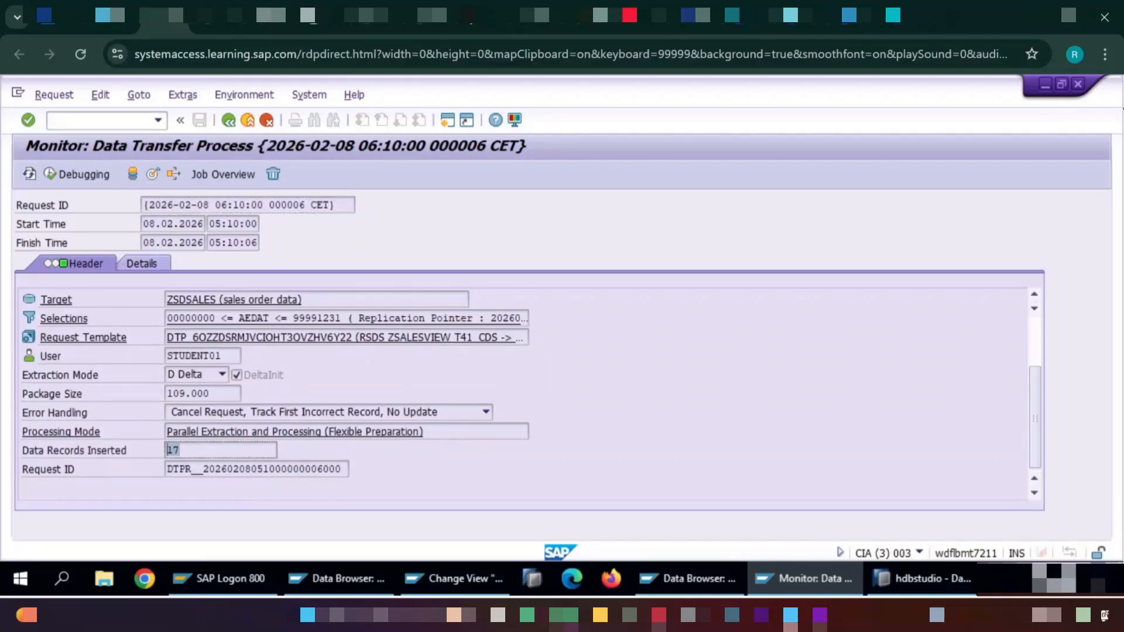
Step: Activate the loaded request in DataStore object ZSDSALES in the background and refresh the data of table /BIC/AZSDSALES2
click(156, 176)
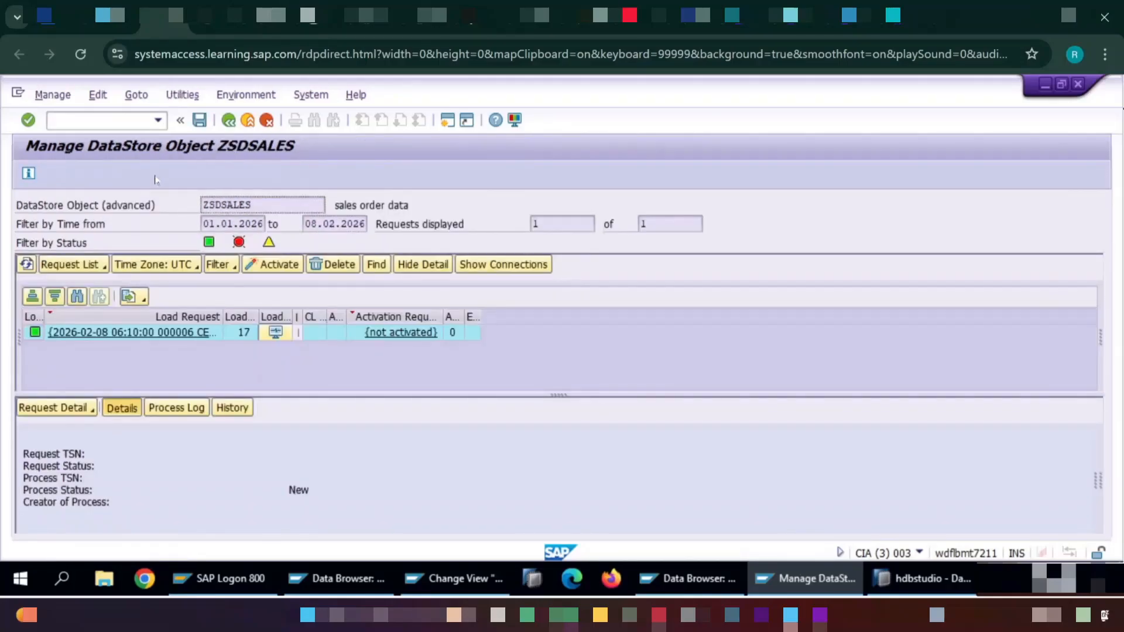
click(472, 333)
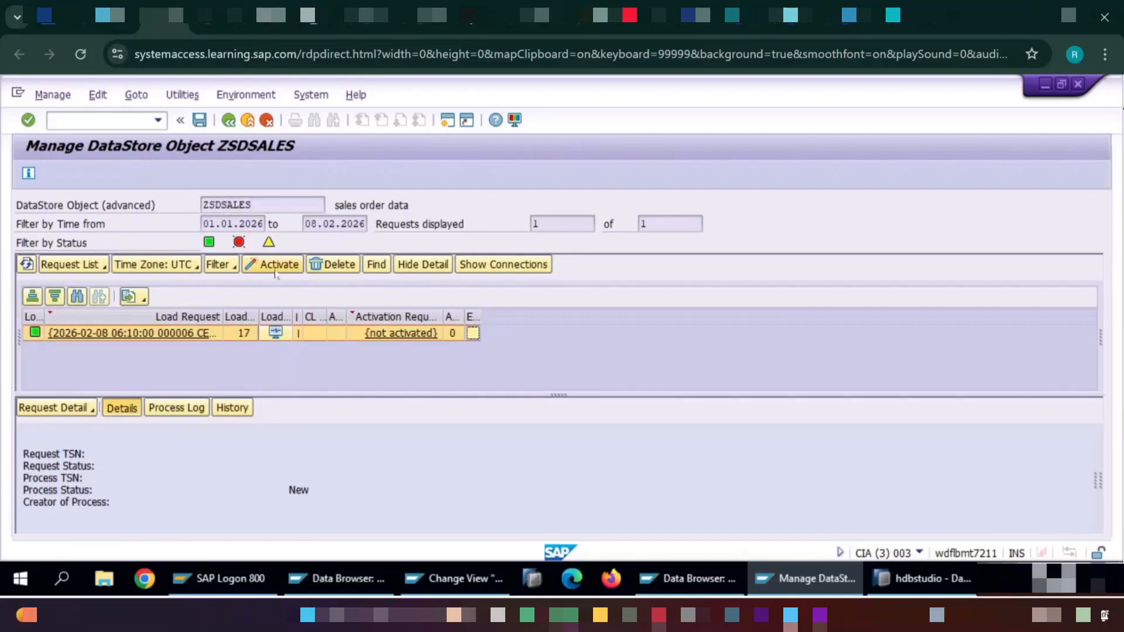
click(277, 267)
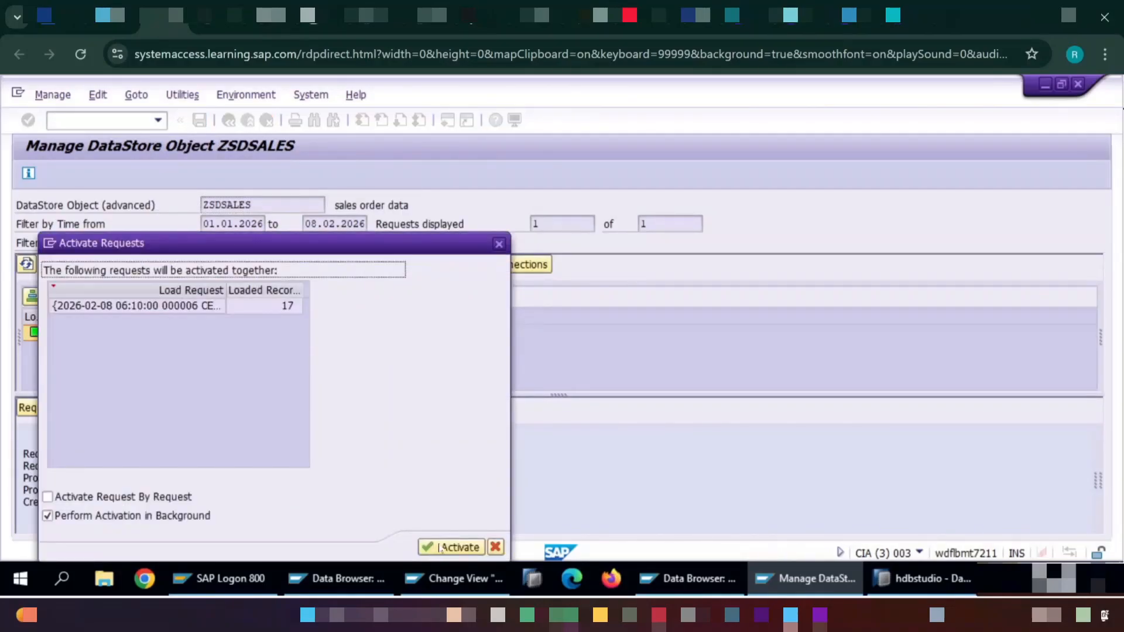
click(441, 548)
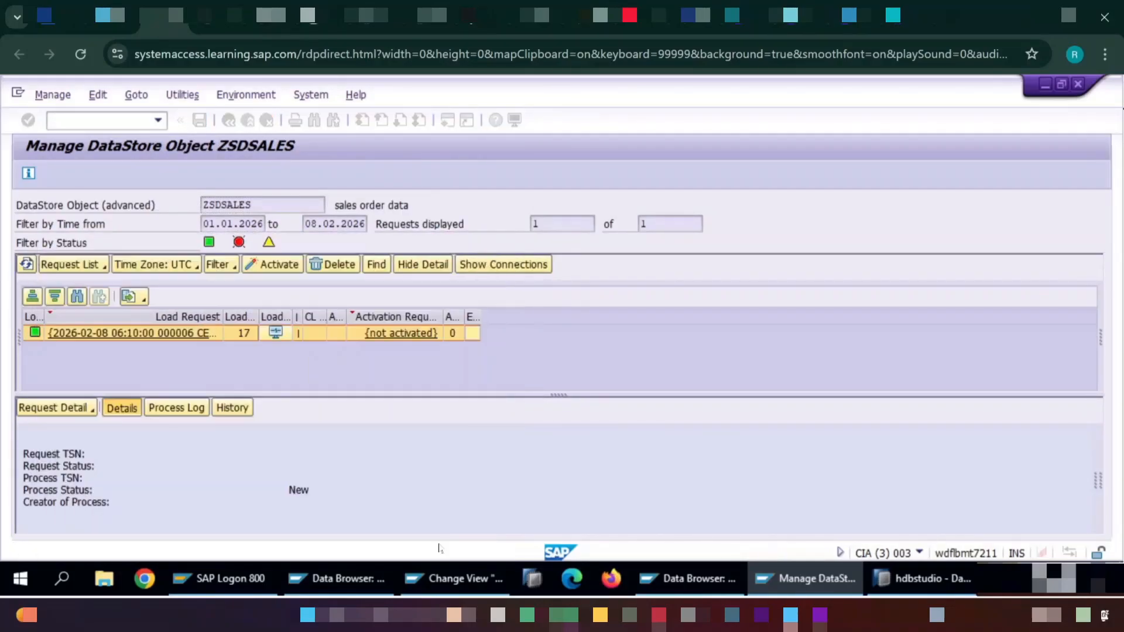
click(710, 582)
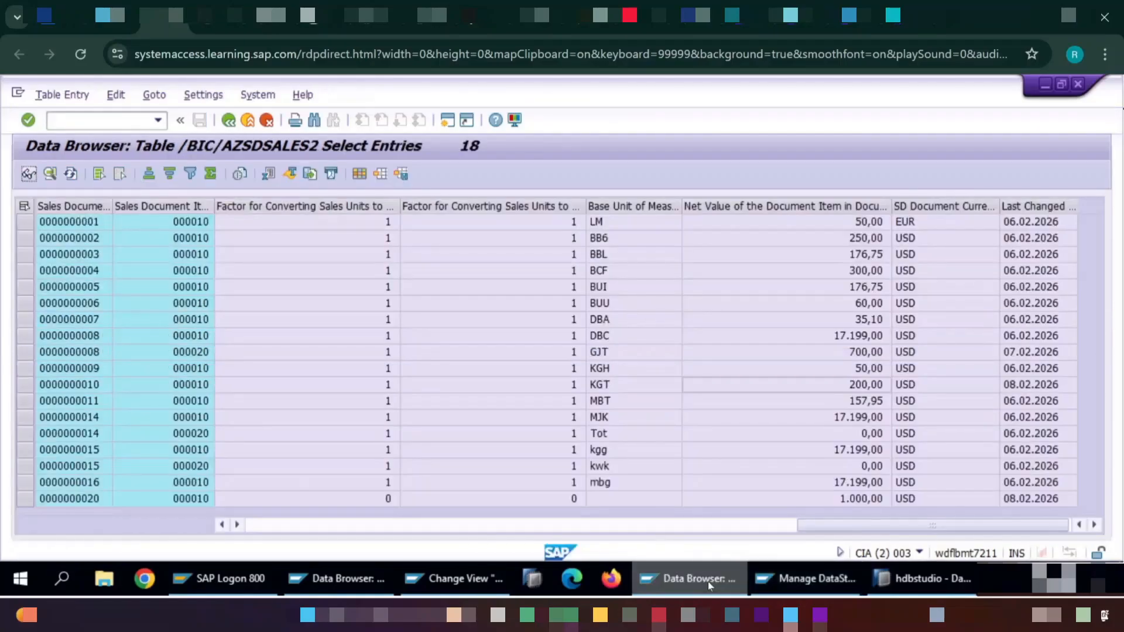
click(70, 175)
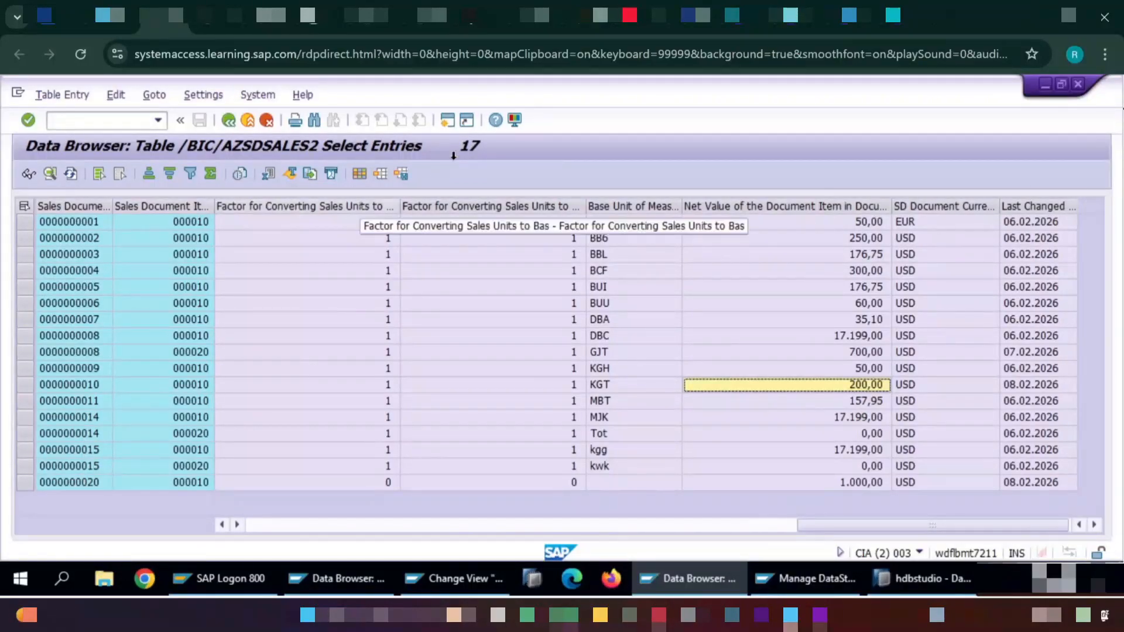
Step: Switch to the Sales Data maintenance view in the source system and delete the entry for sales document 20, item 10
click(432, 580)
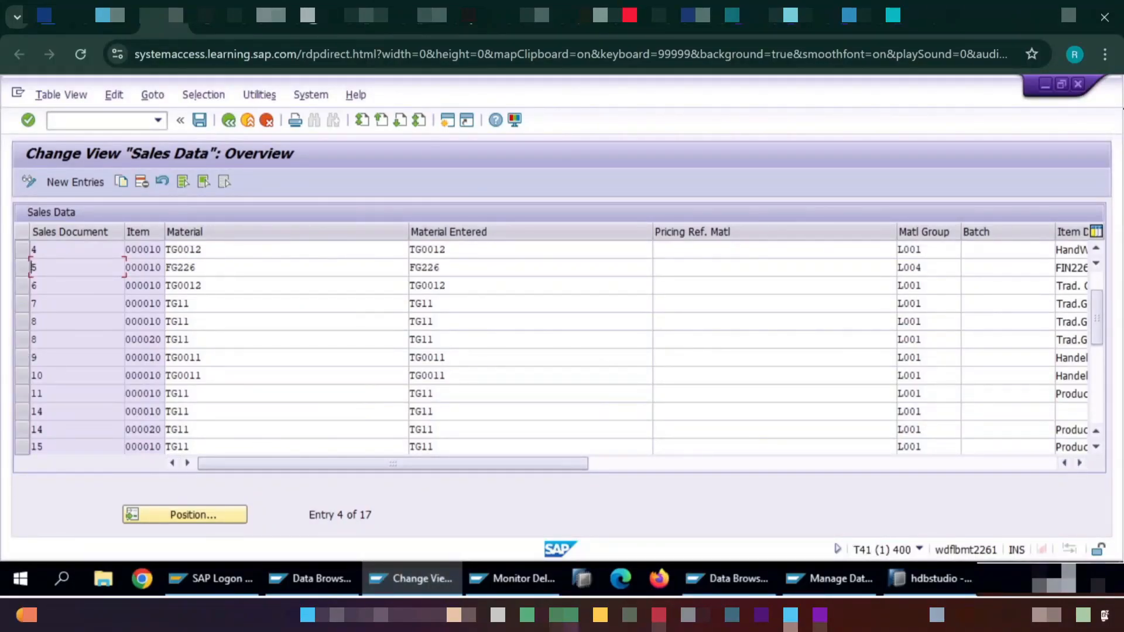
scroll(21, 430, down, 1)
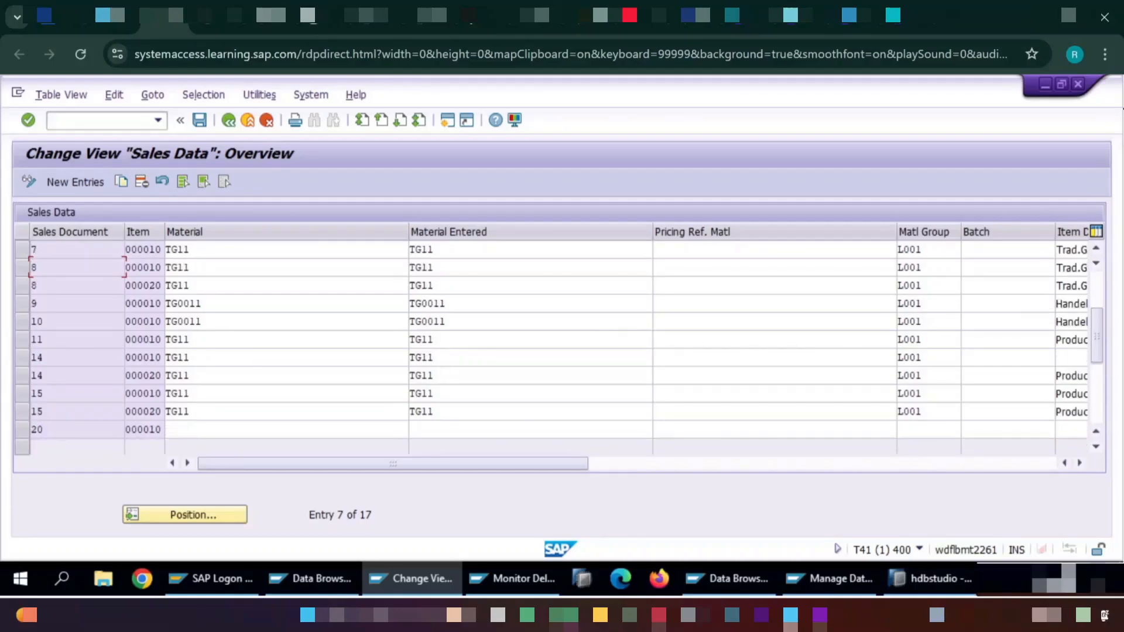
click(21, 437)
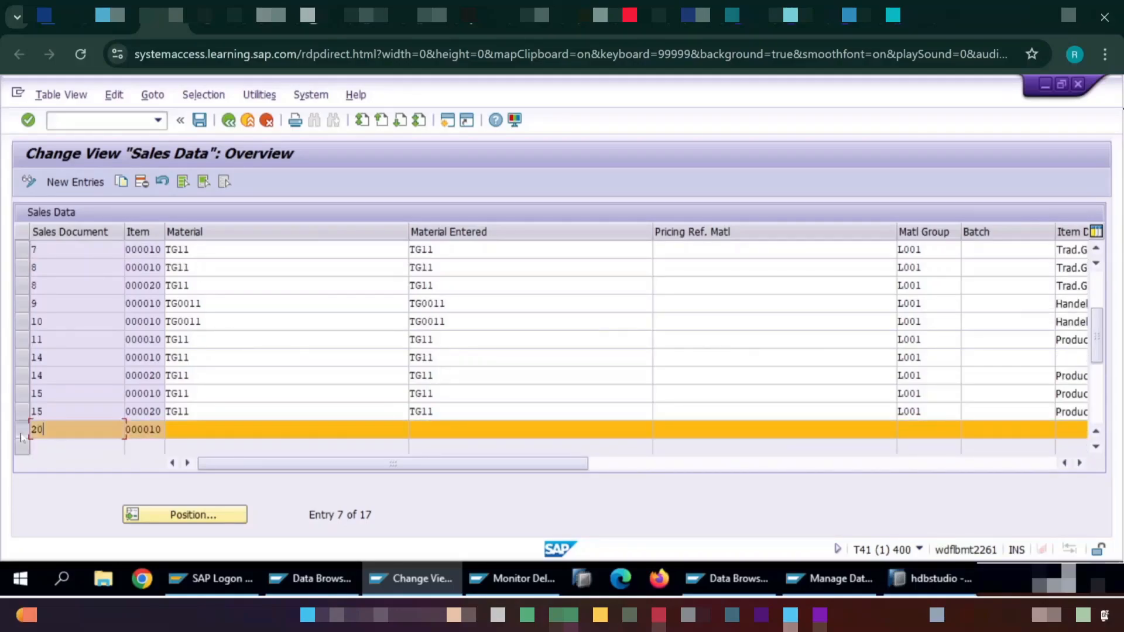
click(142, 182)
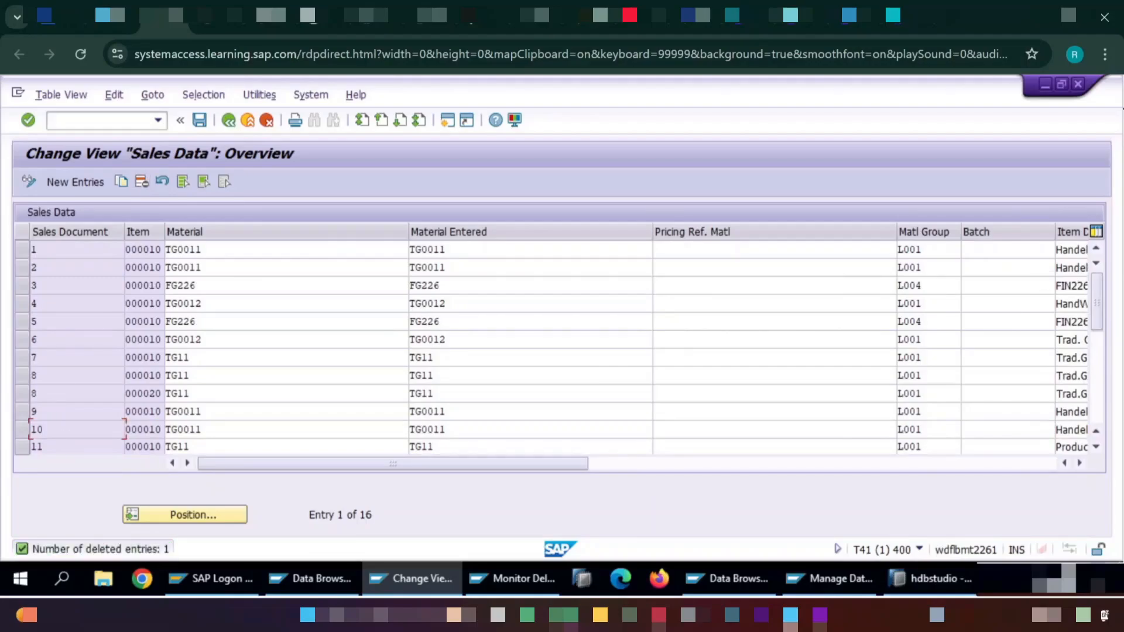
Step: Start a new Sales Data entry with sales document 17 and item 10
click(75, 182)
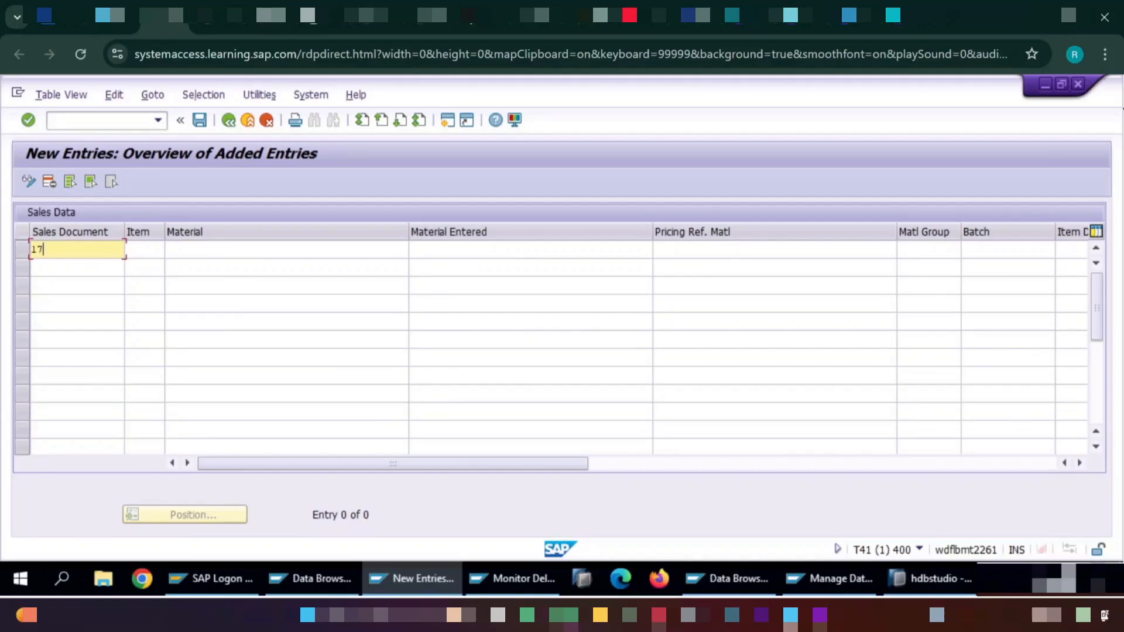
key(Tab)
text(10)
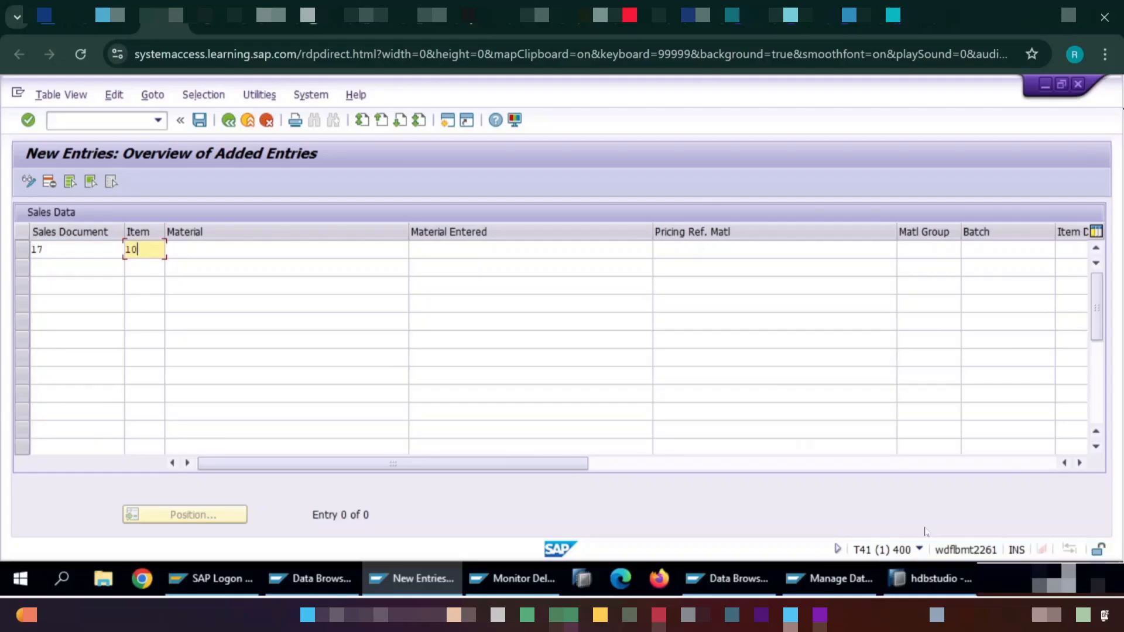
Step: Complete the new entry with net value 1000, currency USD and changed-on date 08.02.2026, save it and return to the overview
click(1080, 463)
click(1080, 465)
click(1080, 464)
click(1080, 464)
click(1080, 464)
click(1080, 464)
click(1080, 465)
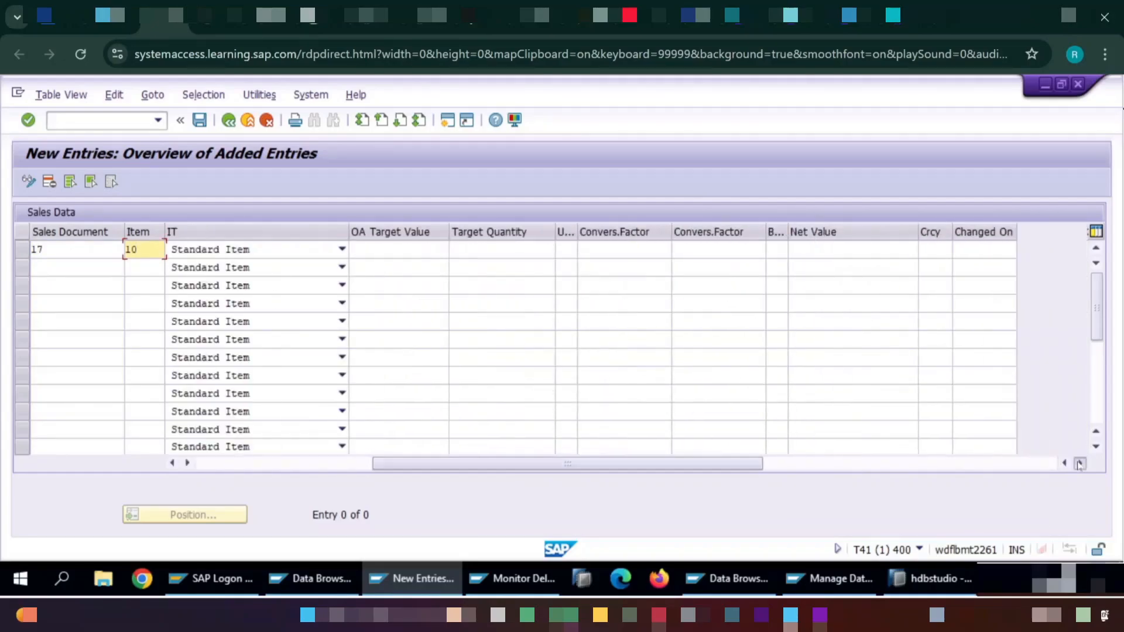
click(820, 249)
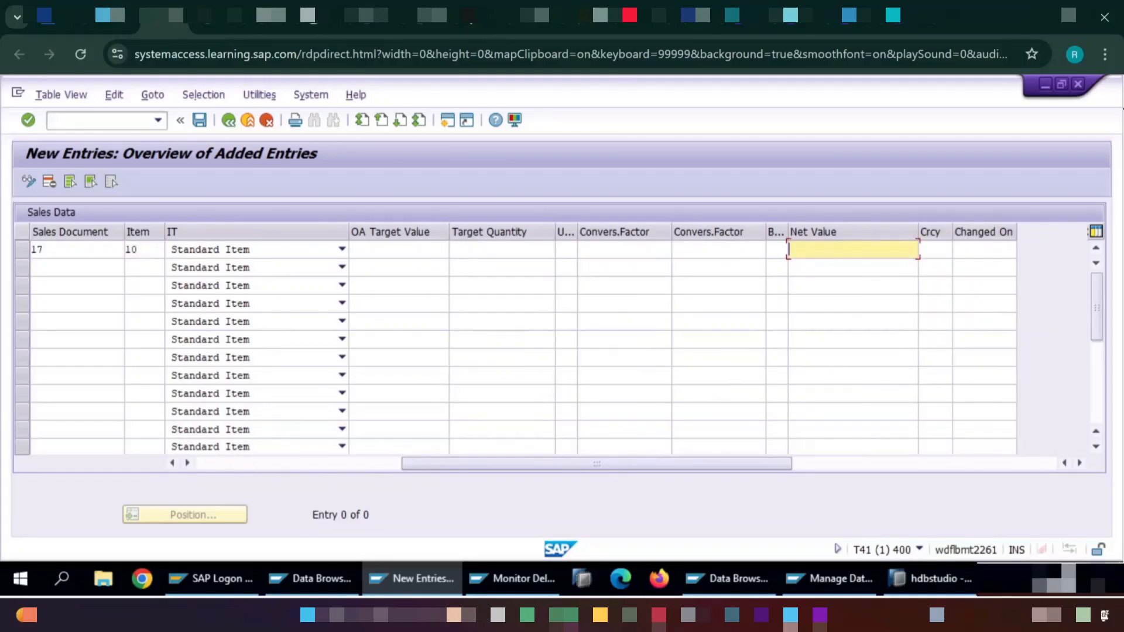
text(1000)
key(Tab)
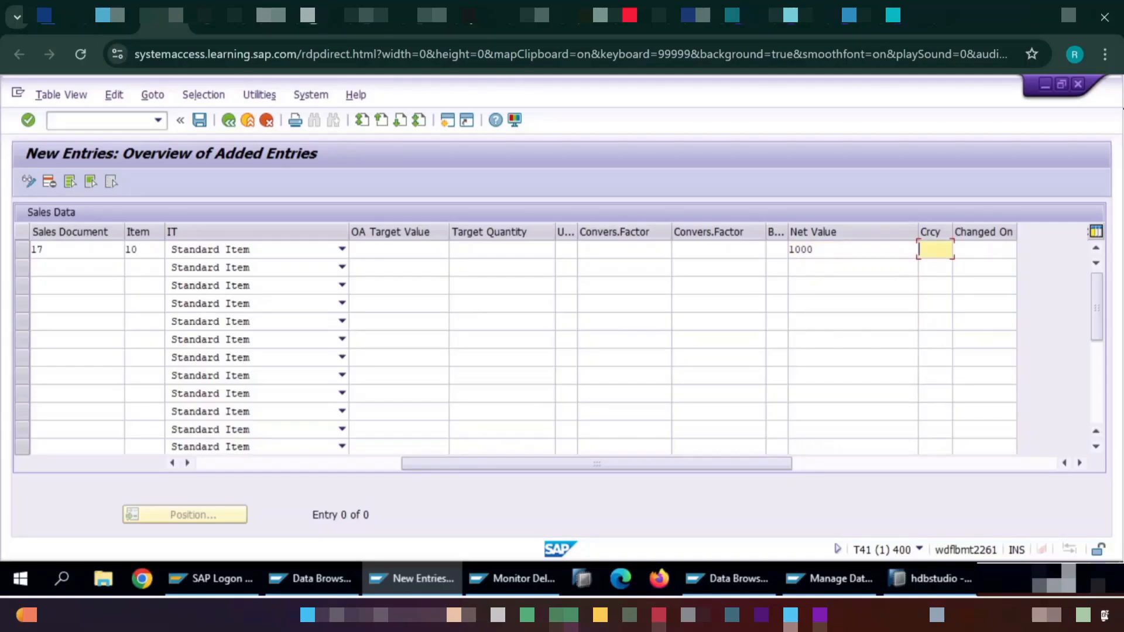
text(USD)
key(Tab)
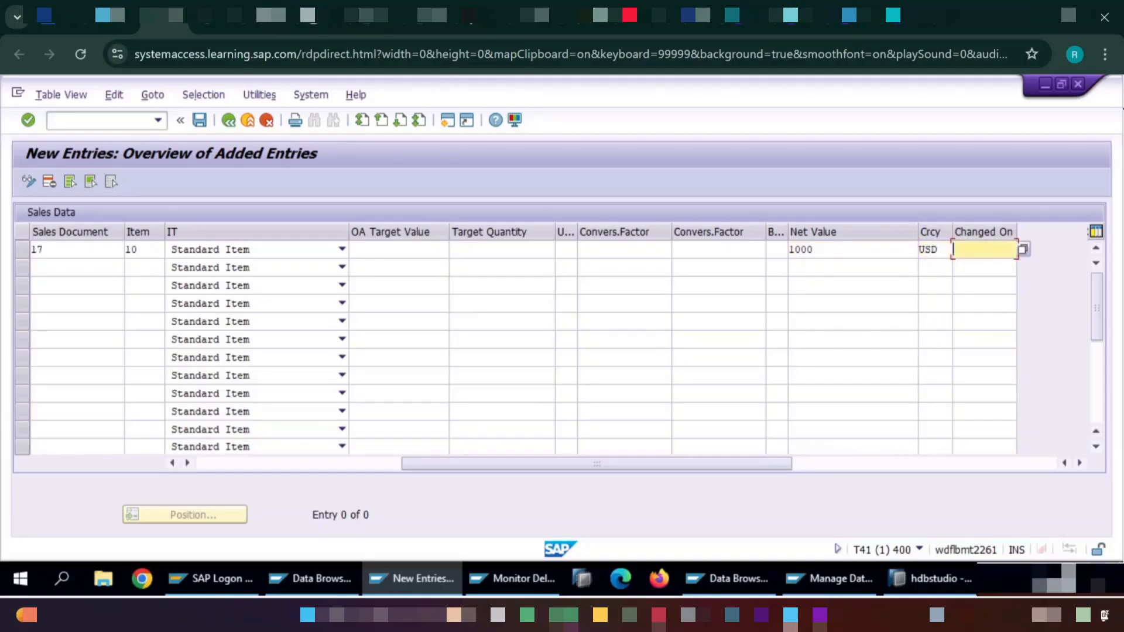
text(08)
key(Down)
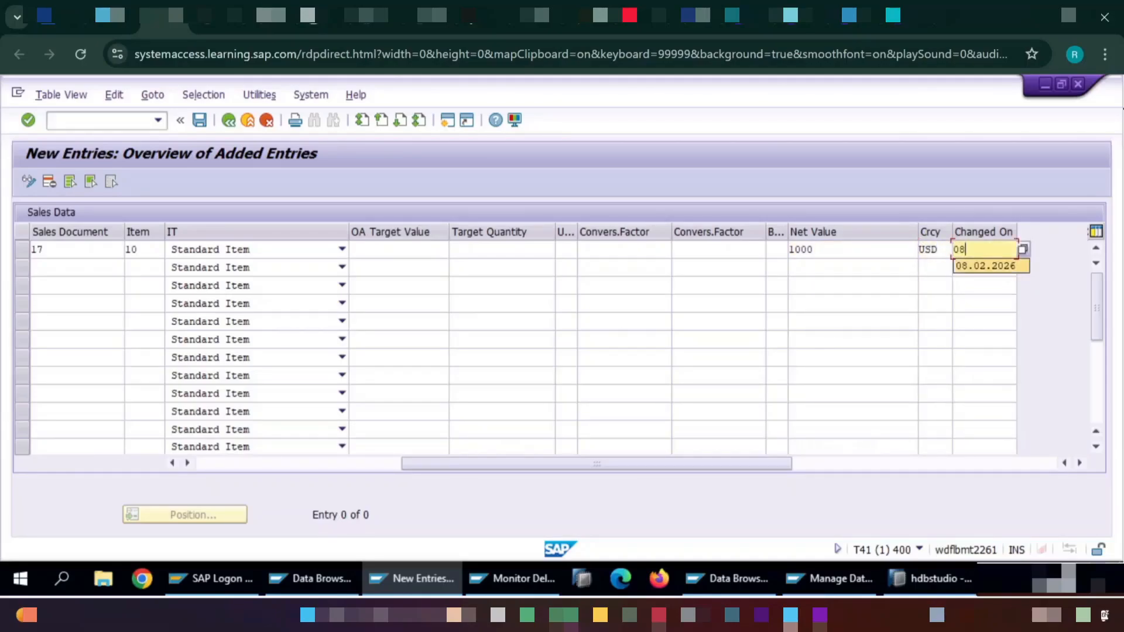
key(Return)
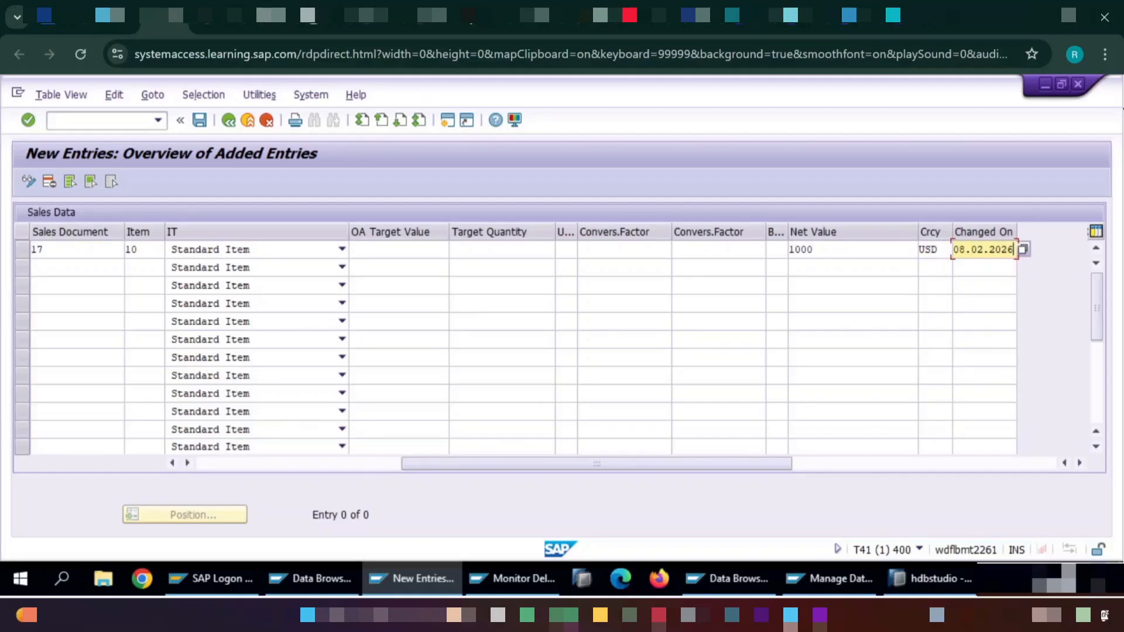
click(199, 120)
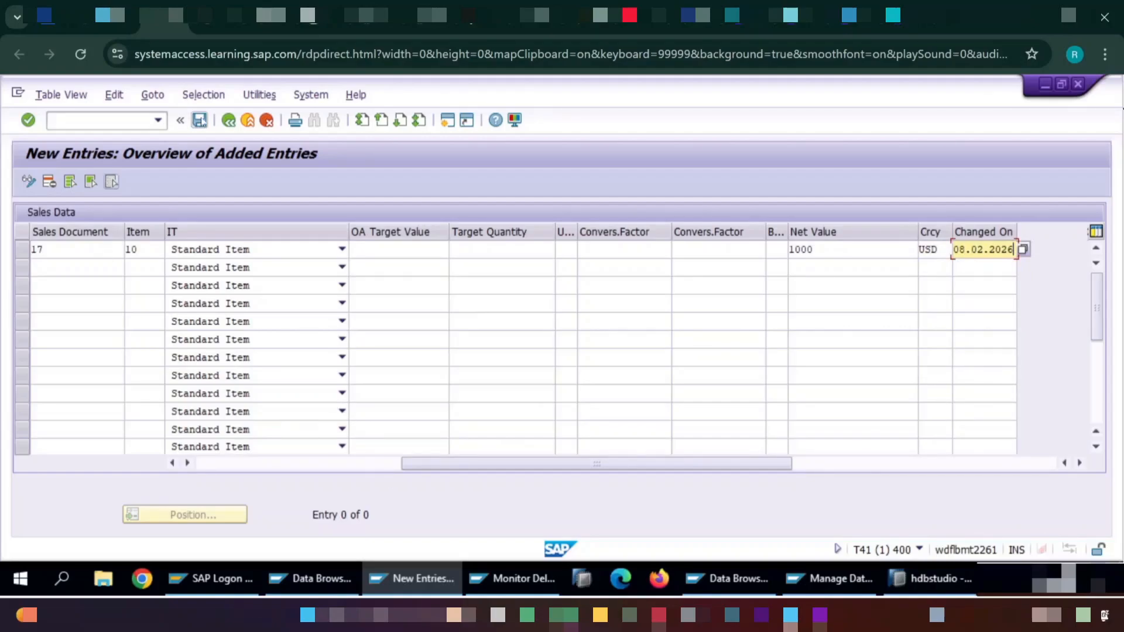
click(229, 121)
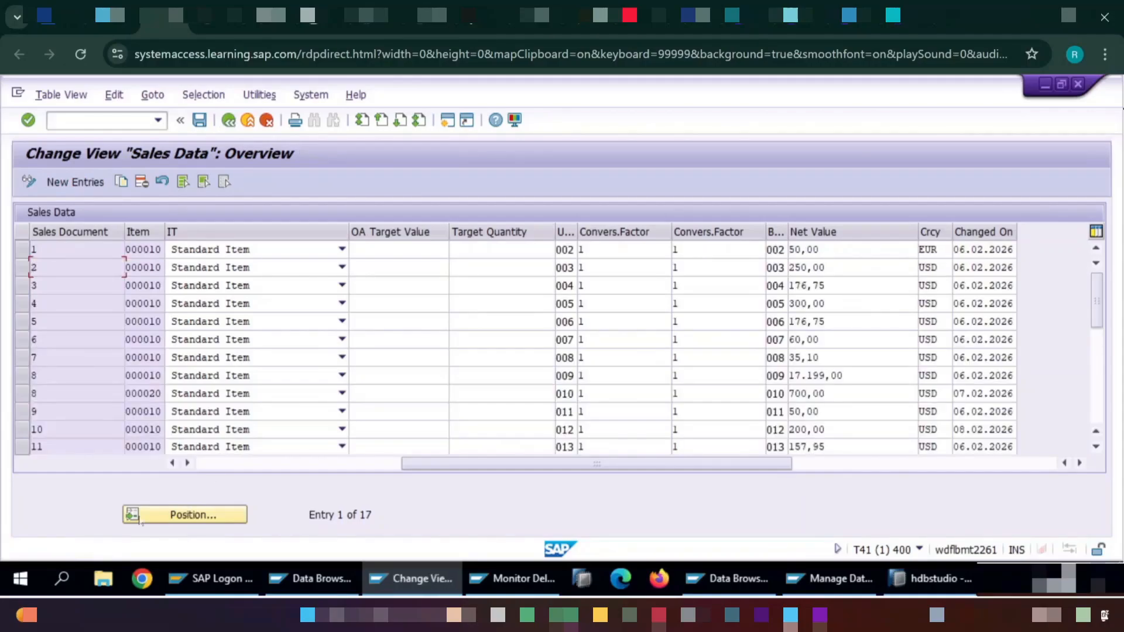
Step: Set the net value of sales document 10, item 10, to 9000 and save the change
click(1095, 447)
click(1096, 447)
click(1096, 447)
click(1096, 447)
click(1096, 447)
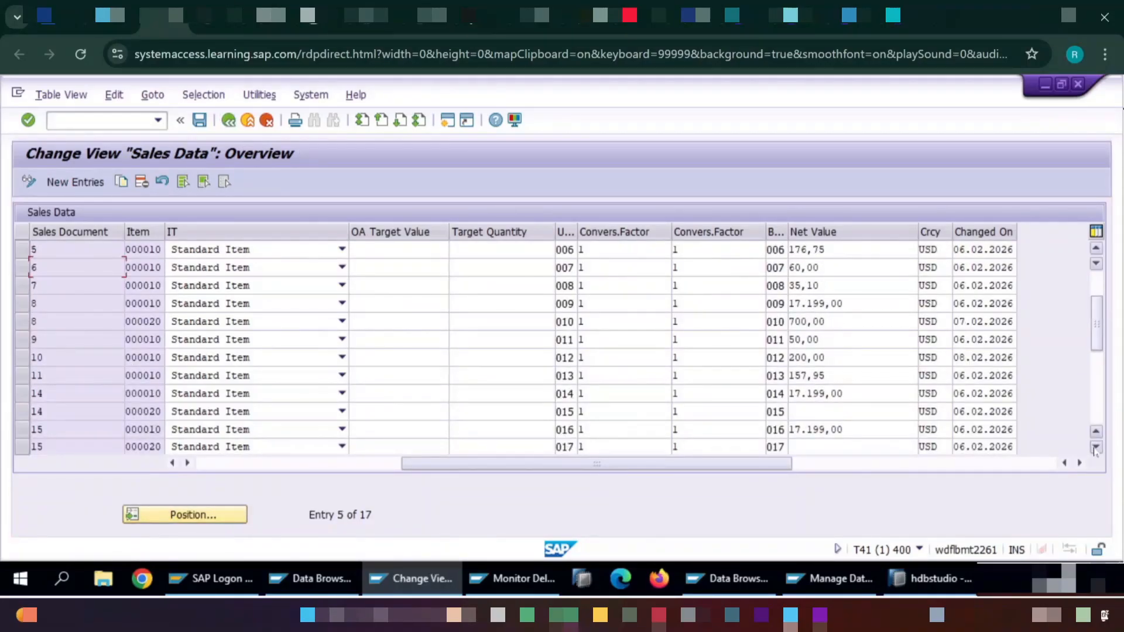
click(1096, 447)
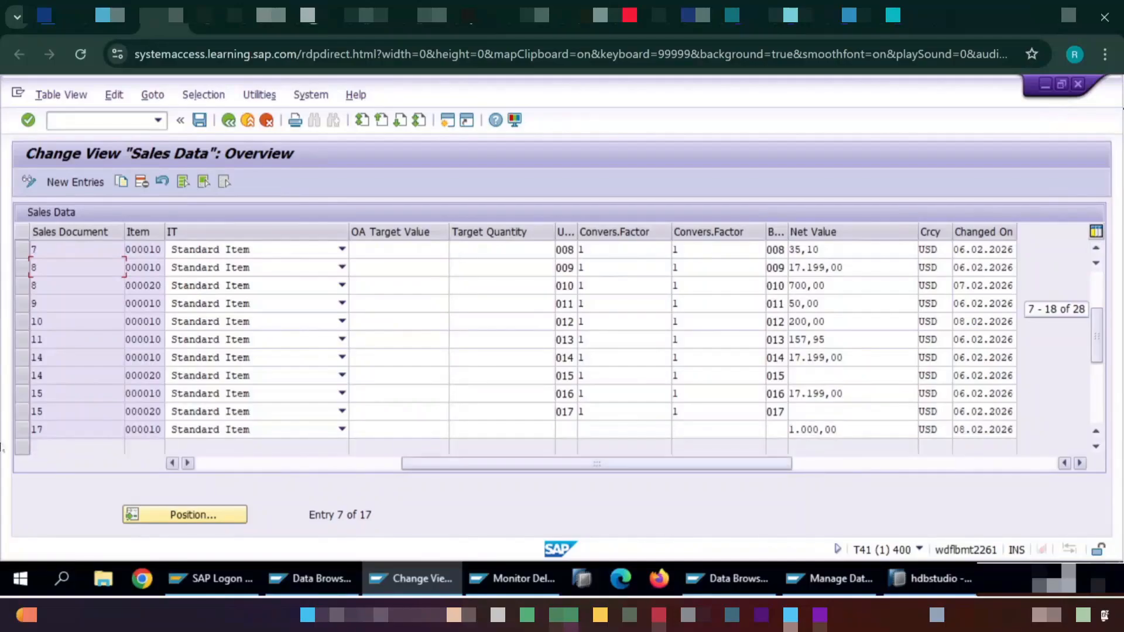
click(22, 322)
click(826, 321)
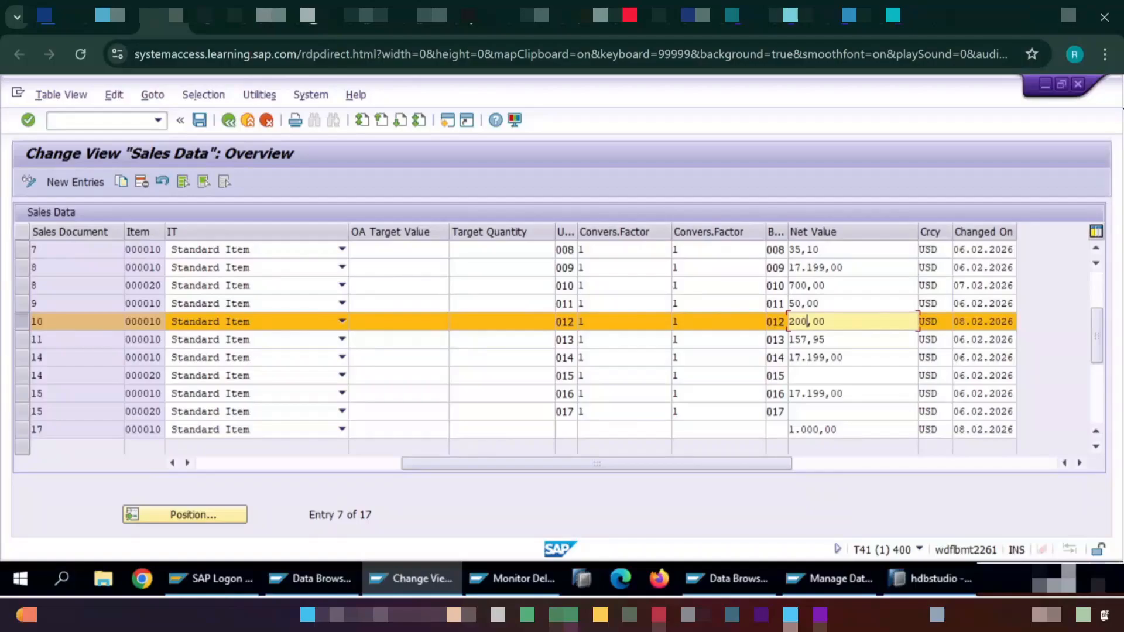
key(BackSpace)
key(BackSpace)
key(BackSpace)
text(9)
text(000)
click(199, 120)
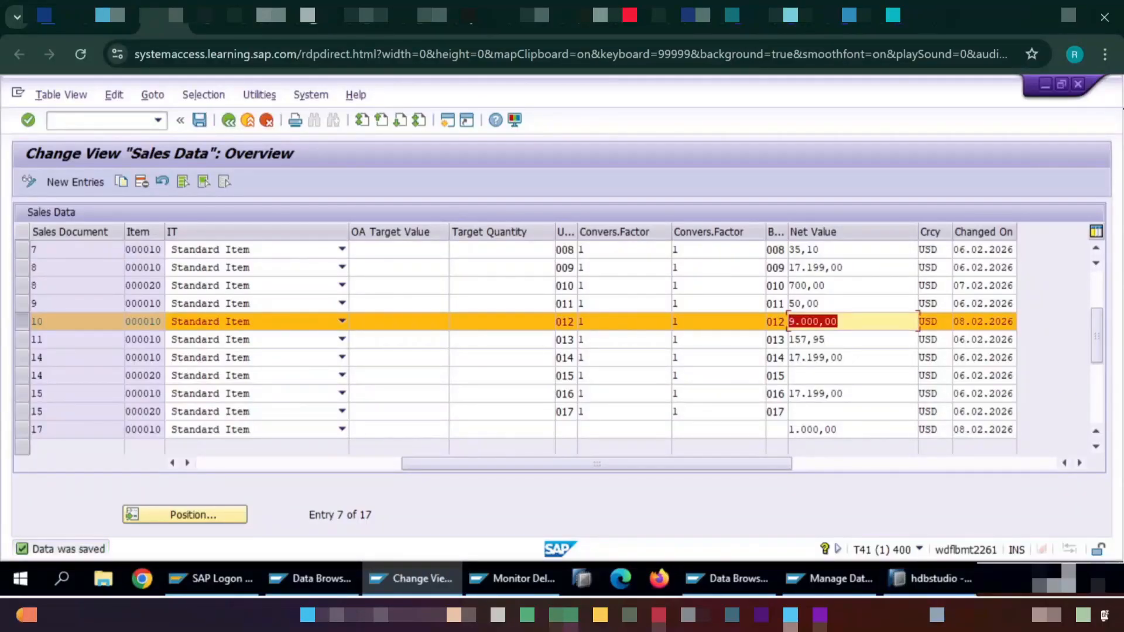
click(849, 357)
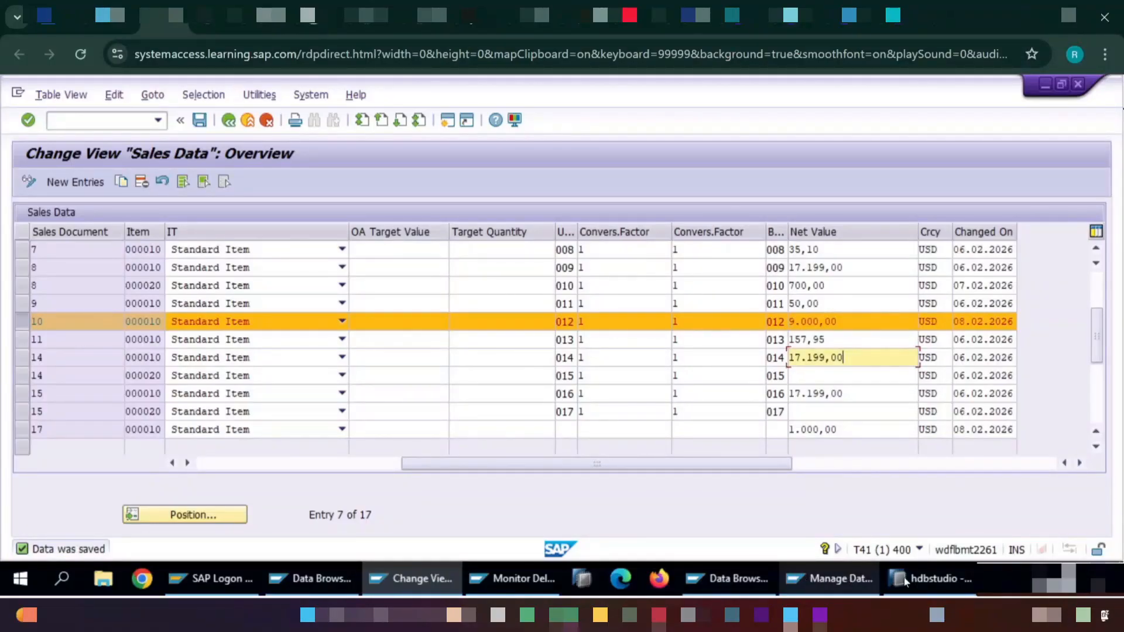
Step: Switch to the ZSDSALES management session, return to the data transfer process and execute the delta load with its request monitor displayed
mouse_move(849, 583)
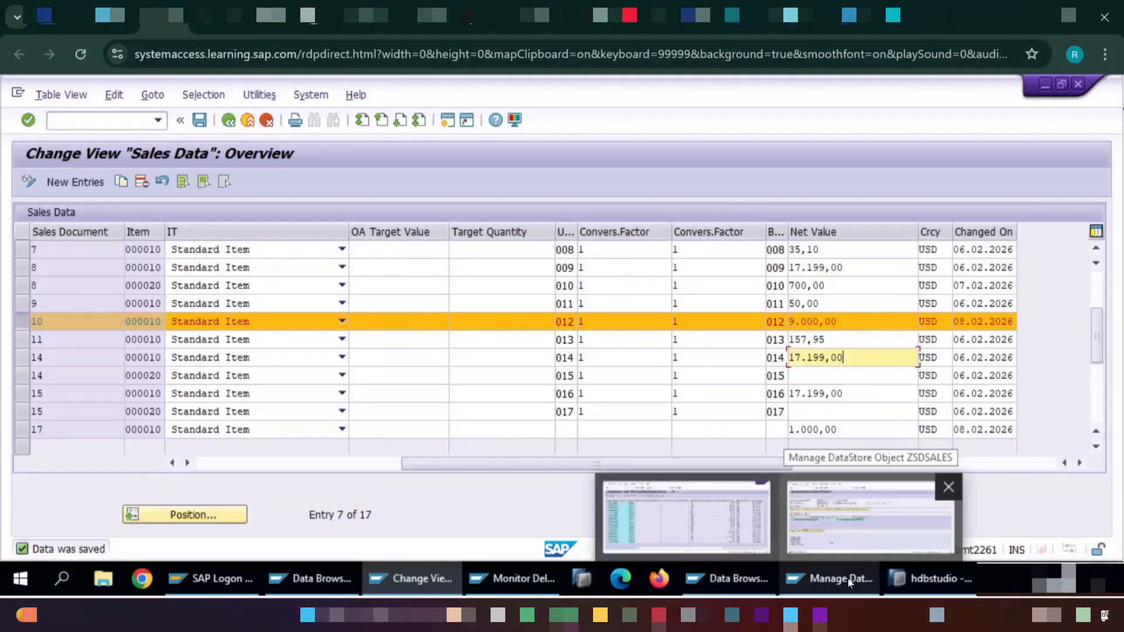
click(847, 499)
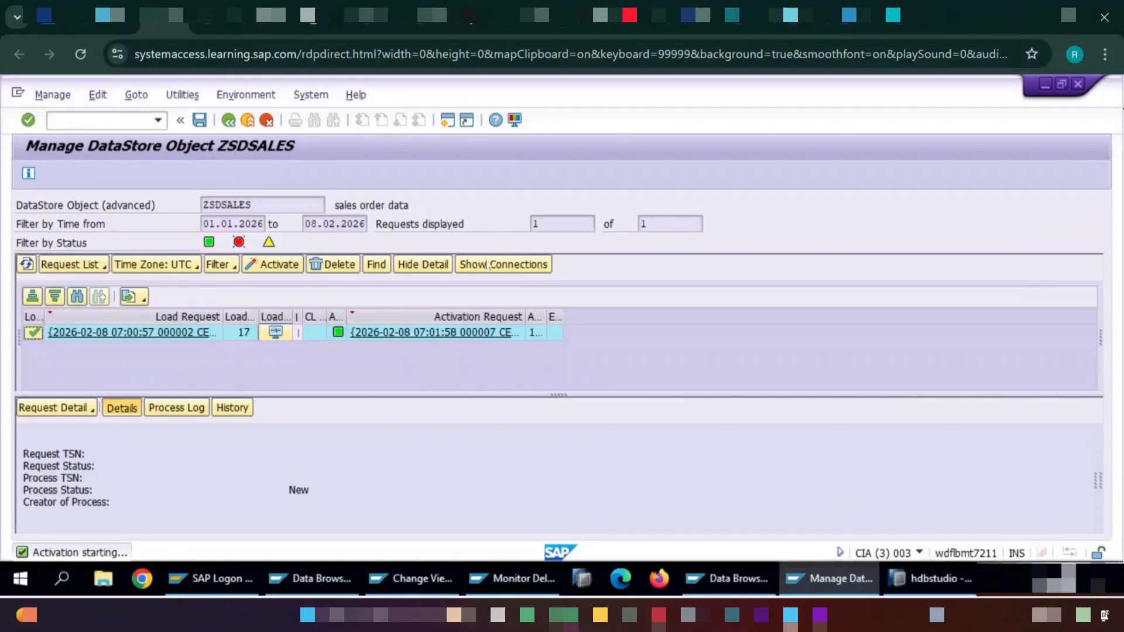
click(229, 122)
click(230, 122)
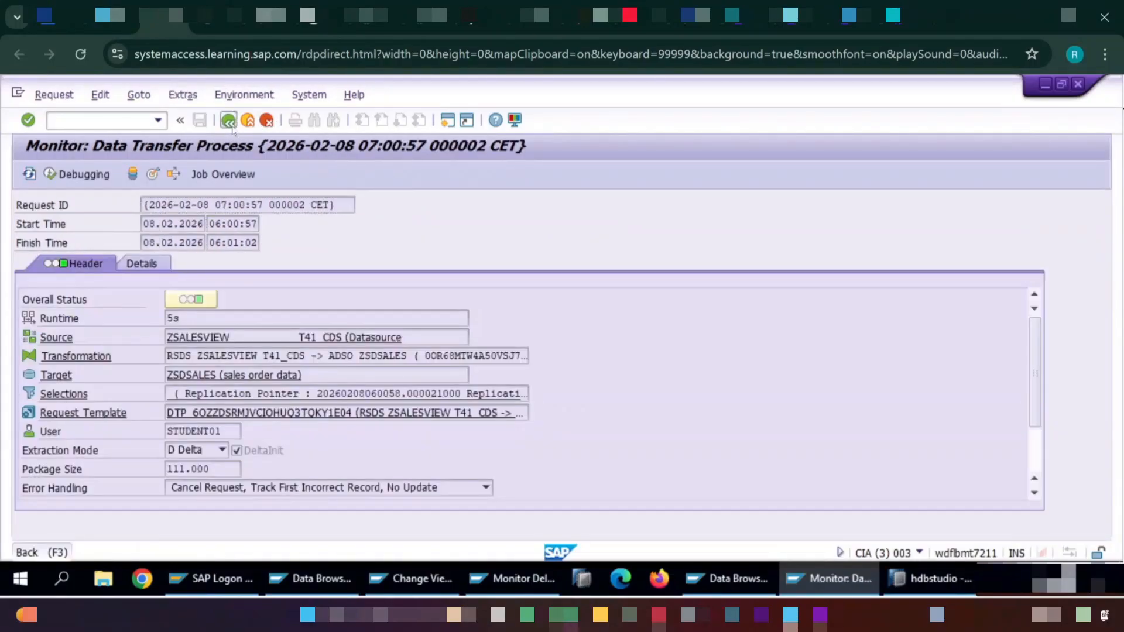
click(452, 473)
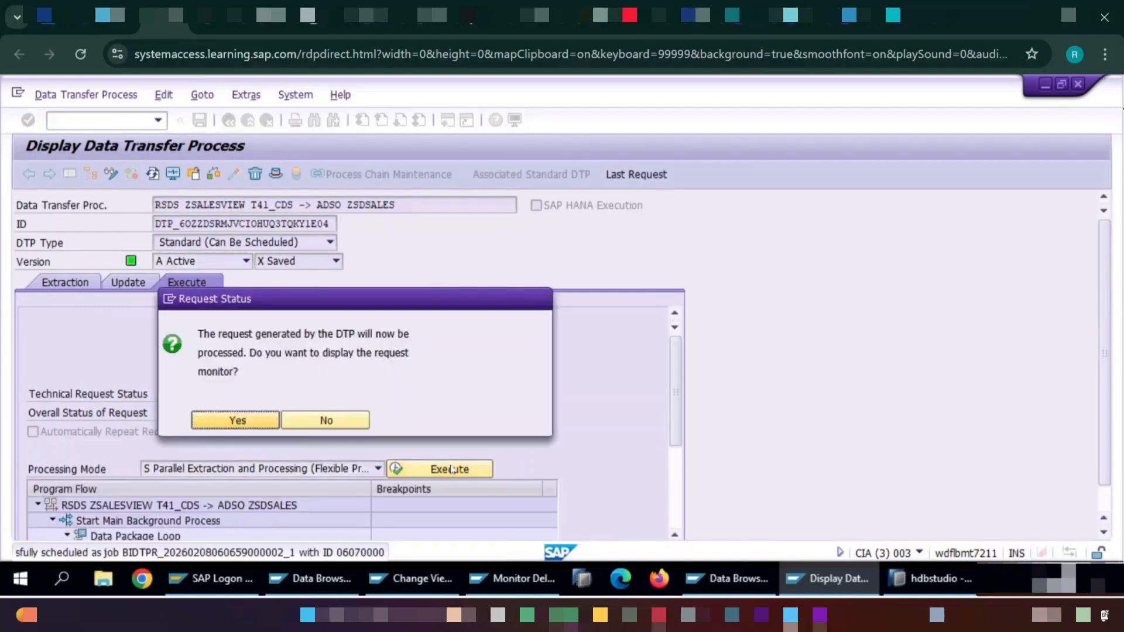
click(260, 431)
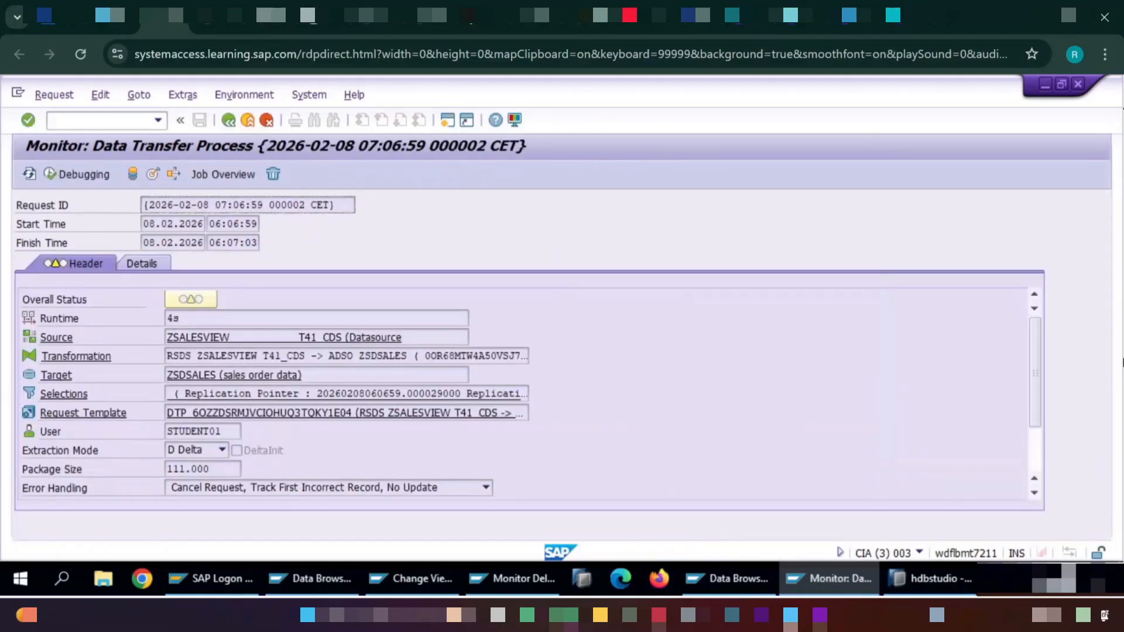
Step: Refresh the monitor of the delta load request and check its overall status and number of data records inserted
drag(1036, 402, 1039, 443)
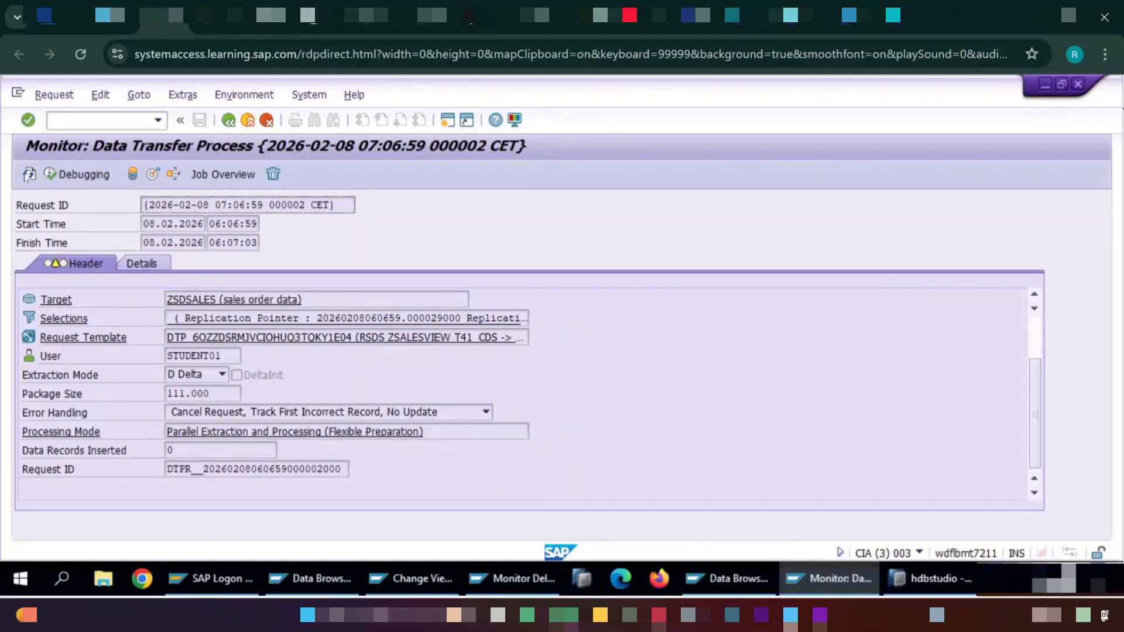
click(28, 174)
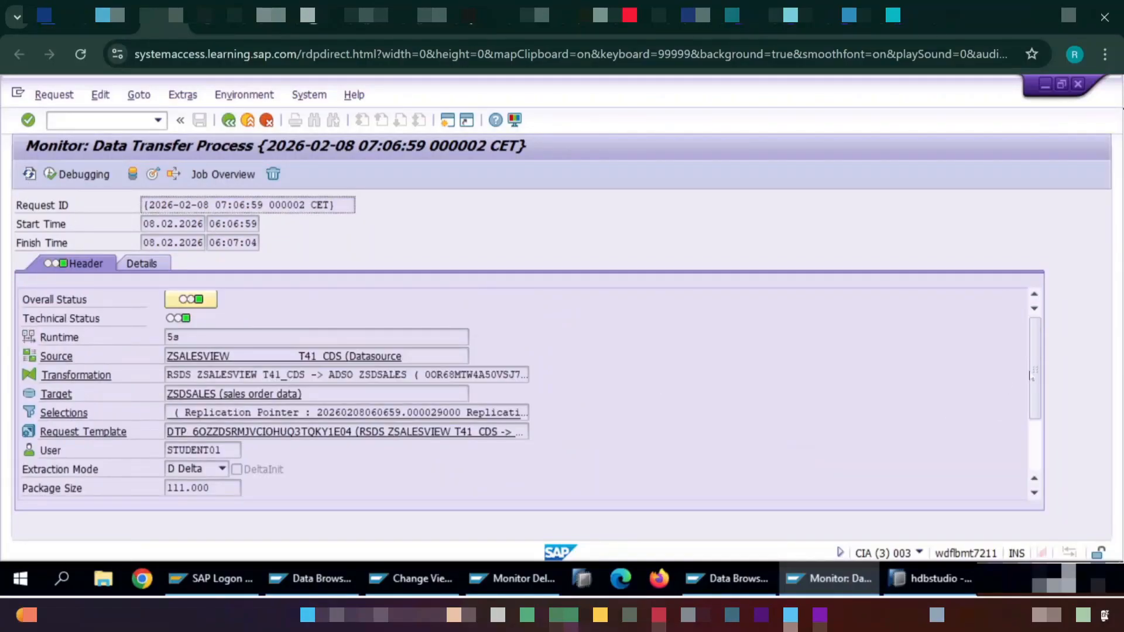
drag(1032, 378, 1031, 448)
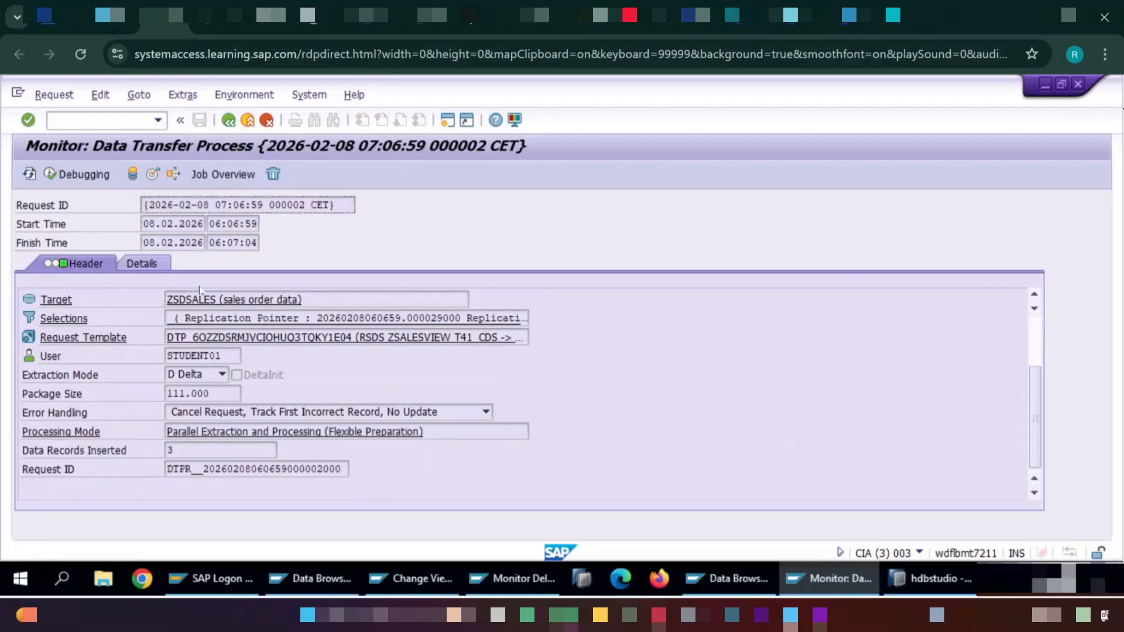
Step: Open the request management of ZSDSALES and activate the newly loaded delta request in the background
click(154, 178)
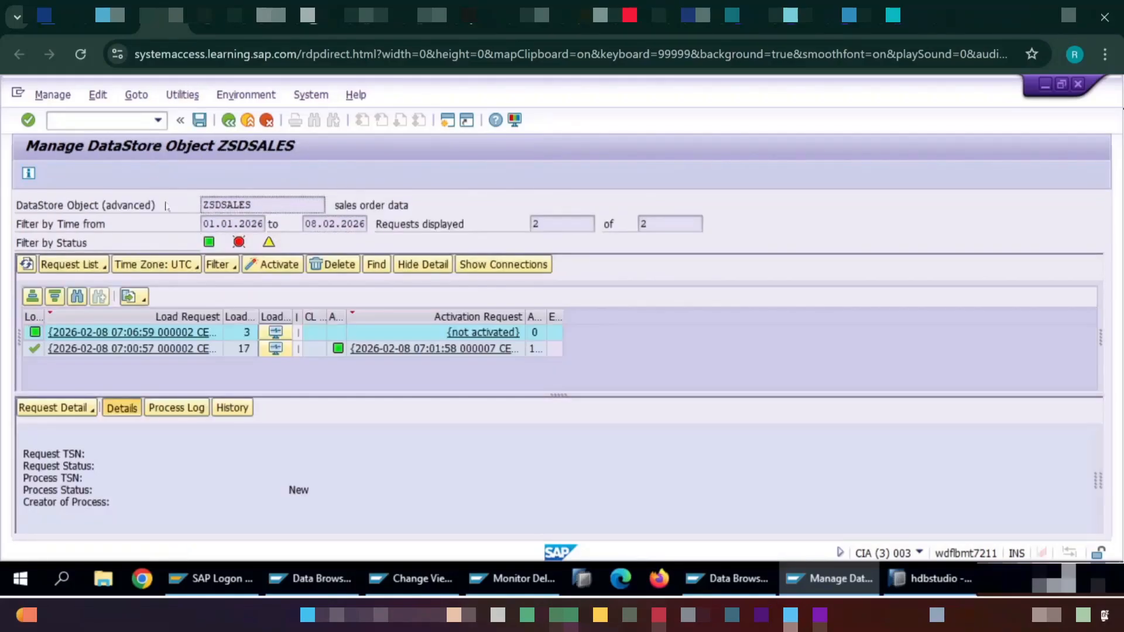
click(271, 261)
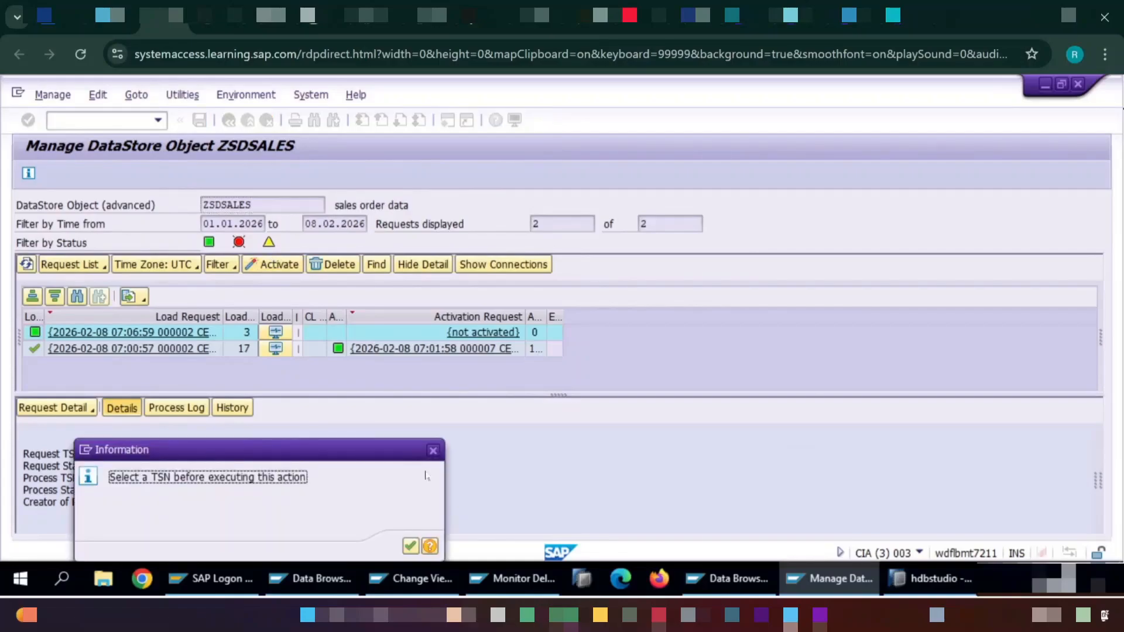
click(430, 446)
click(387, 350)
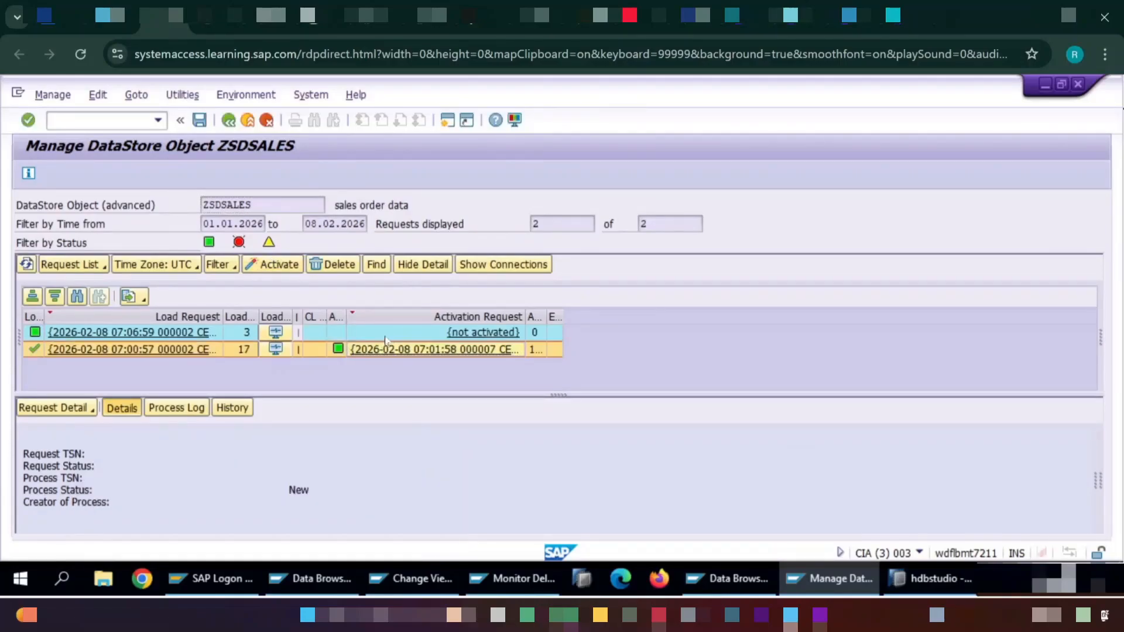
click(370, 333)
click(268, 266)
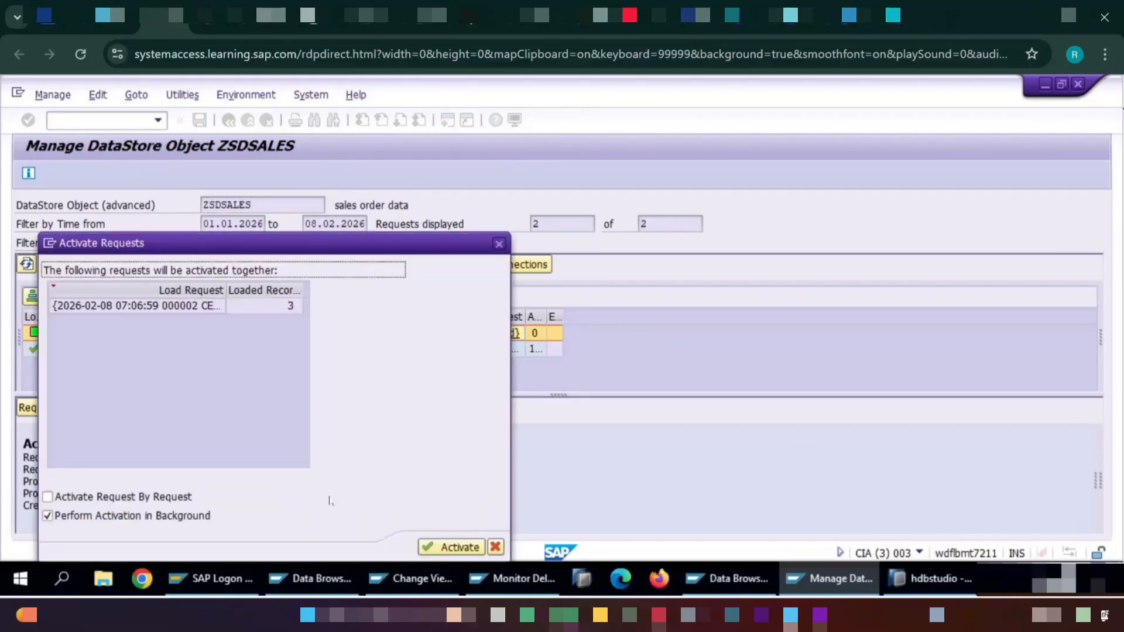
click(458, 547)
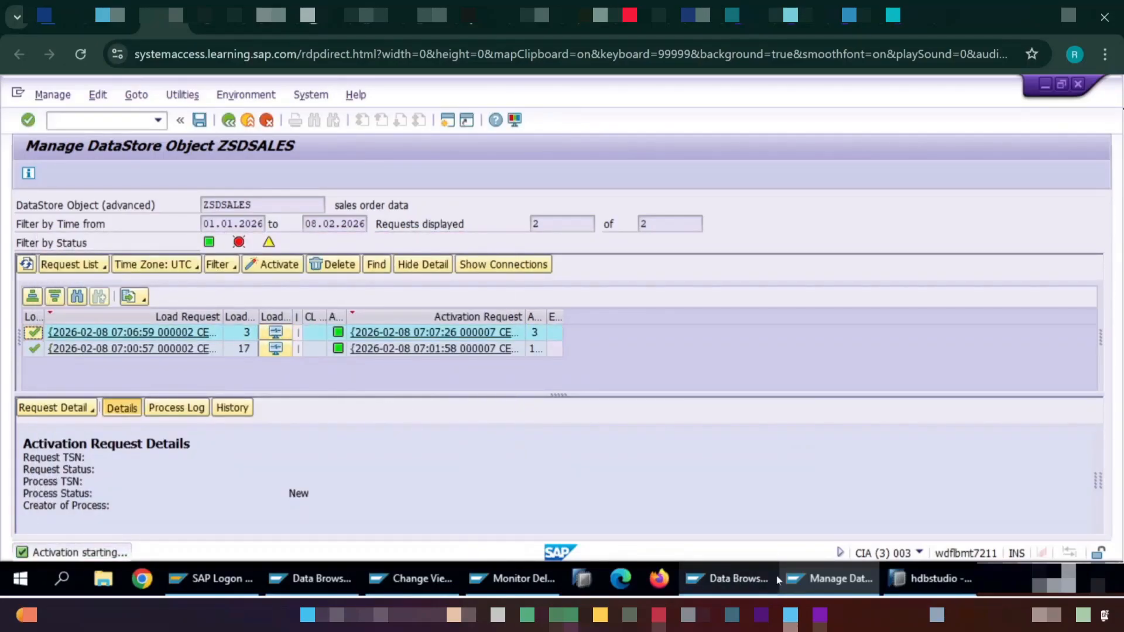
Step: Refresh the entries of table /BIC/AZSDSALES2 and examine the rows for sales documents 20, 17 and 10
click(751, 589)
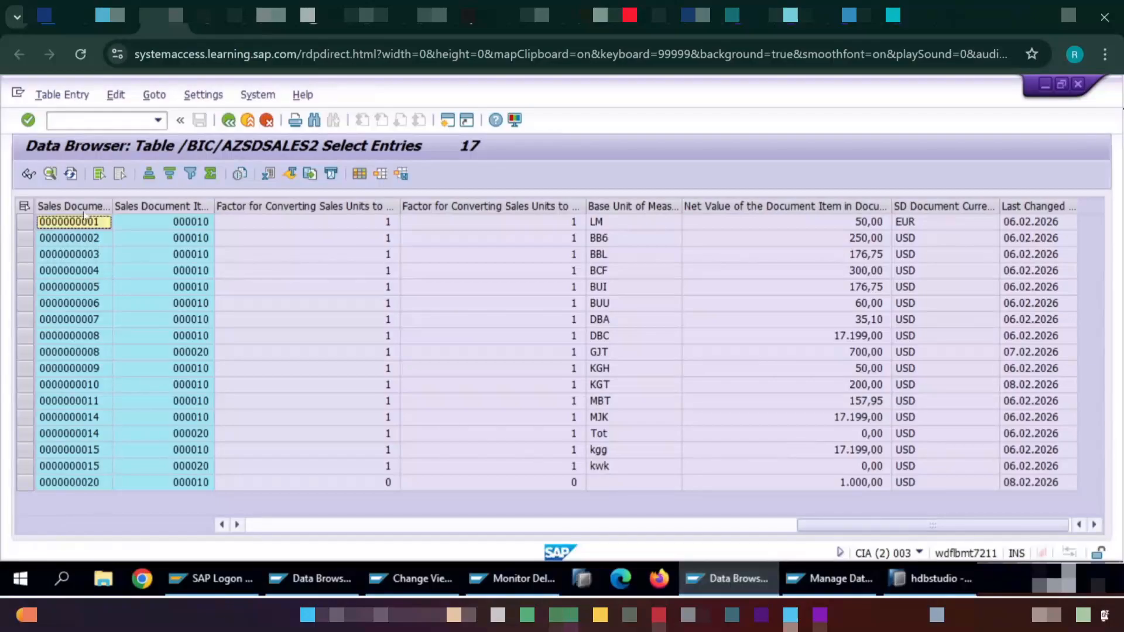
click(69, 174)
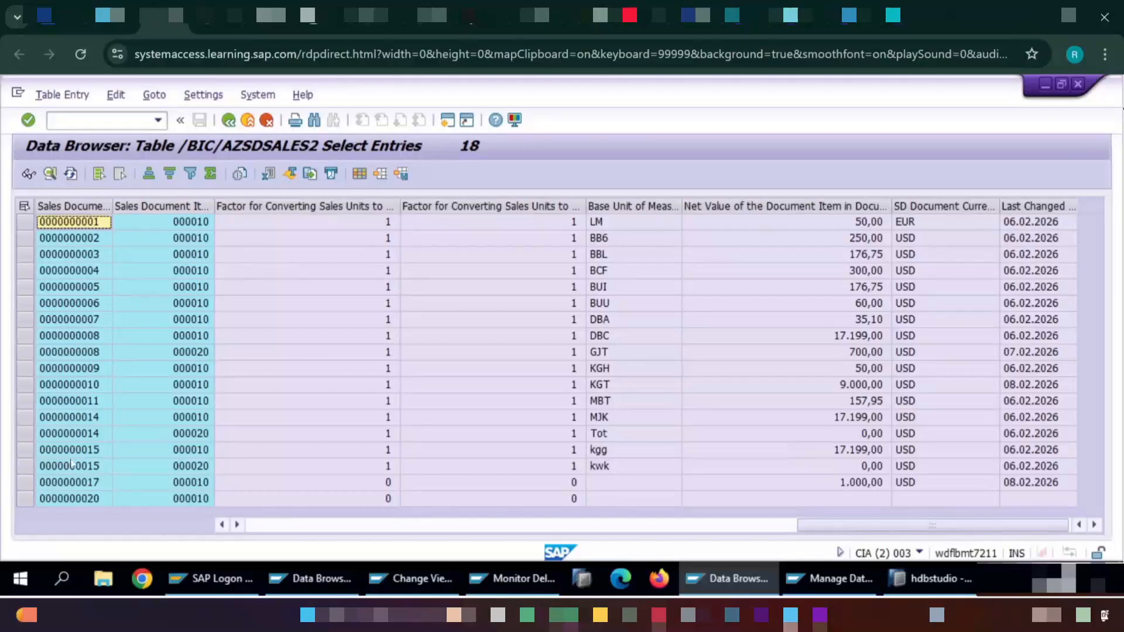
click(26, 503)
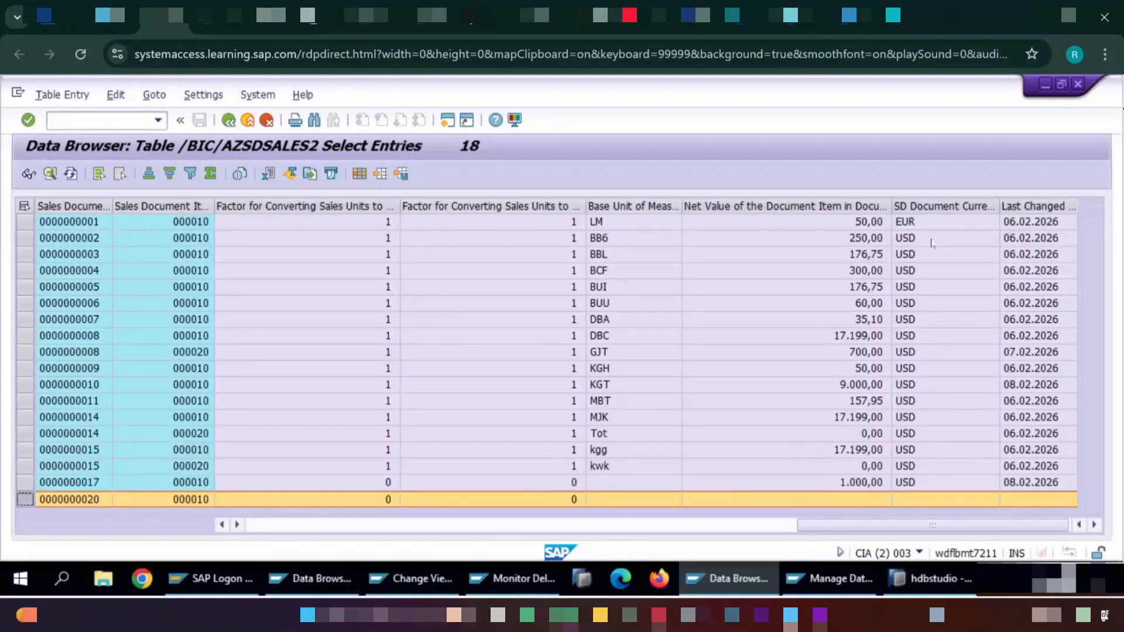
click(855, 502)
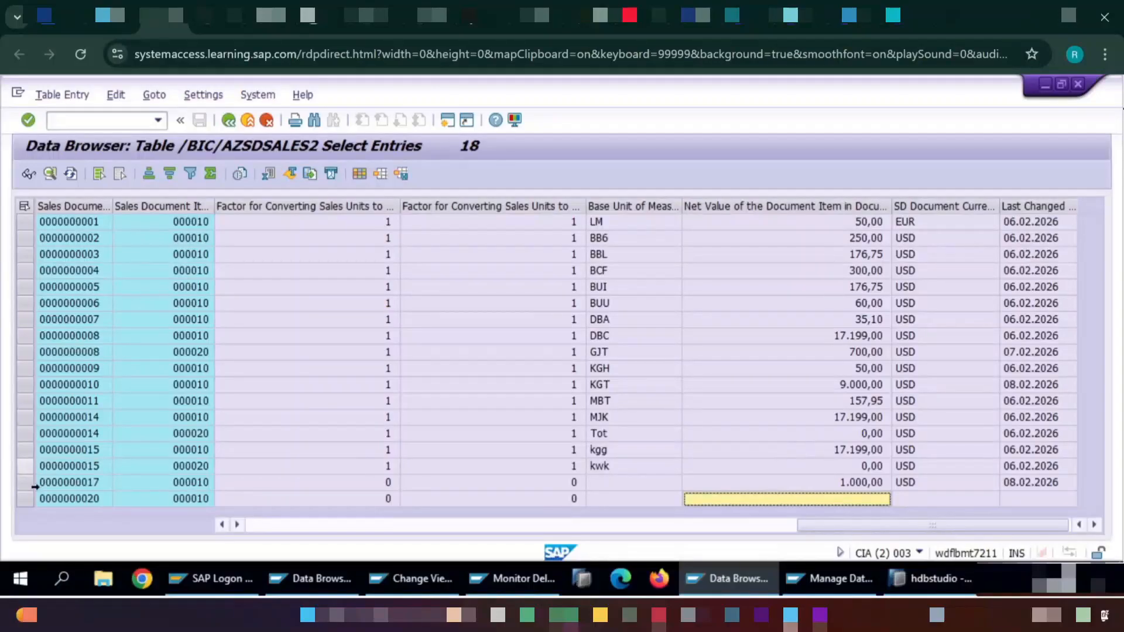
click(25, 483)
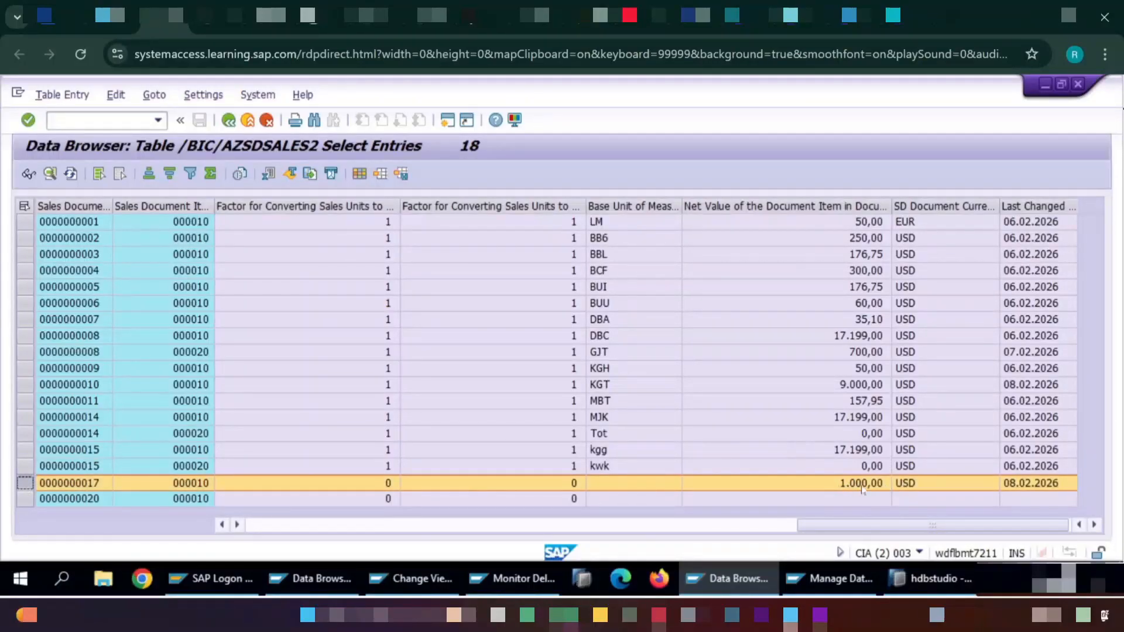
click(25, 385)
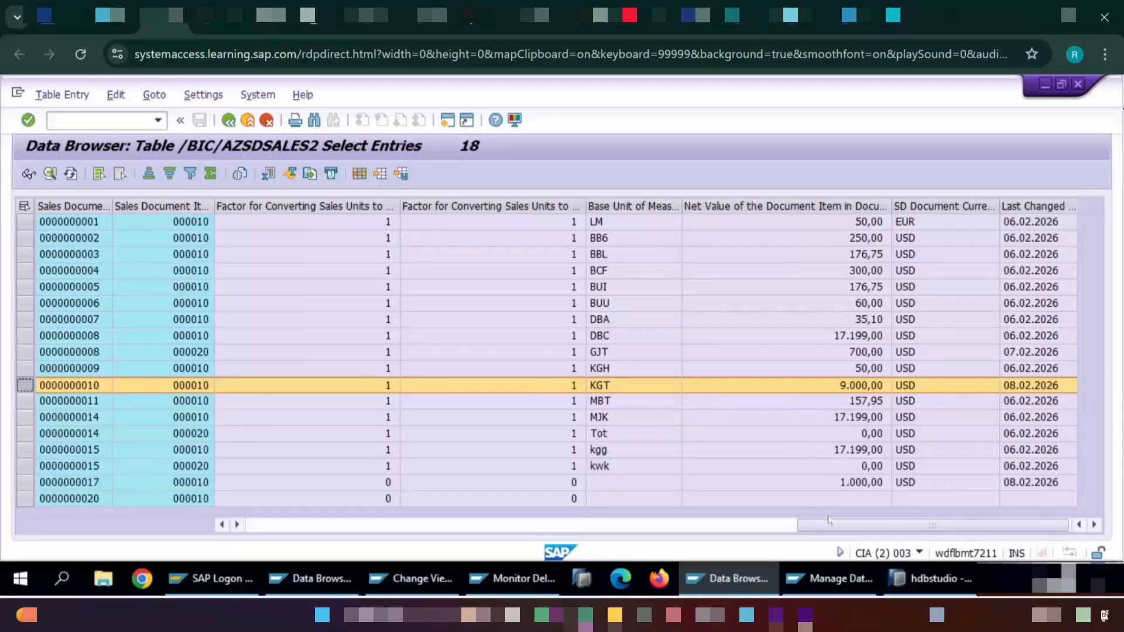
Step: Switch to the source table ZSALES and mark the row for sales document 17 for comparison with the target data
click(342, 584)
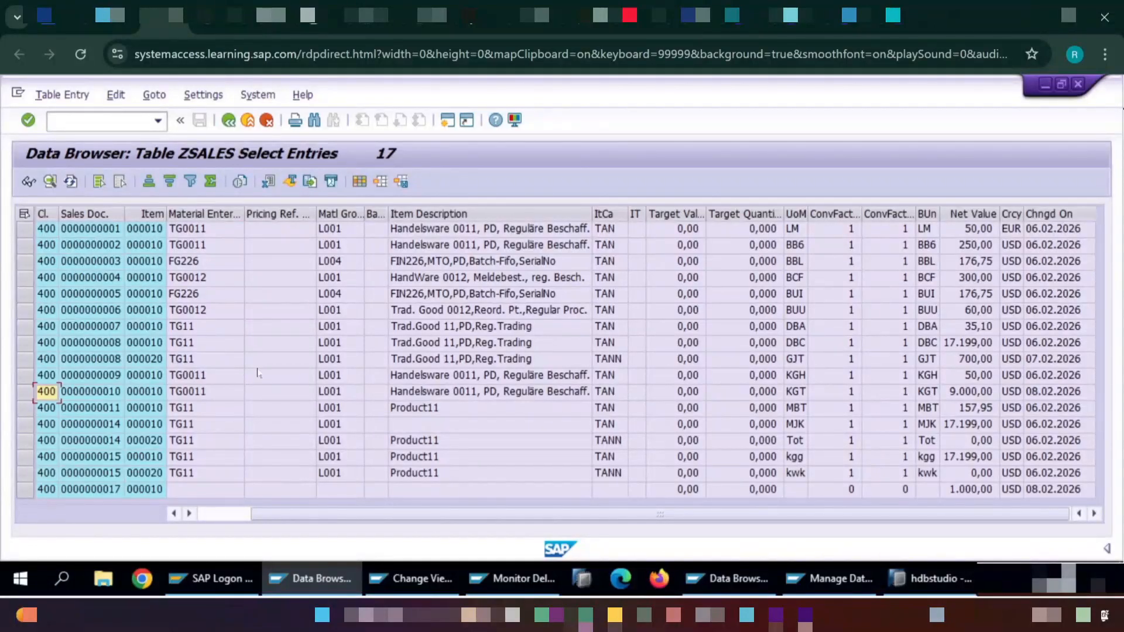
click(21, 492)
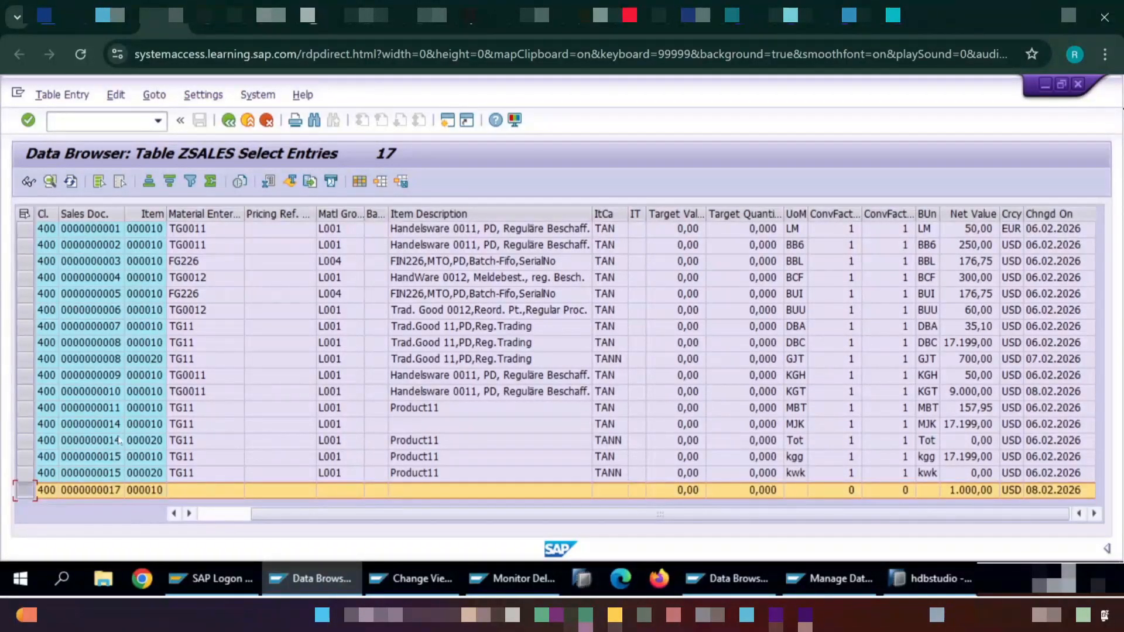